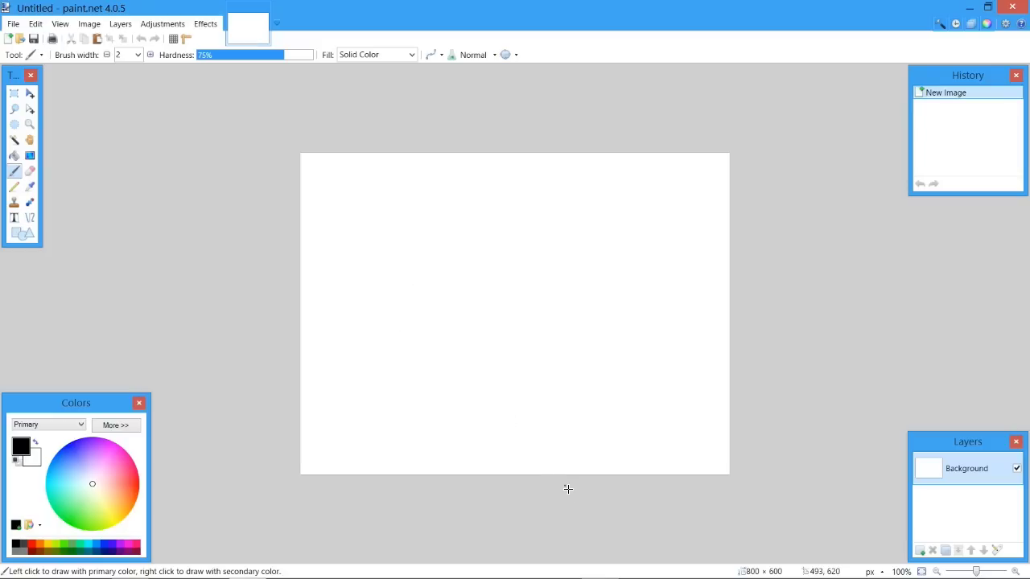
Try the Blue interface colour scheme in settings, then switch back to Light
mouse_move(584, 576)
mouse_move(246, 568)
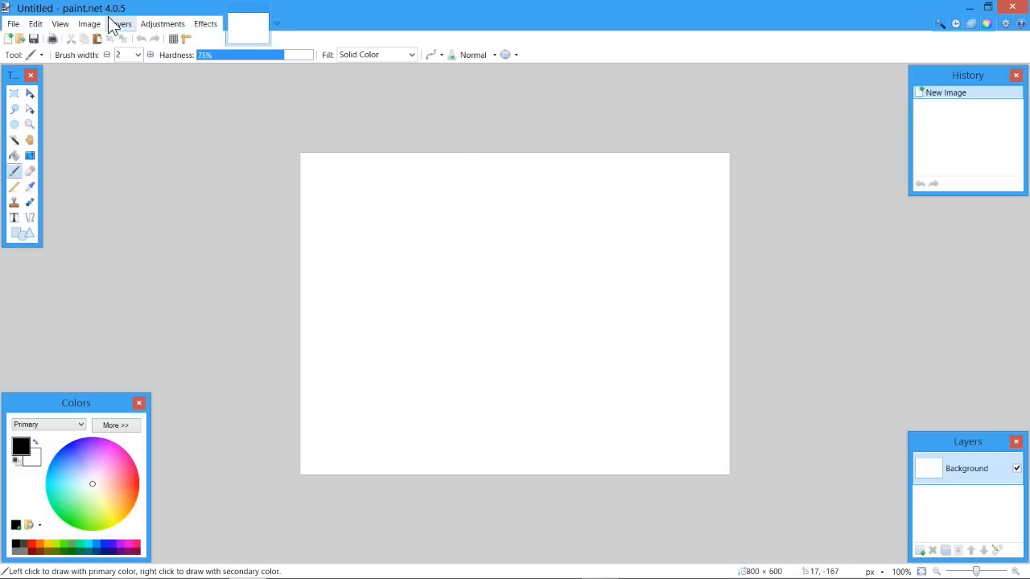
click(60, 24)
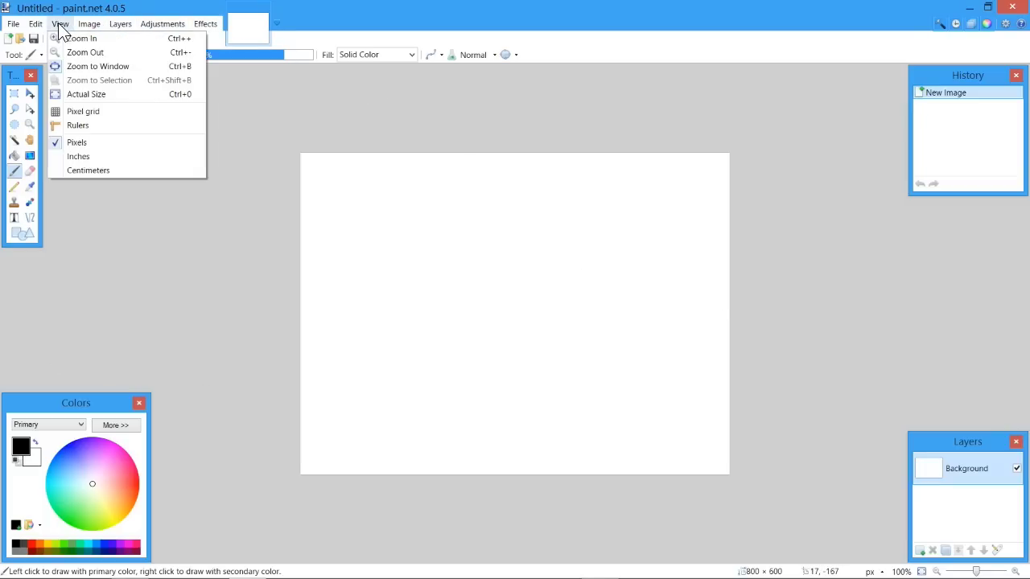
click(60, 24)
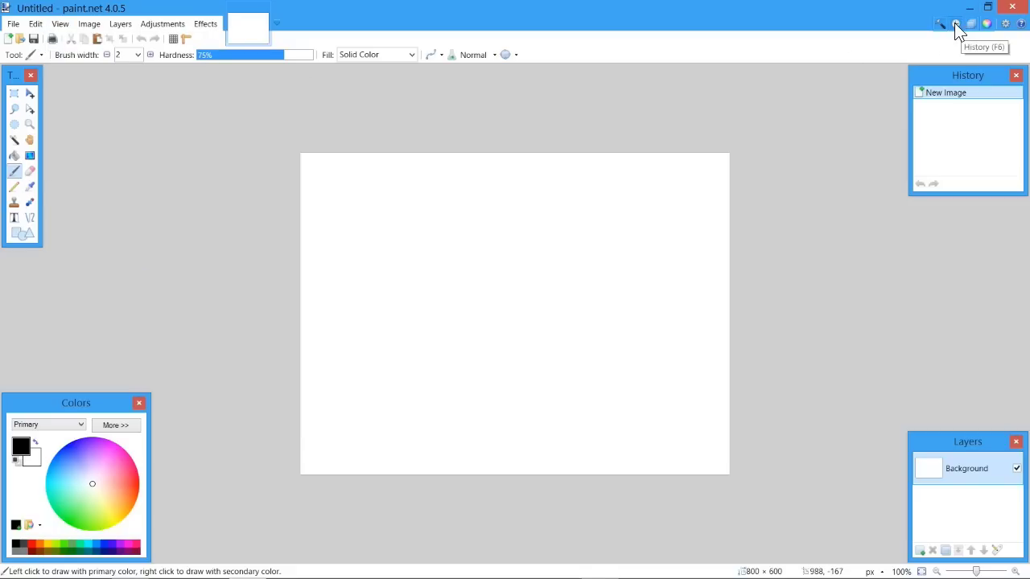
click(1005, 24)
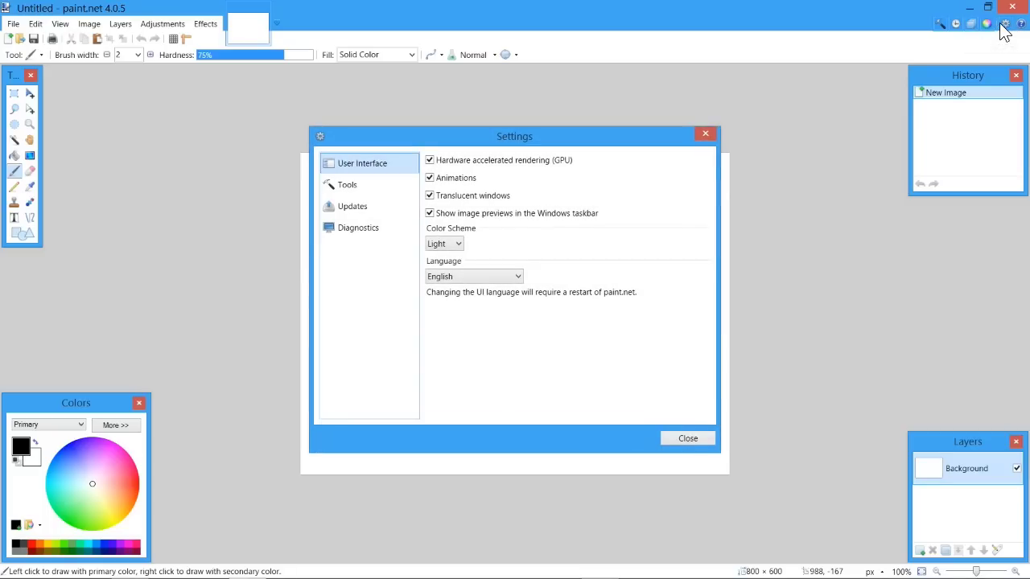
click(706, 135)
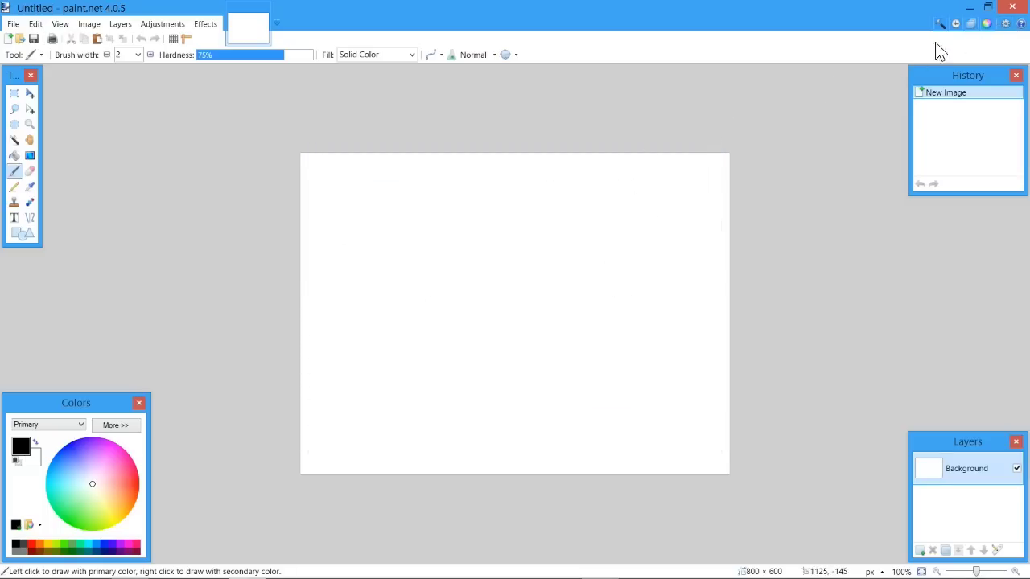
click(1005, 25)
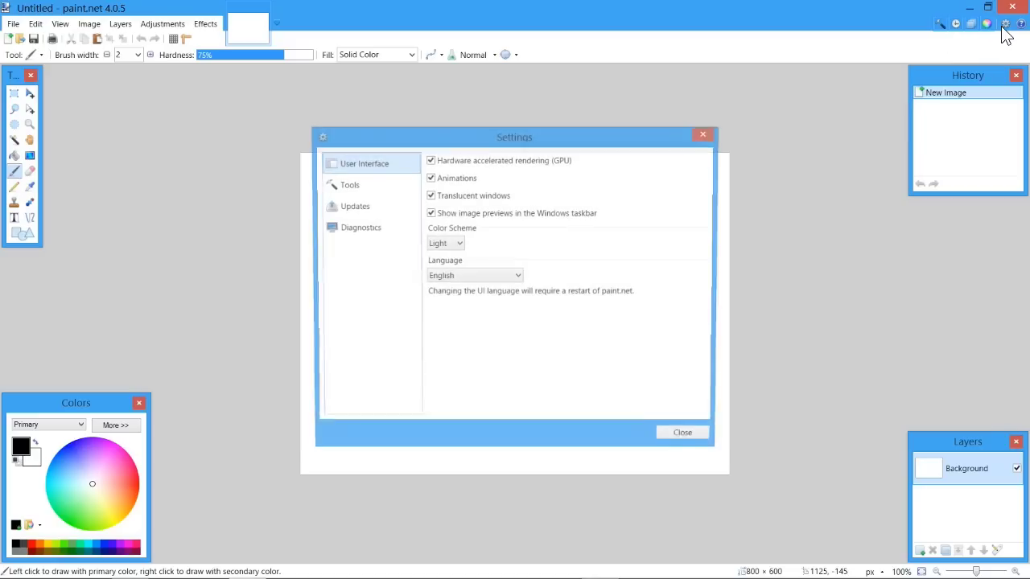
click(456, 244)
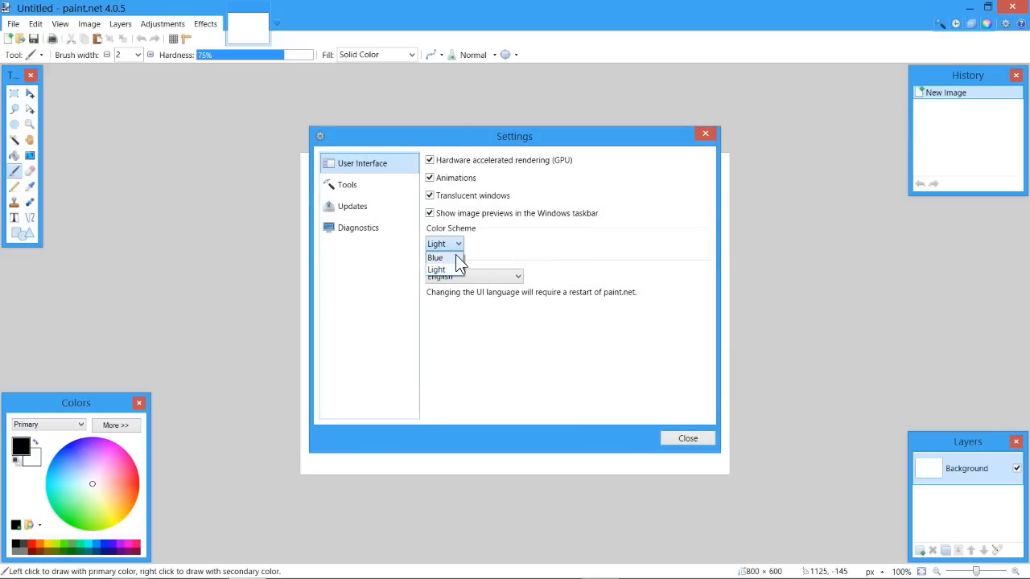
click(455, 257)
click(455, 245)
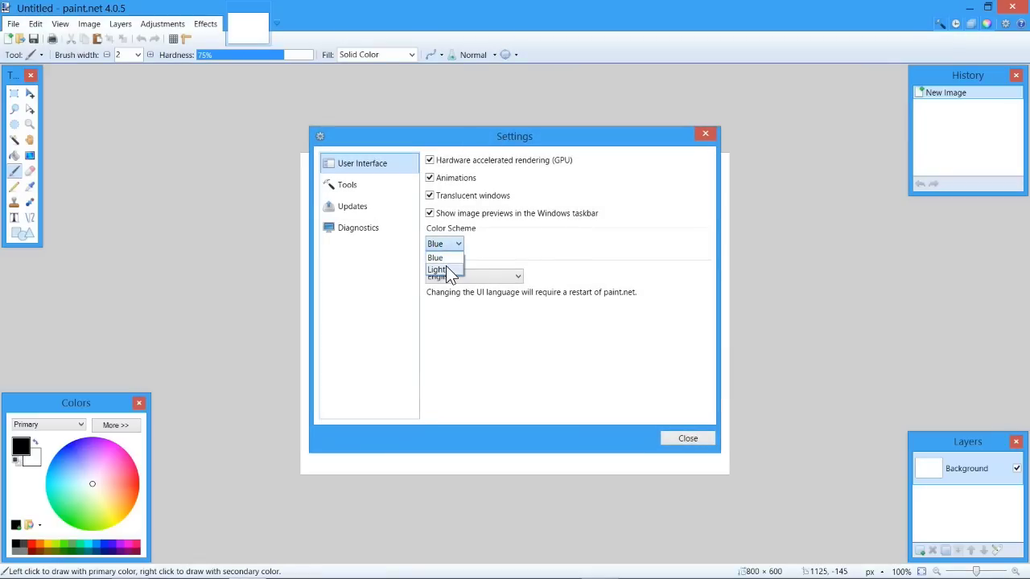
click(445, 269)
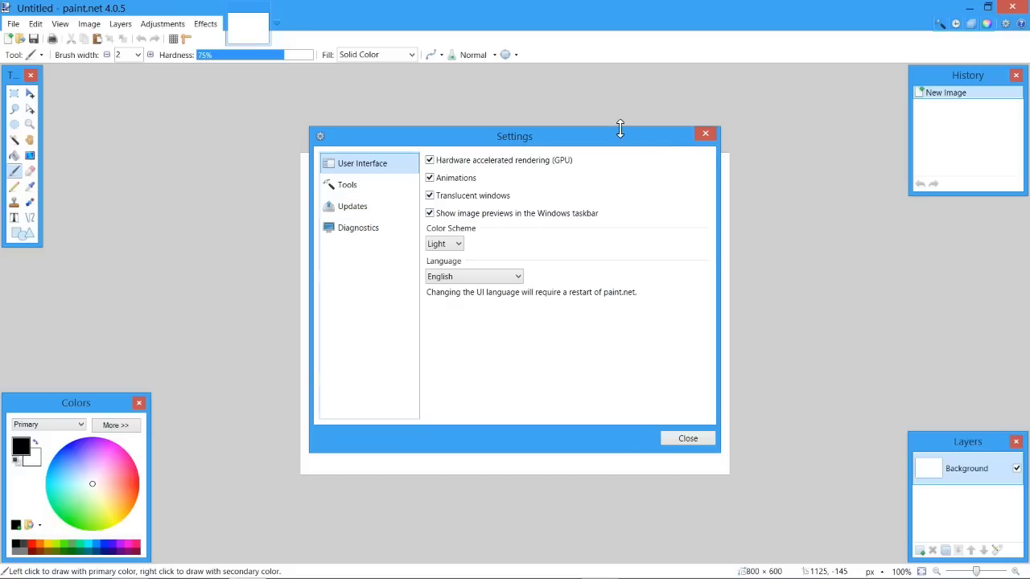
click(705, 134)
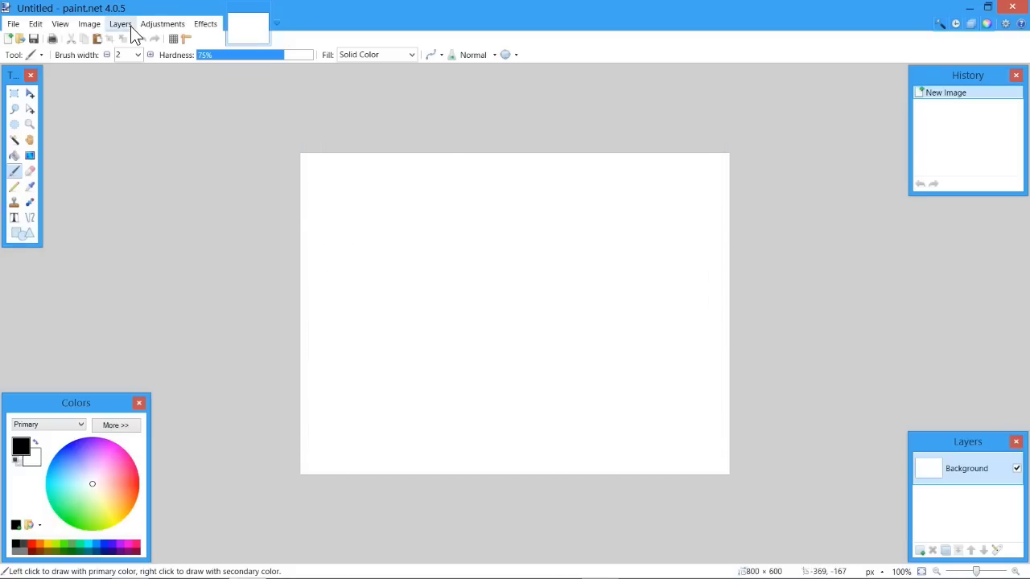
Resize the image to 500 × 500 pixels
click(95, 22)
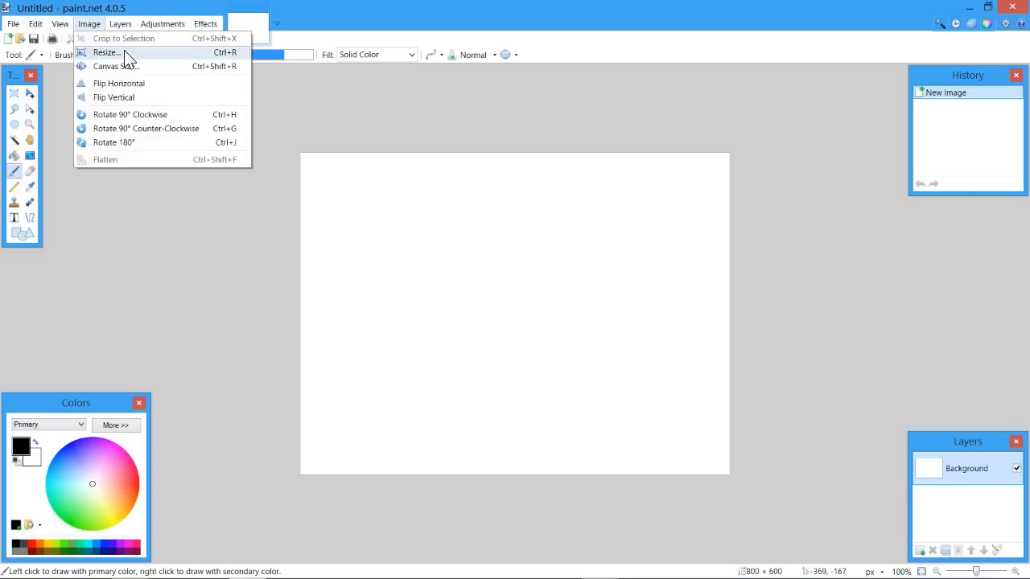
click(89, 24)
click(89, 24)
click(105, 52)
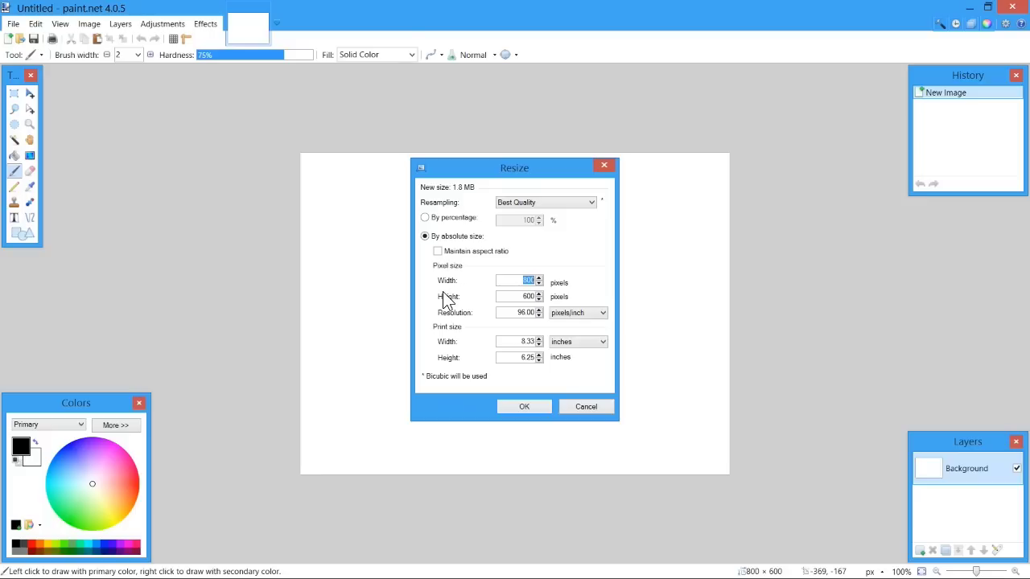
text(500)
key(Tab)
text(500)
key(Return)
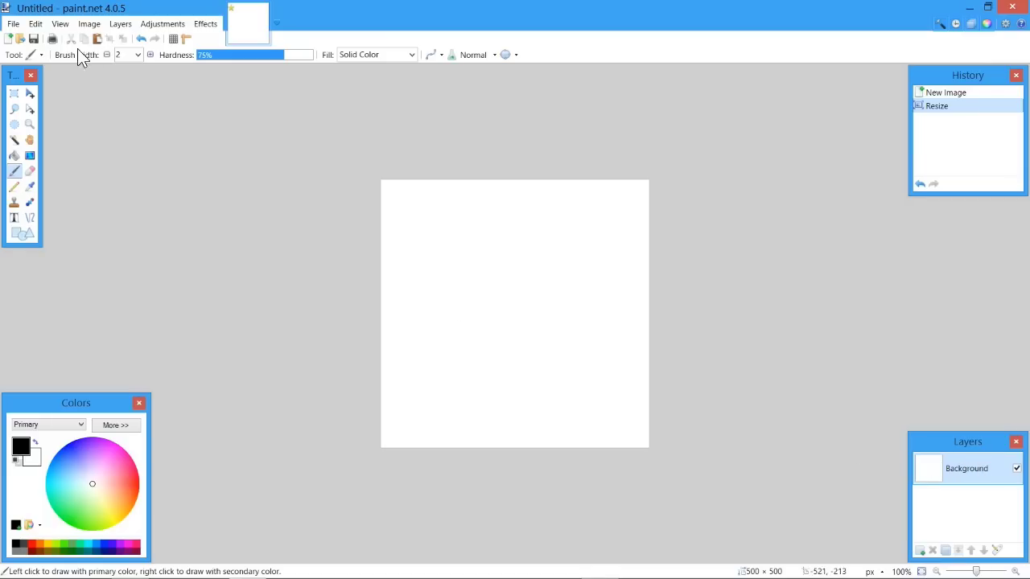
Select the blank canvas with the Magic Wand, then drop the selection
click(15, 140)
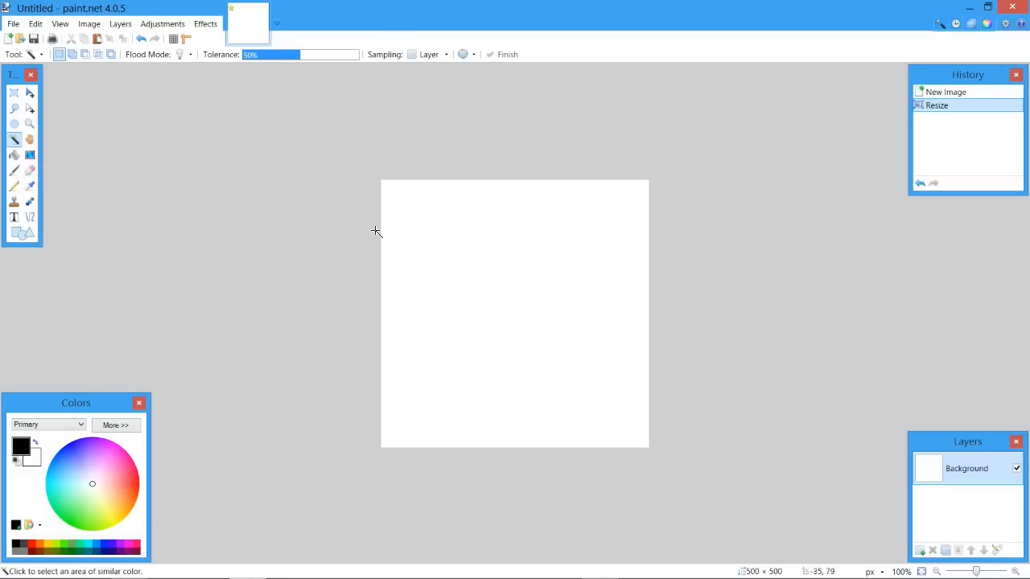
click(513, 311)
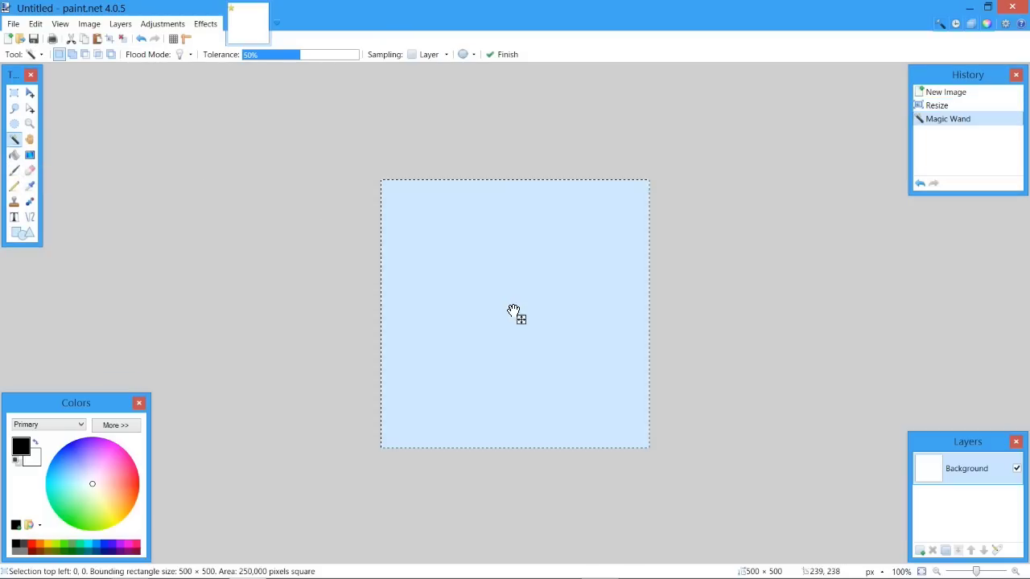
click(563, 171)
drag(582, 174, 579, 182)
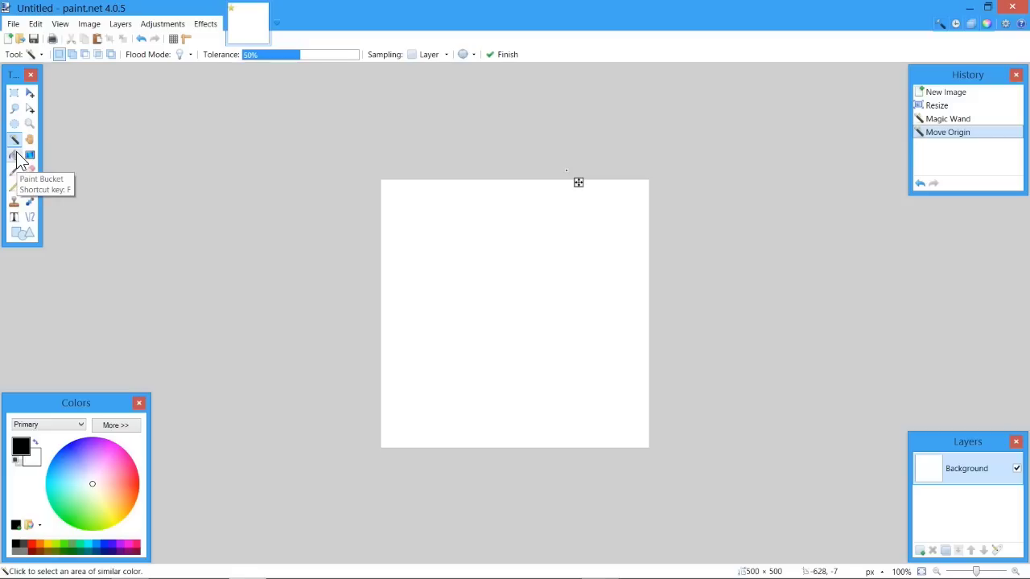
click(30, 155)
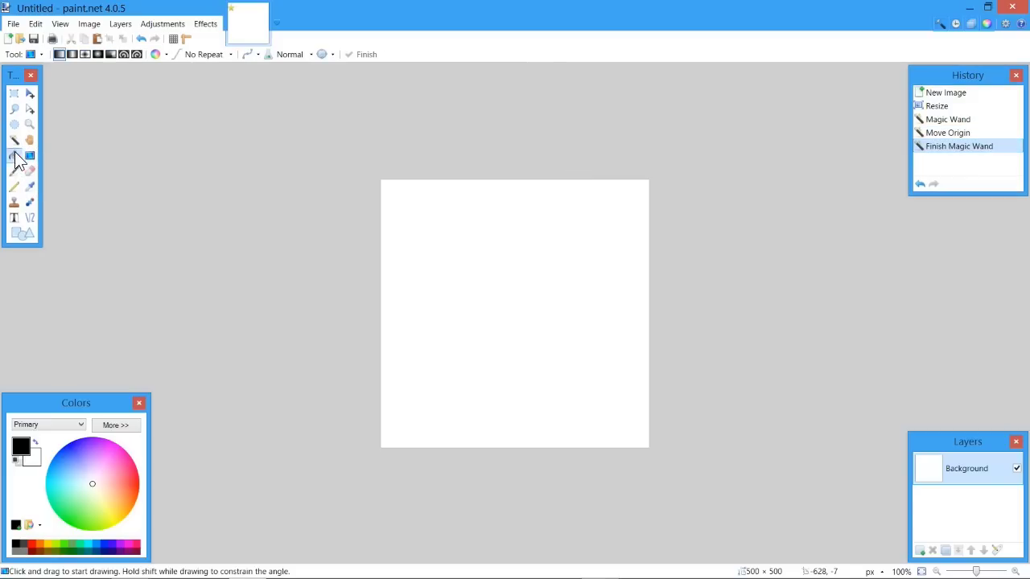
click(13, 155)
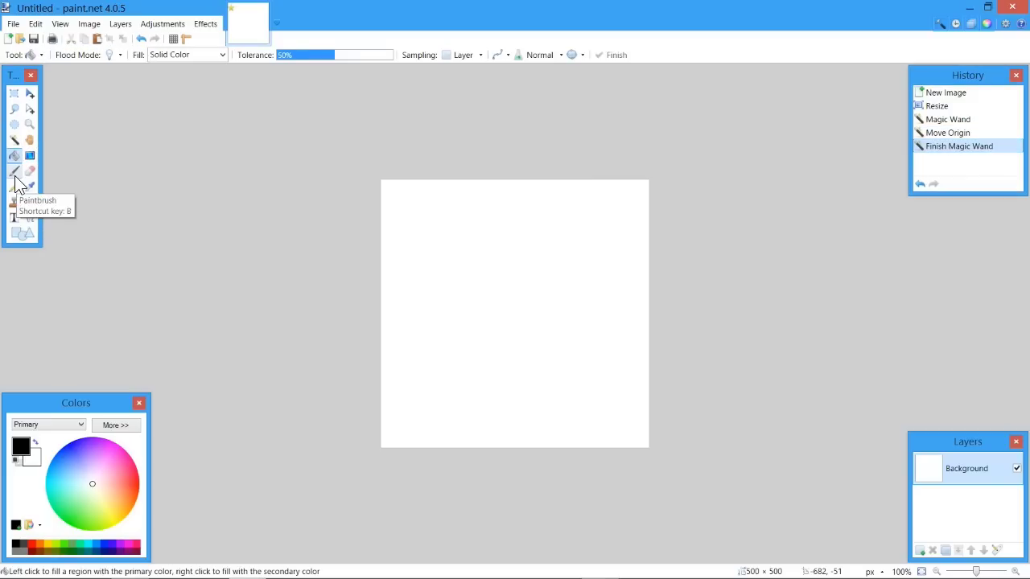
Paint a thick black > stroke with a 35-pixel brush at 100% hardness
click(14, 173)
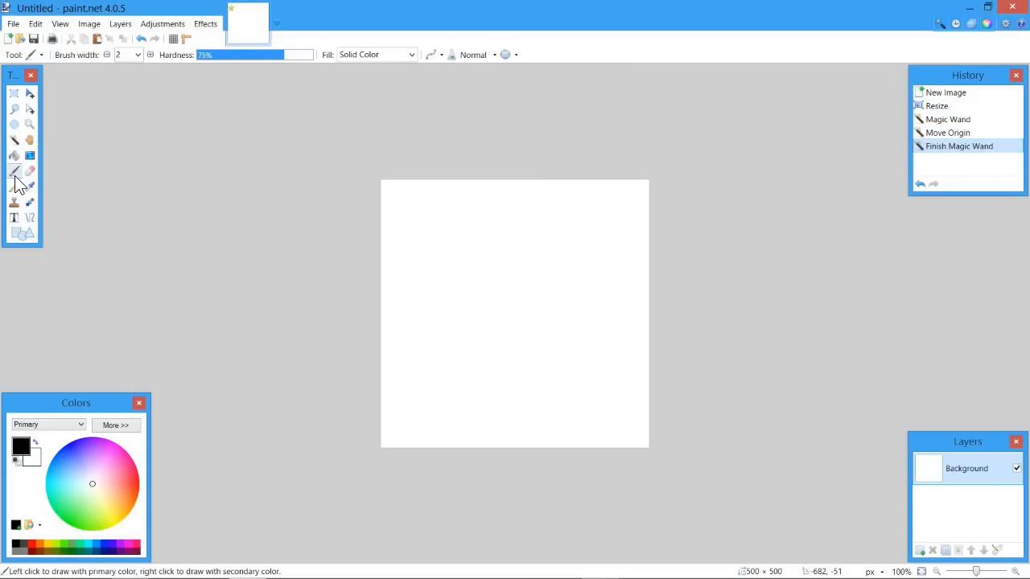
click(138, 54)
click(121, 251)
click(400, 235)
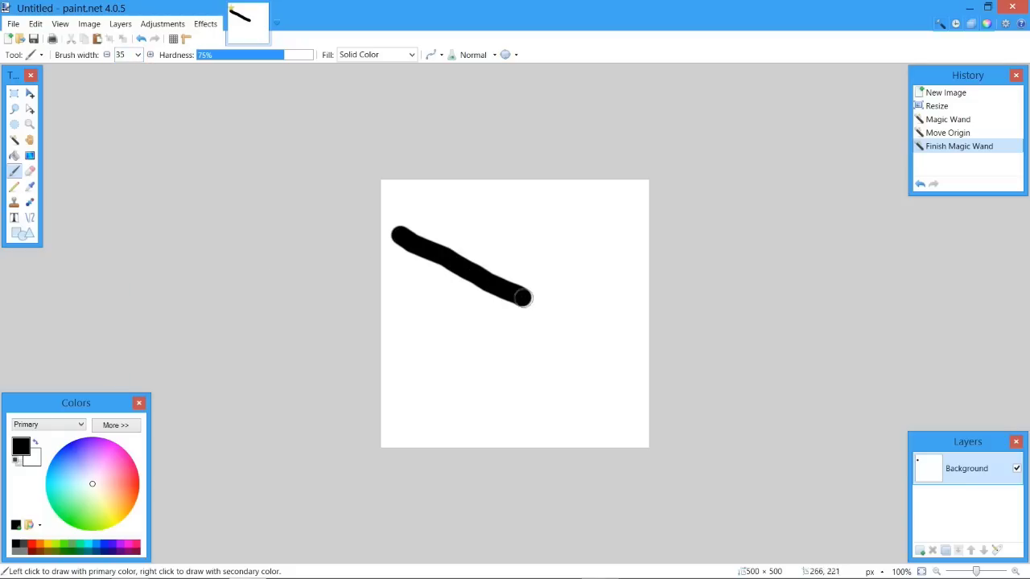
mouse_move(528, 302)
mouse_down()
mouse_move(514, 342)
mouse_move(437, 384)
mouse_up()
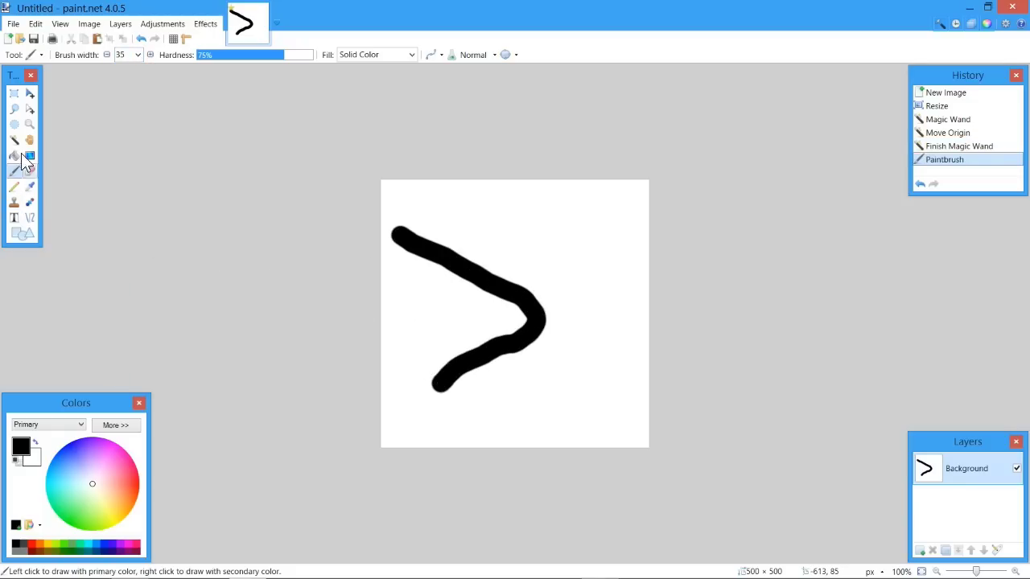
drag(282, 54, 338, 58)
Select the black > stroke with the Magic Wand, then try selecting the white background
click(14, 93)
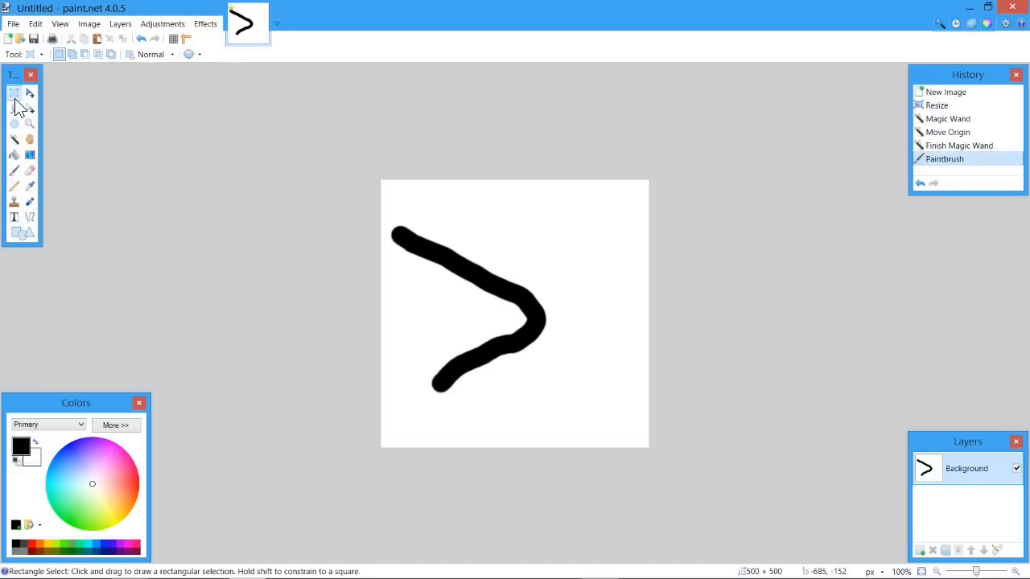
click(29, 93)
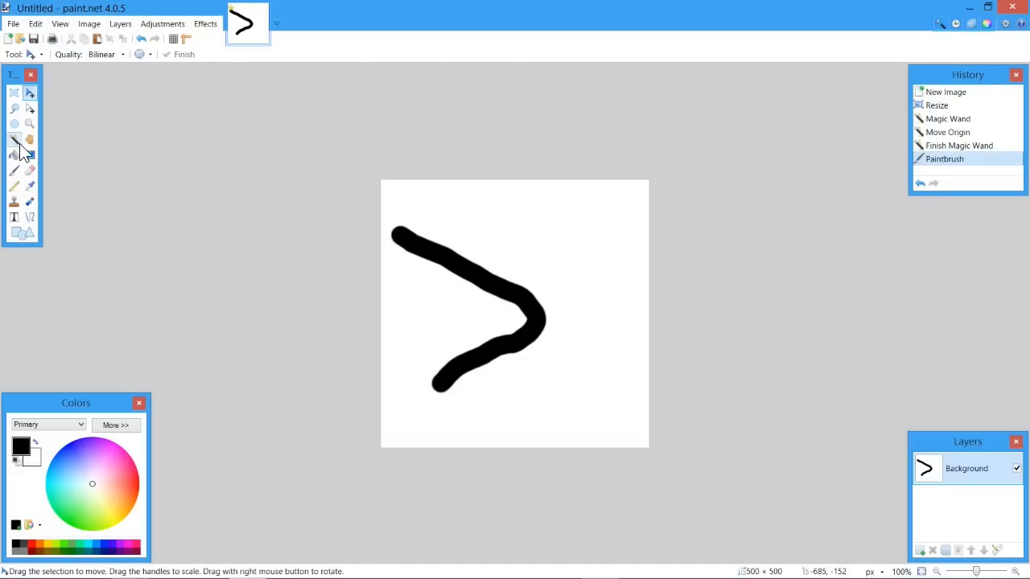
click(14, 140)
click(420, 254)
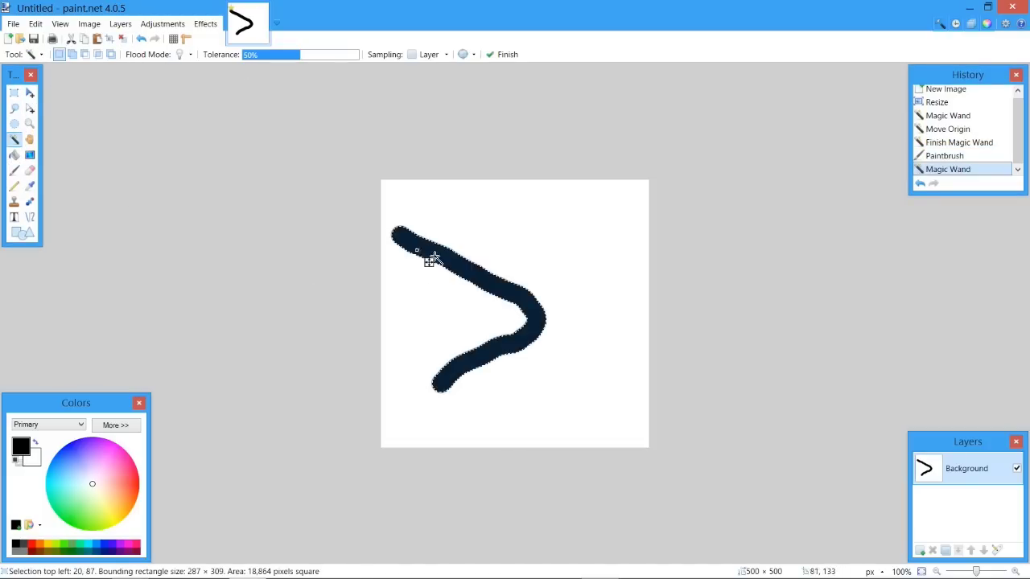
click(459, 315)
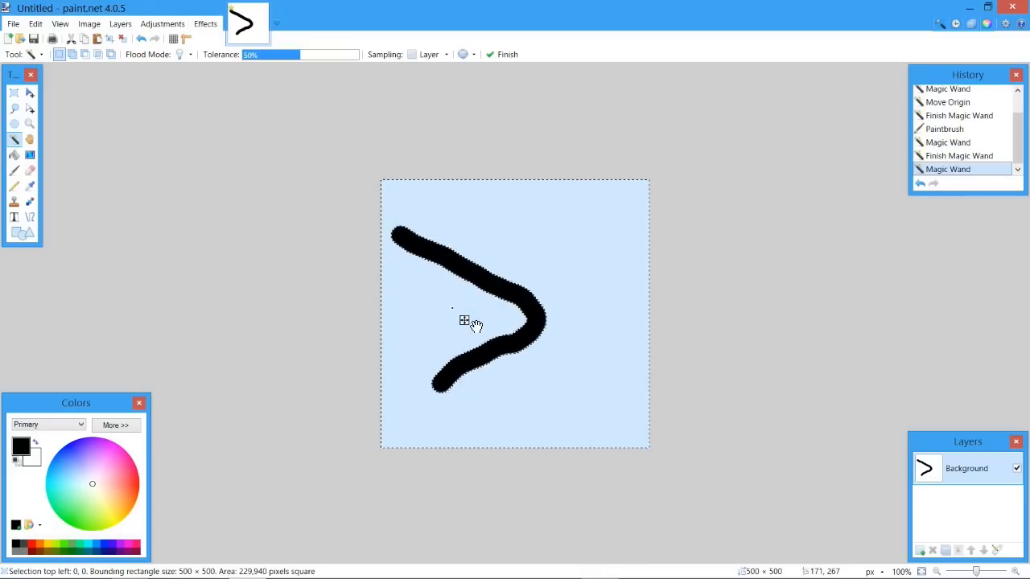
drag(471, 324, 510, 331)
Try tolerance 100% and 67%, then reselect the black stroke at 50% tolerance
drag(268, 50, 362, 46)
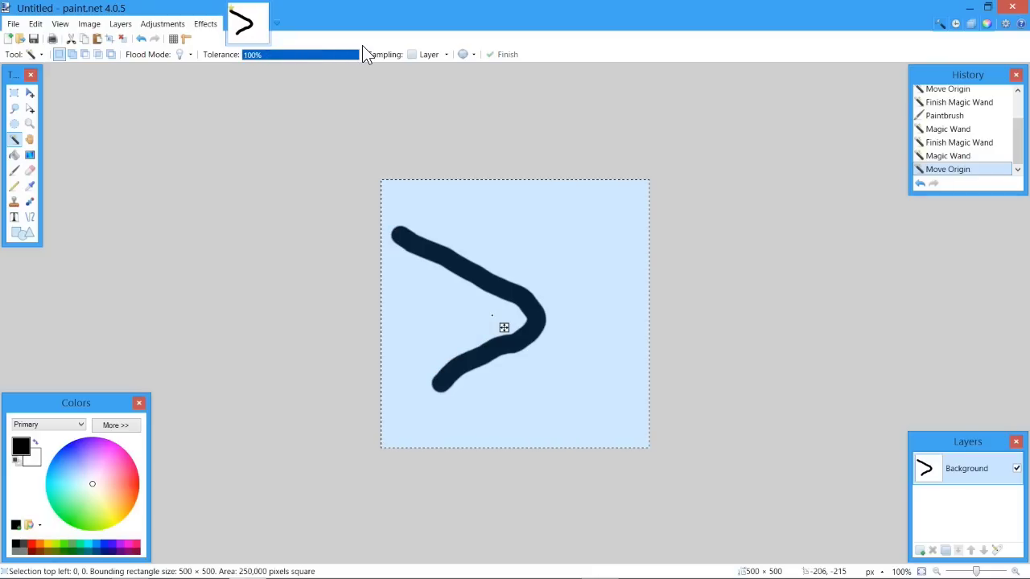
mouse_move(359, 45)
mouse_down()
mouse_move(319, 53)
mouse_move(331, 58)
mouse_move(299, 53)
mouse_up()
click(430, 313)
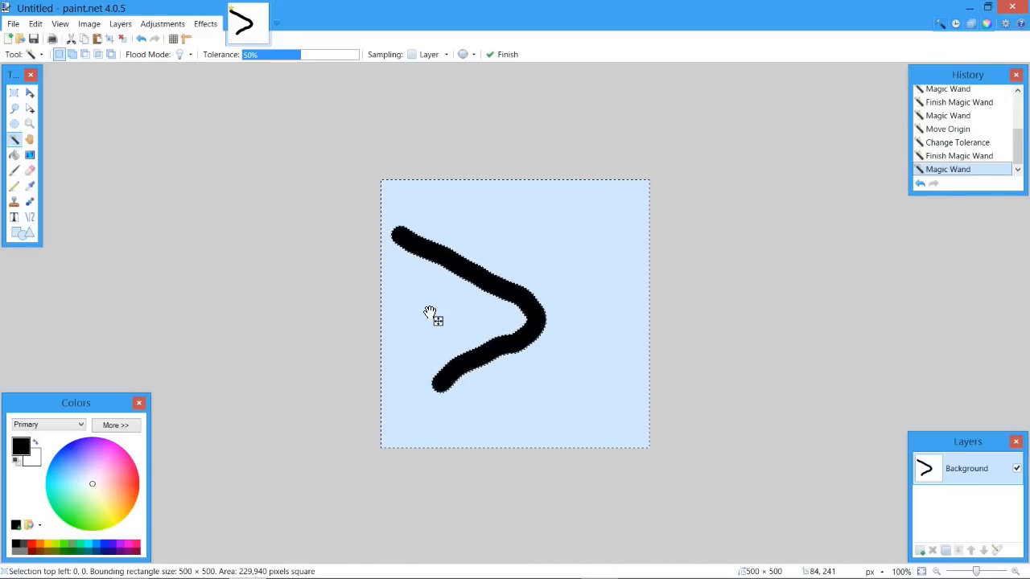
drag(422, 319, 542, 345)
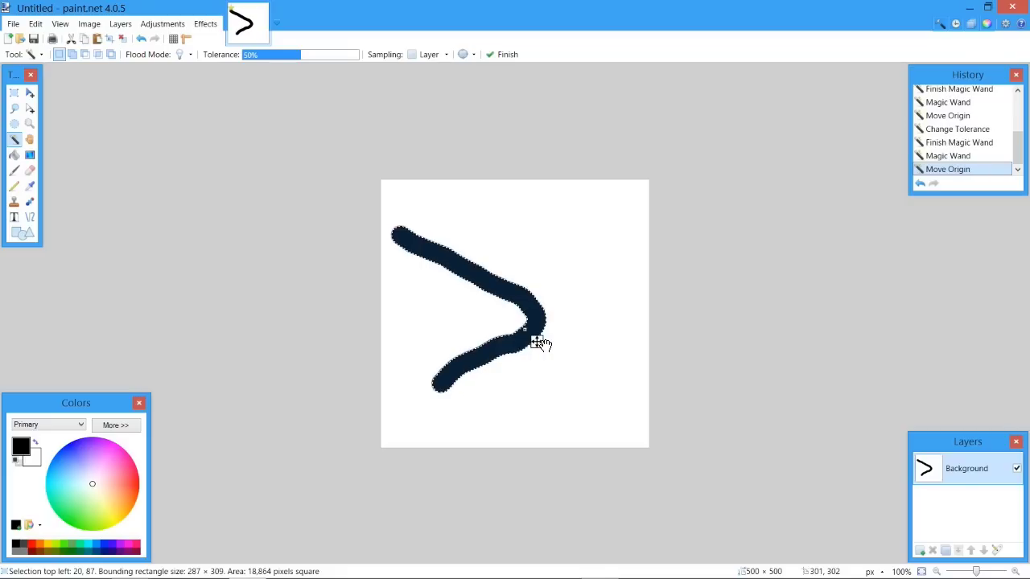
Erase the selected stroke and the white background areas with Delete
key(Delete)
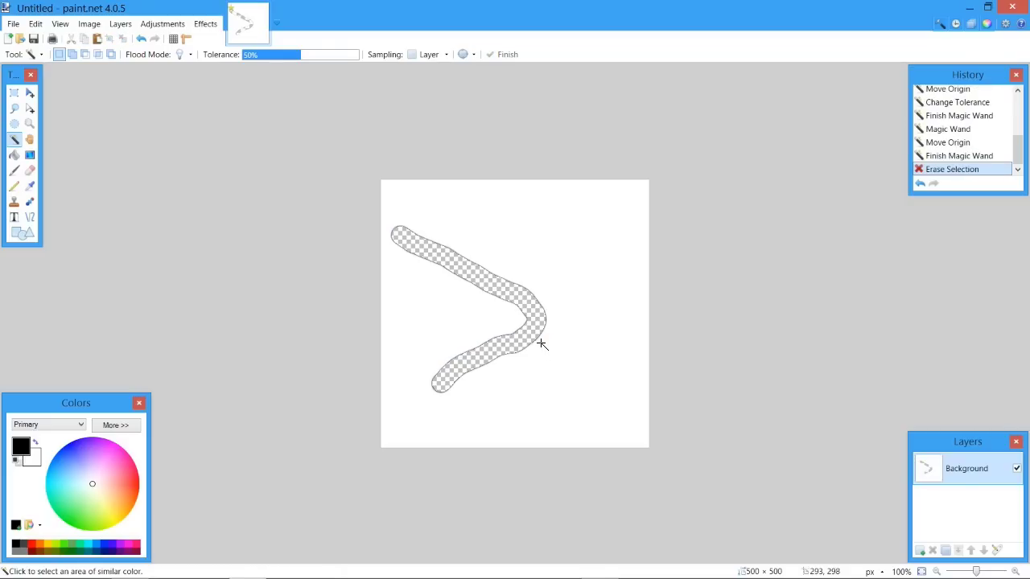
click(566, 338)
key(Delete)
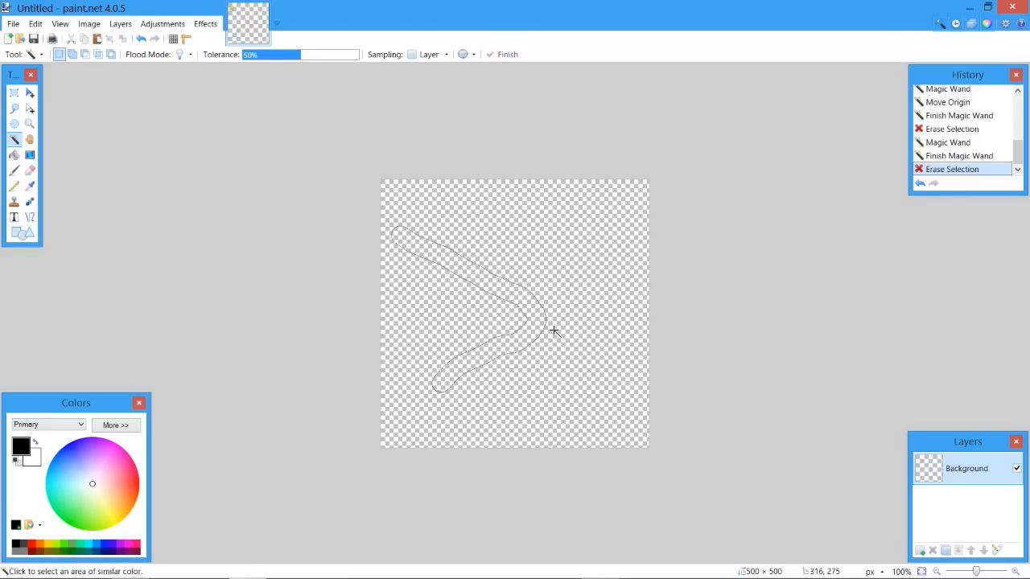
click(552, 331)
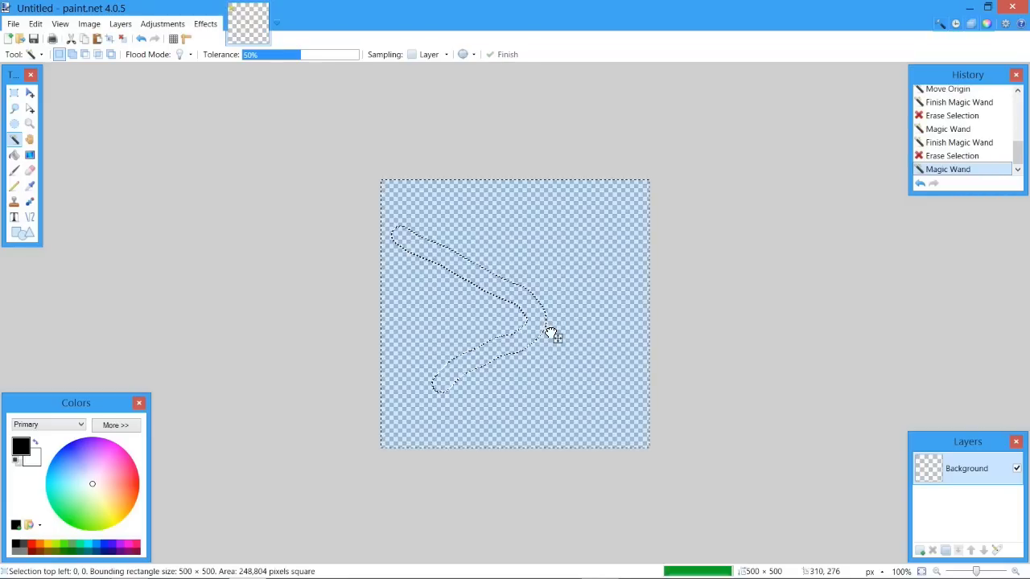
click(553, 331)
key(Delete)
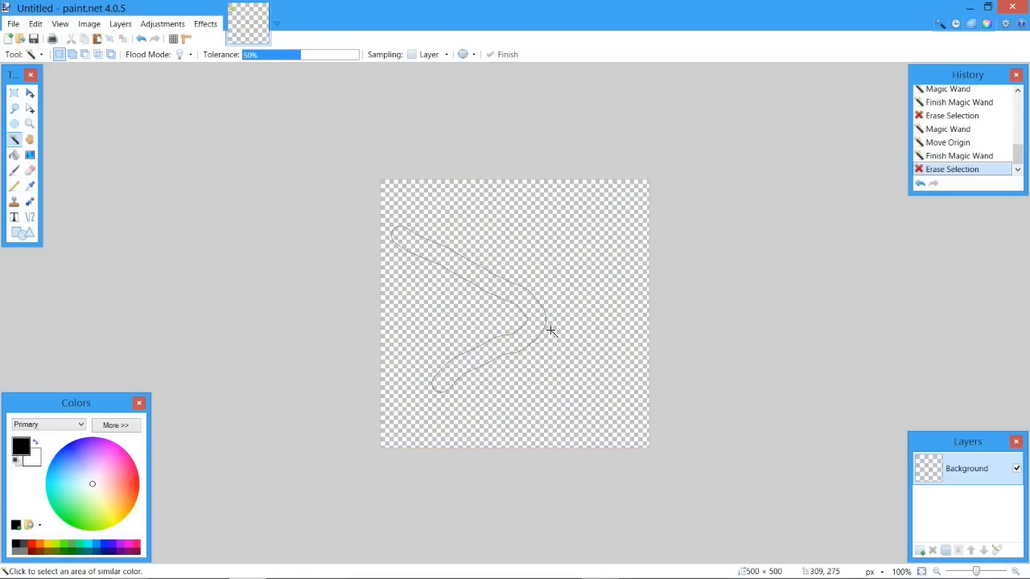
Undo the erasures and the painting step, returning to a blank white canvas
key(ctrl+z)
key(ctrl+z)
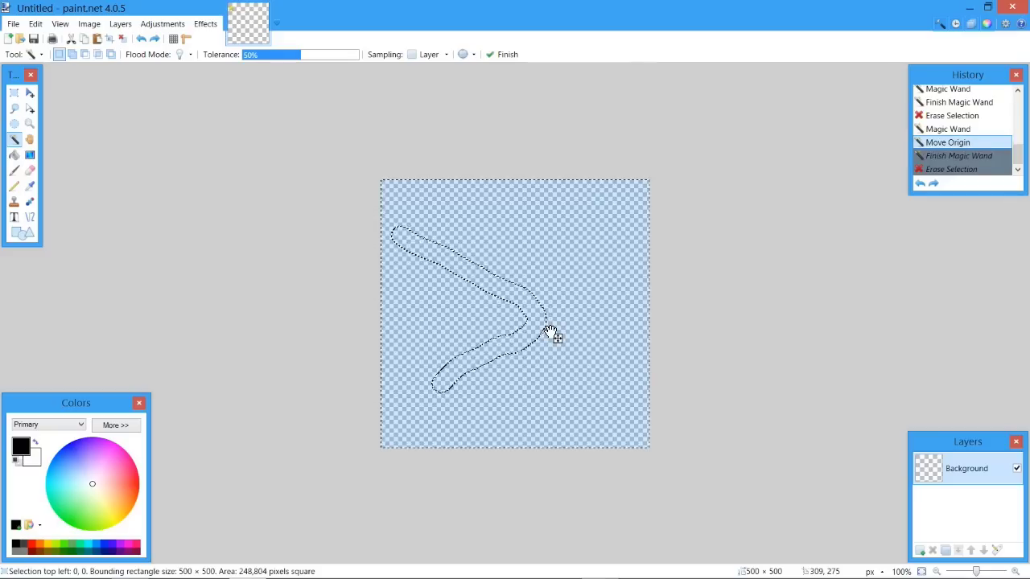
key(ctrl+z)
key(ctrl+z)
key(ctrl+z)
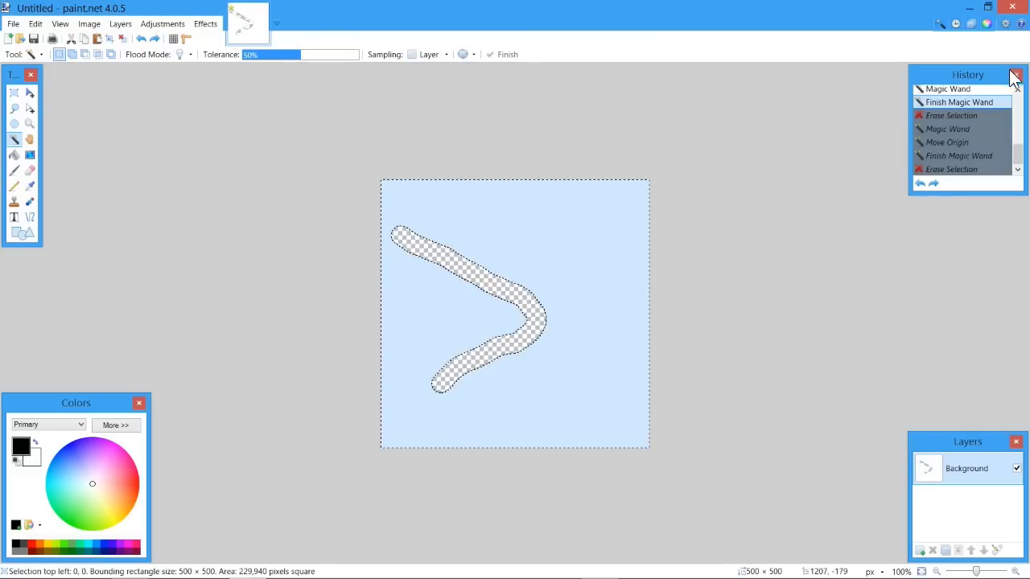
key(ctrl+y)
key(ctrl+y)
key(ctrl+y)
key(ctrl+y)
key(ctrl+y)
key(ctrl+y)
key(ctrl+y)
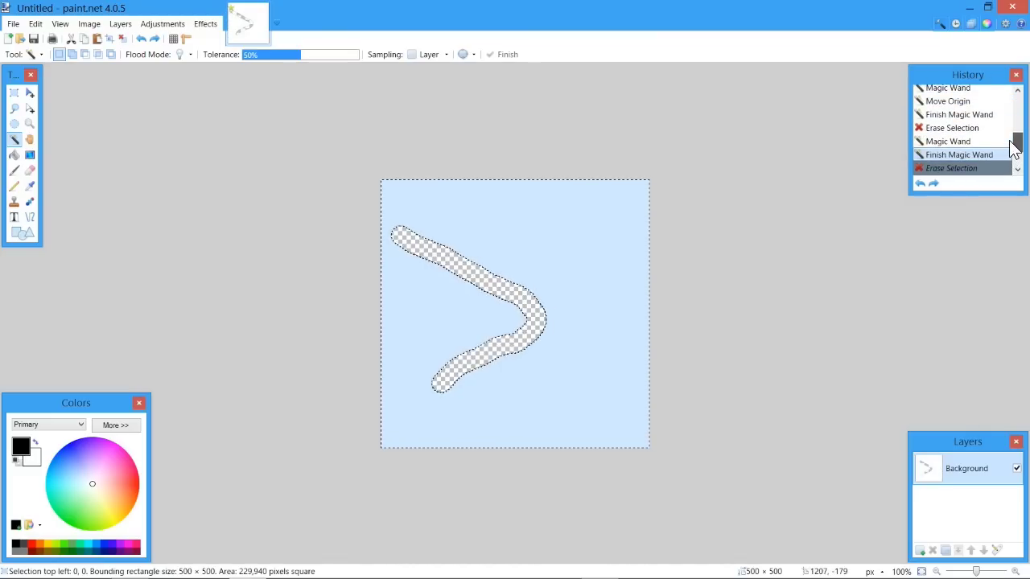
drag(1014, 145, 1014, 138)
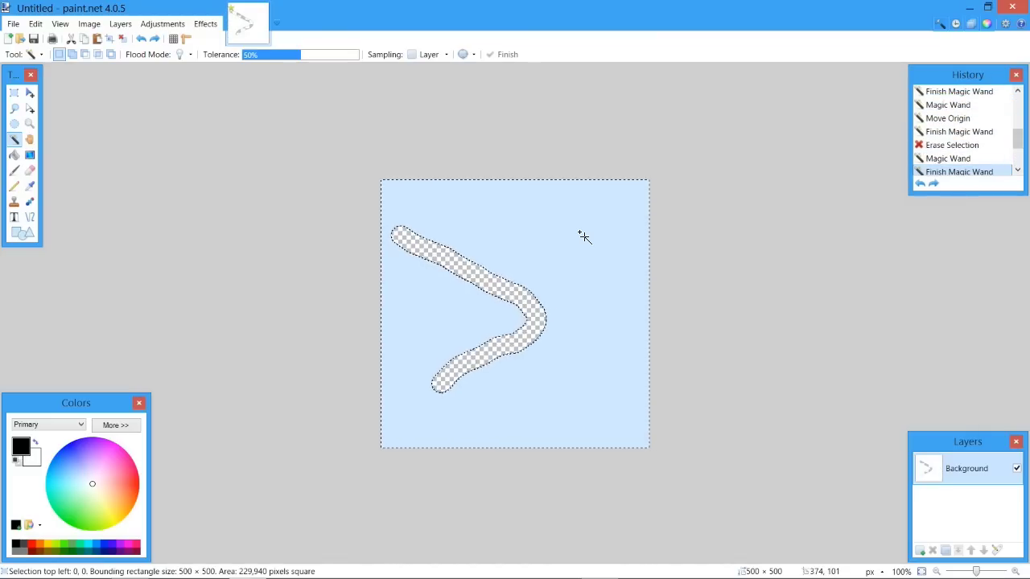
key(ctrl+z)
key(ctrl+z)
key(ctrl+z)
key(ctrl+z)
key(ctrl+z)
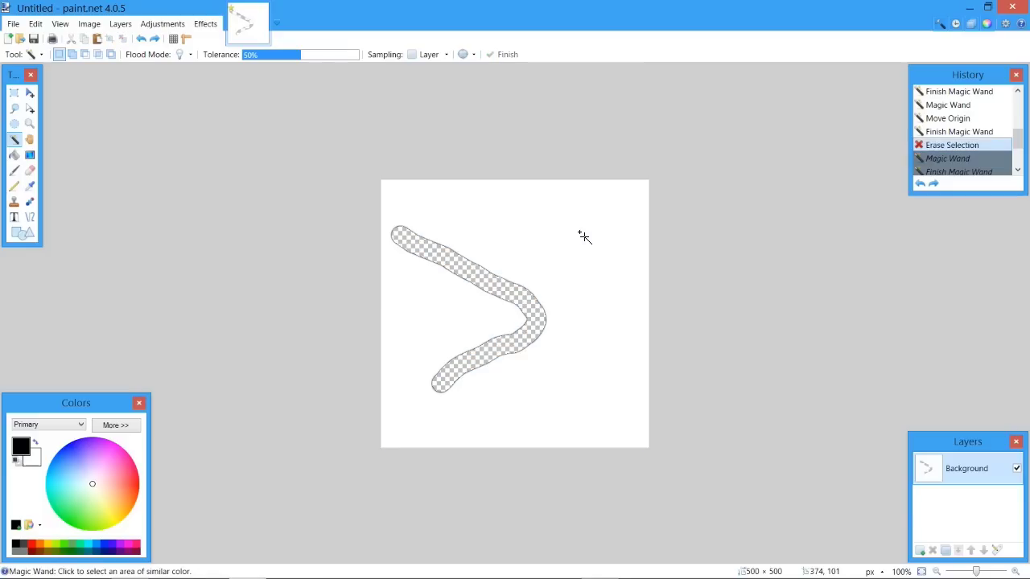
key(ctrl+z)
key(ctrl+z)
key(ctrl+z)
key(ctrl+z)
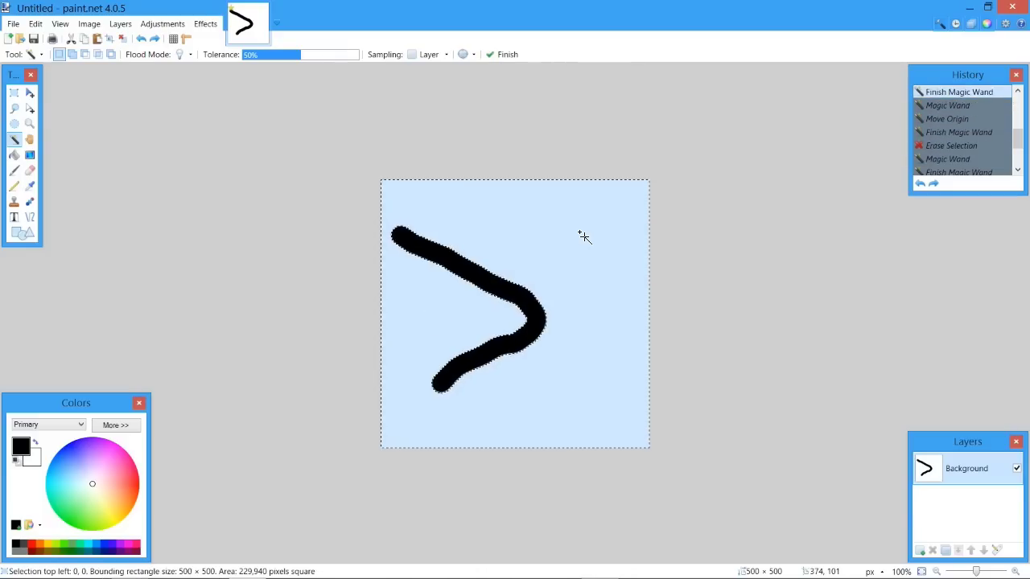
key(ctrl+z)
key(ctrl+z)
key(ctrl+z)
key(ctrl+z)
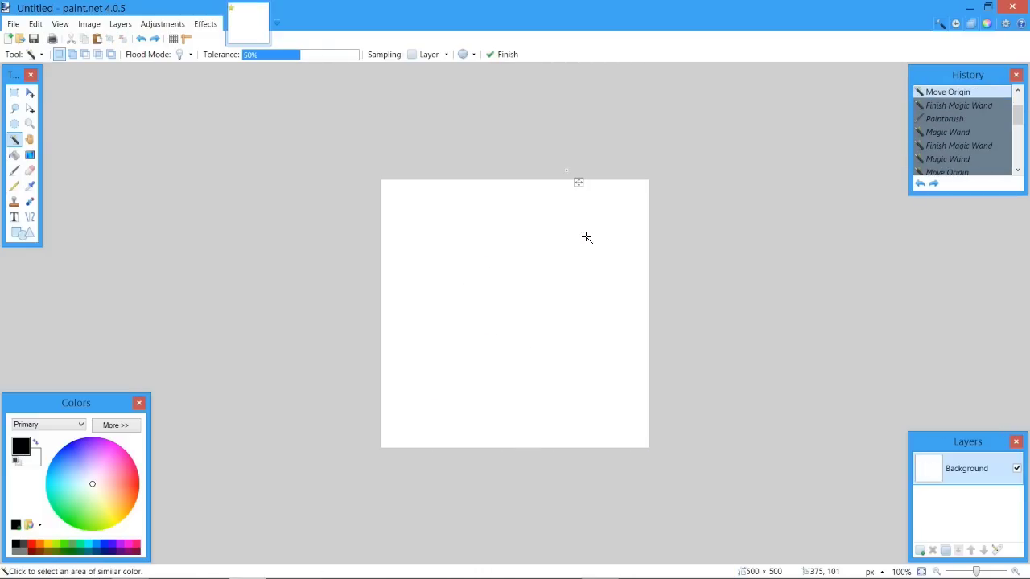
Erase the whole white canvas to transparency, then browse the Image menu
click(500, 286)
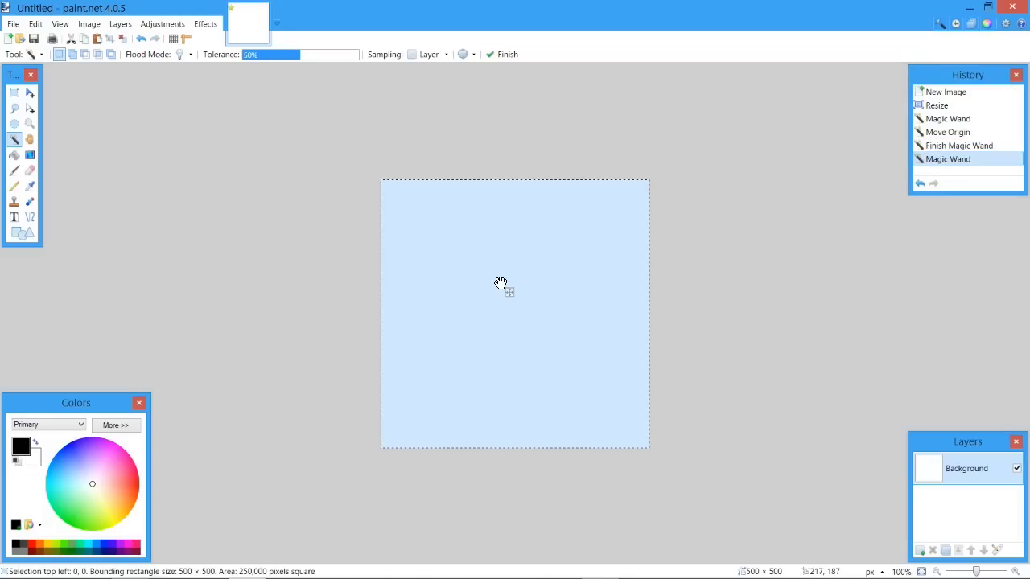
key(Delete)
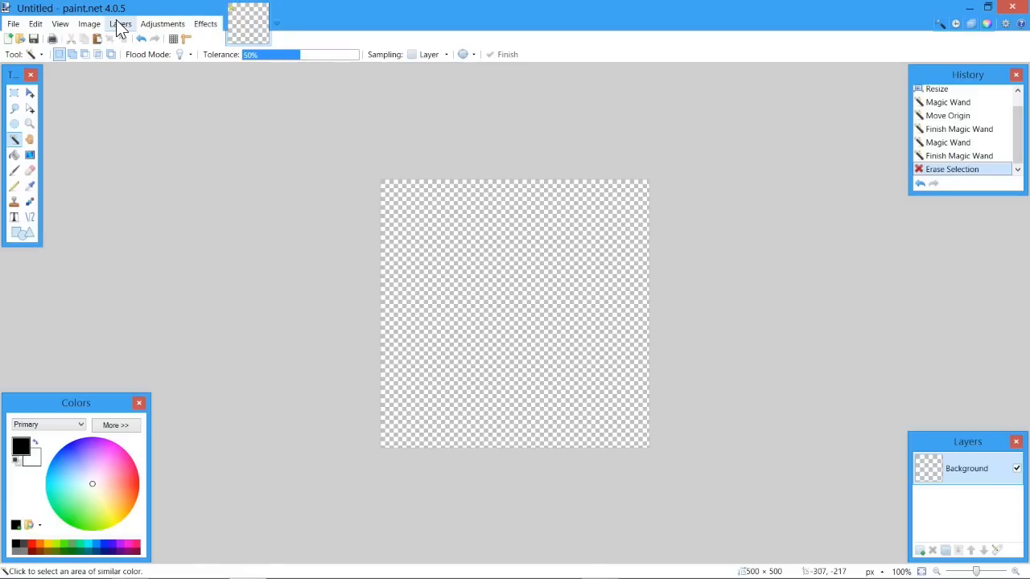
click(90, 24)
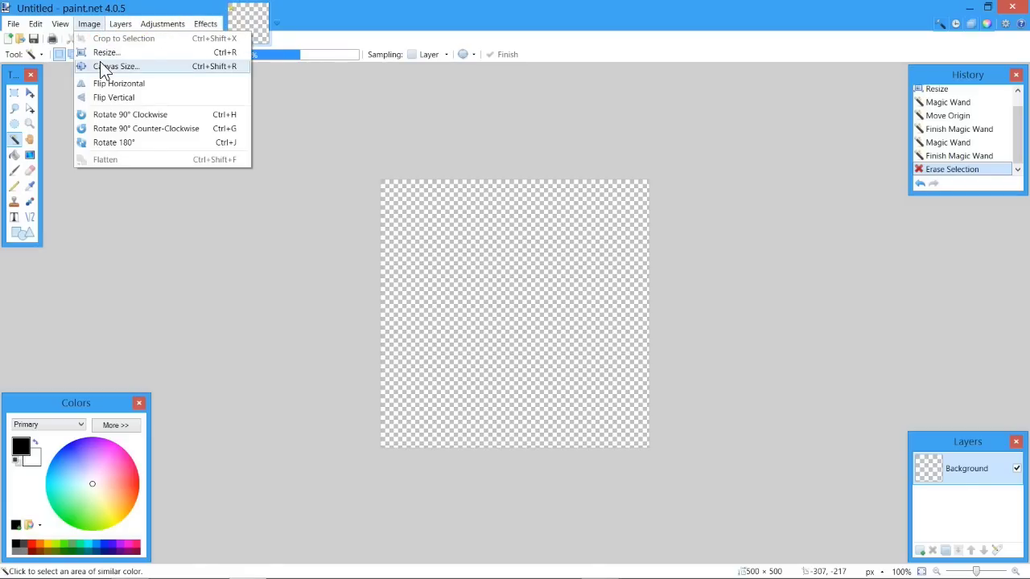
mouse_move(129, 27)
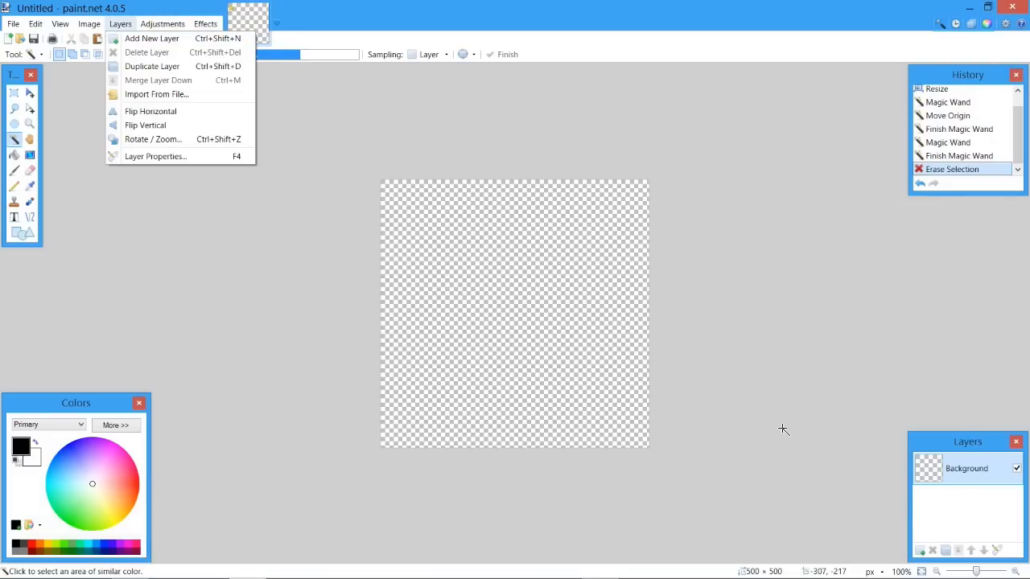
Add a new transparent Layer 2 above Background and pick the Shapes tool
click(778, 426)
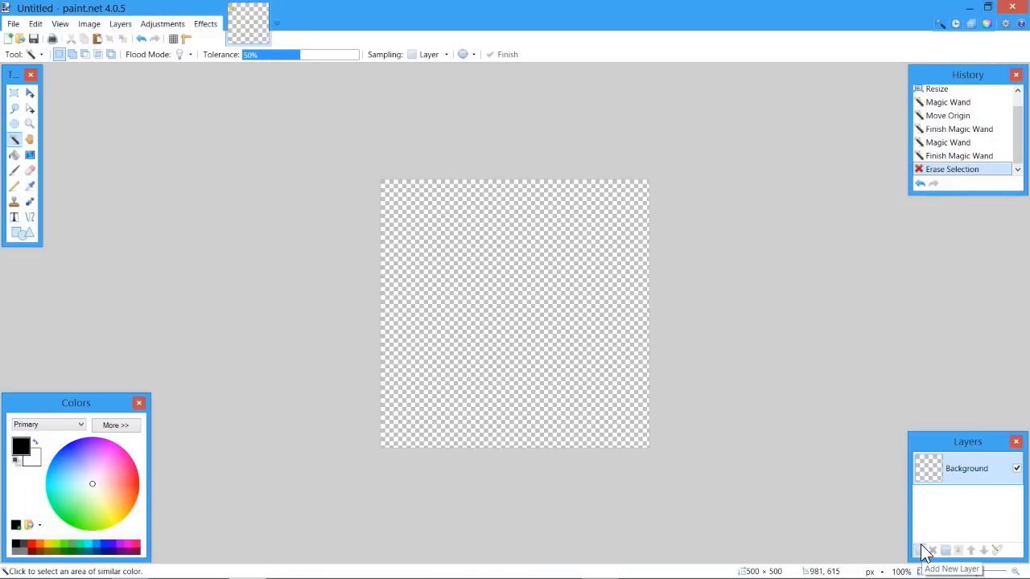
click(921, 550)
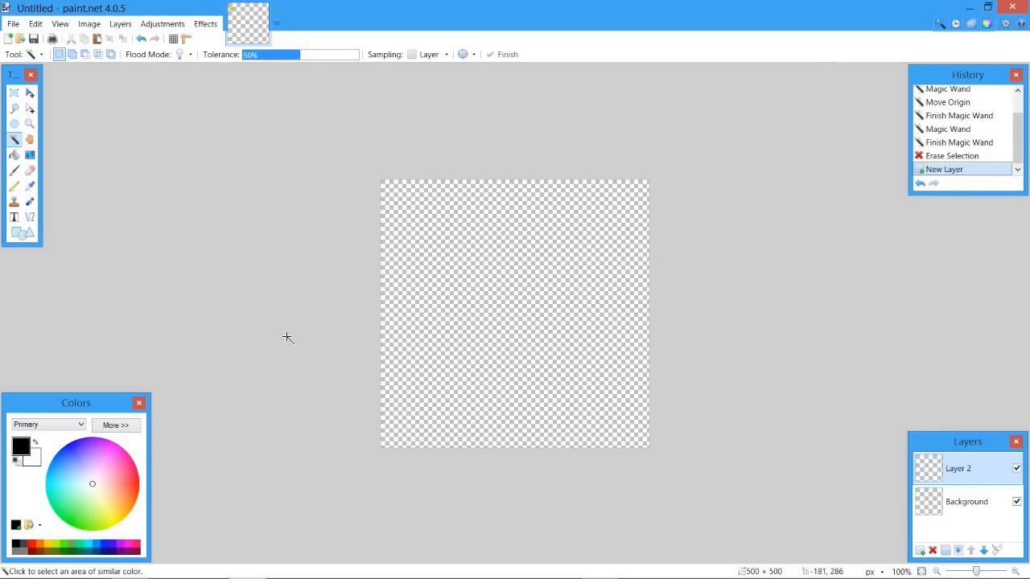
click(23, 234)
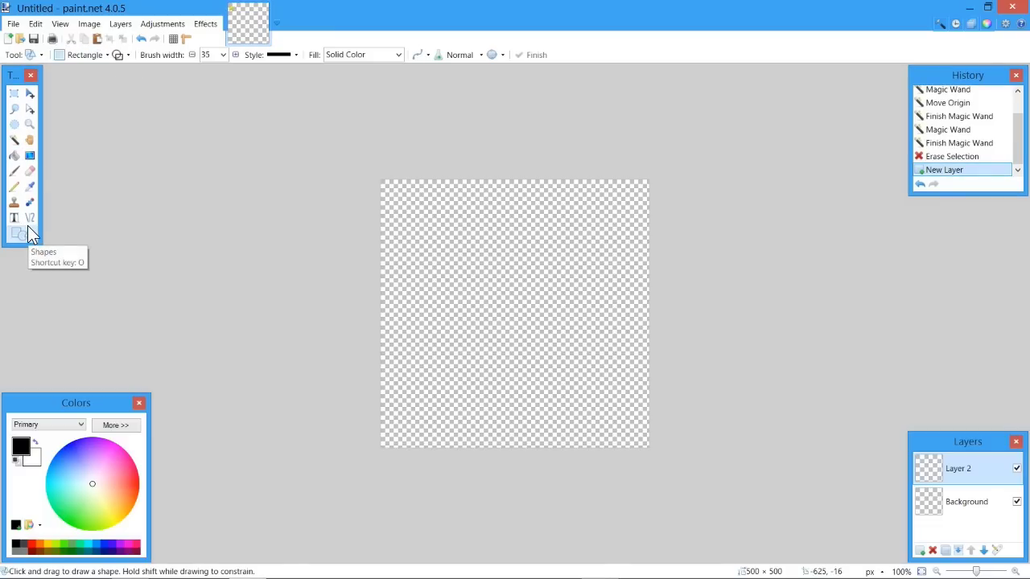
click(107, 55)
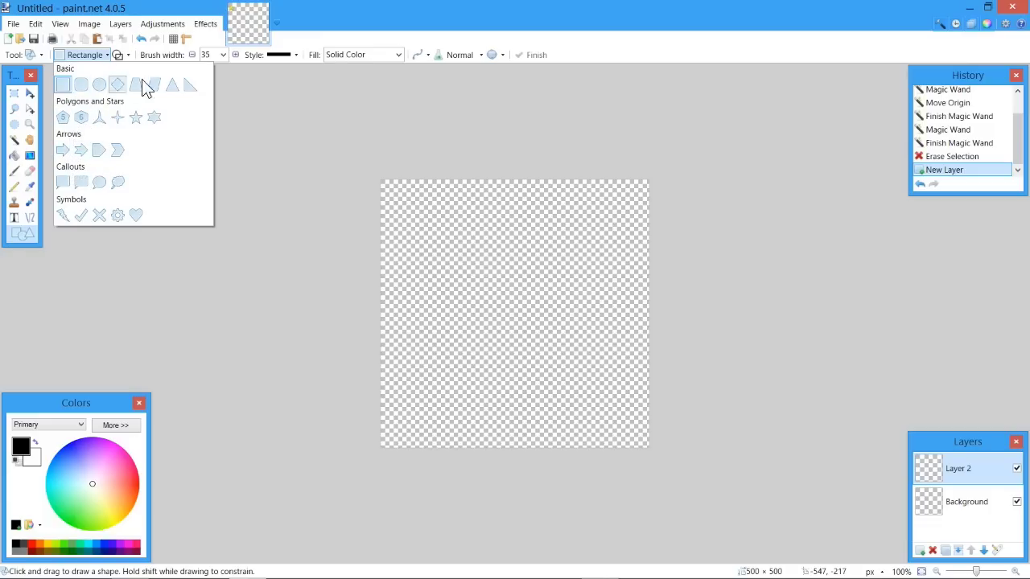
Choose the Multiply X shape with a 2-pixel outline width
click(99, 215)
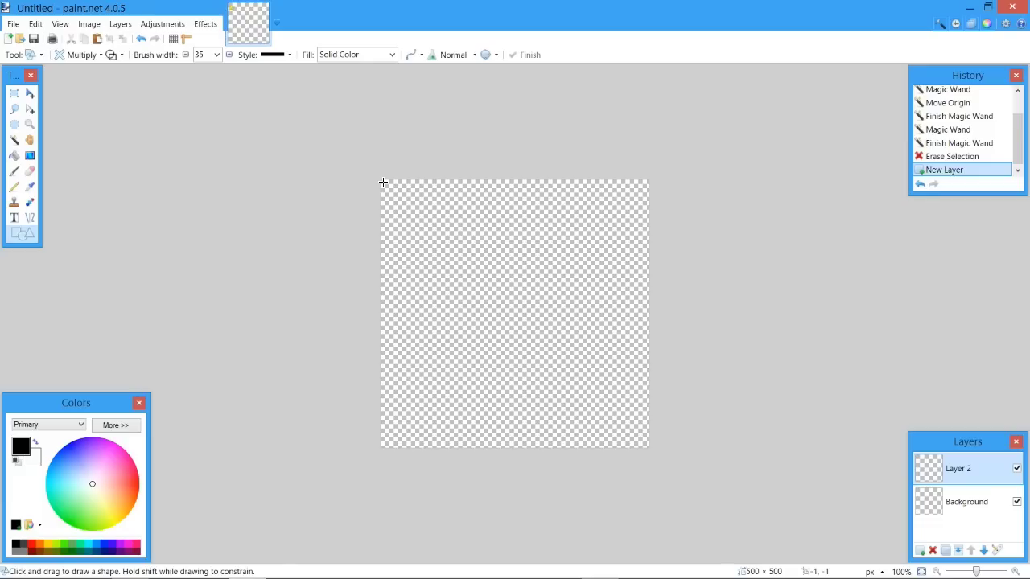
mouse_move(383, 183)
mouse_down()
mouse_move(643, 449)
mouse_move(402, 206)
mouse_up()
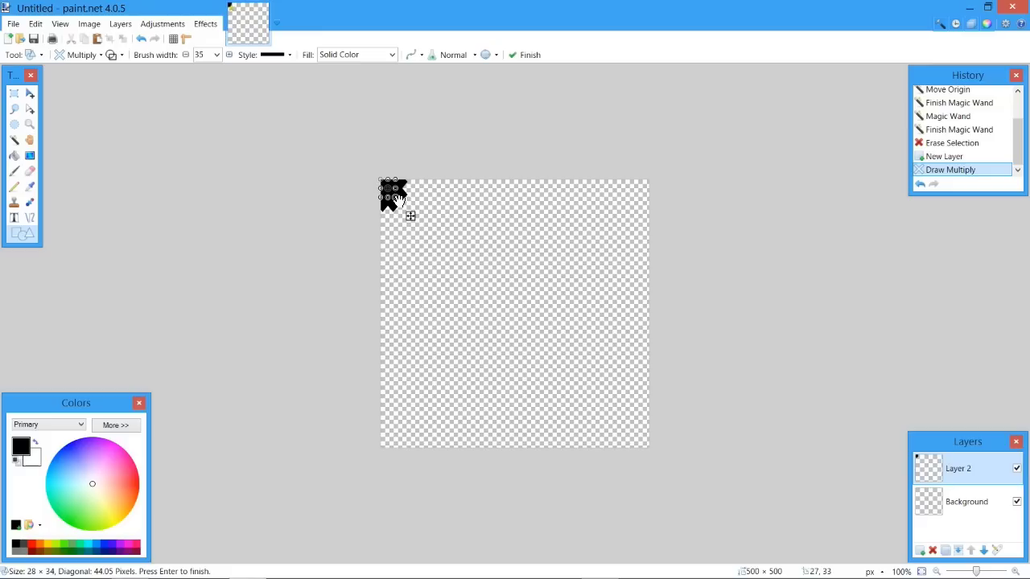
key(ctrl+z)
click(217, 55)
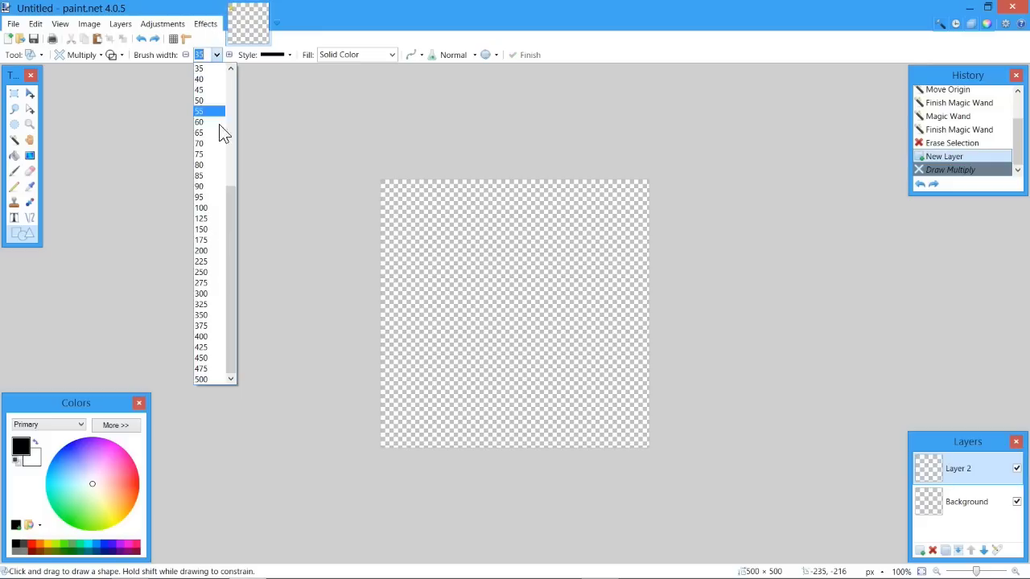
drag(235, 223, 224, 79)
key(Escape)
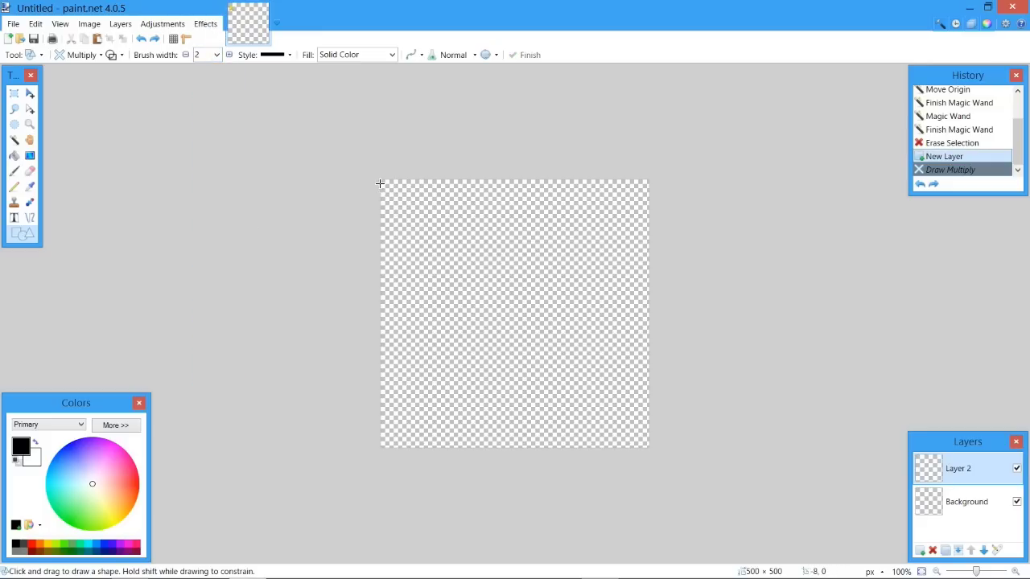
Draw a 410 × 410 X outline from the canvas's top-left corner
drag(380, 184, 518, 263)
key(ctrl+z)
drag(339, 163, 658, 410)
key(ctrl+z)
drag(385, 182, 639, 439)
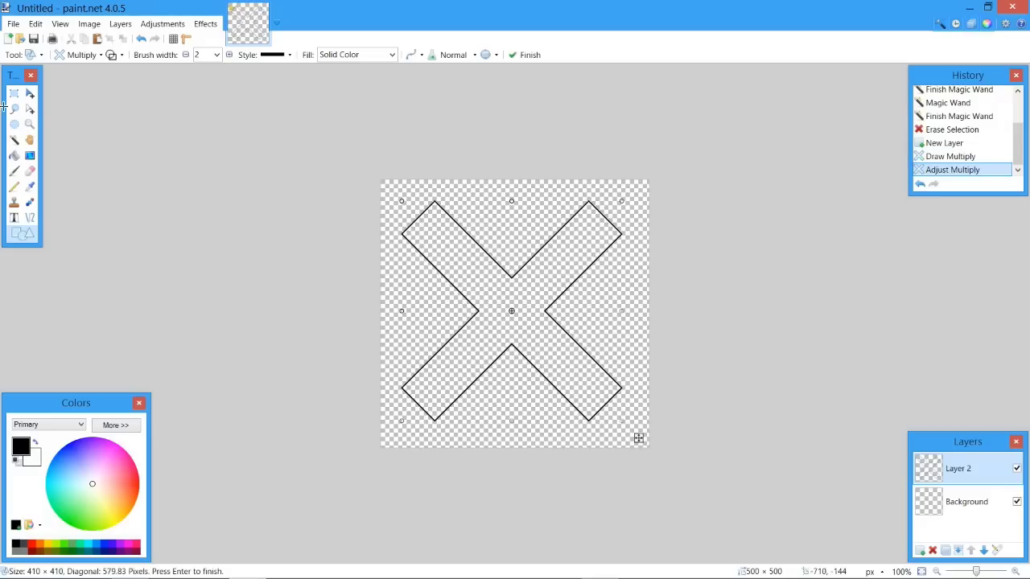
Select the X's interior, fill it with white, and deselect
click(14, 139)
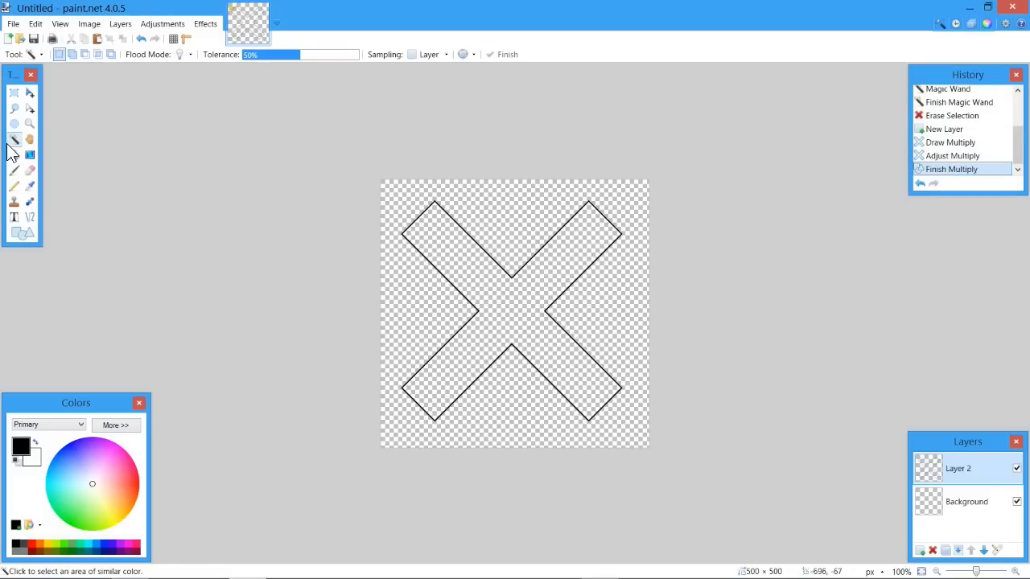
click(501, 324)
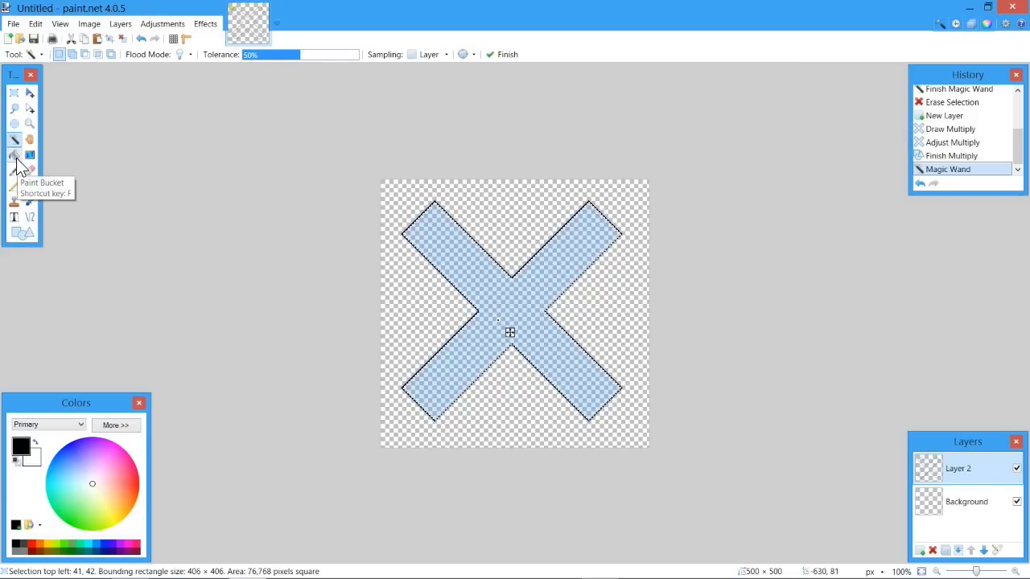
click(15, 157)
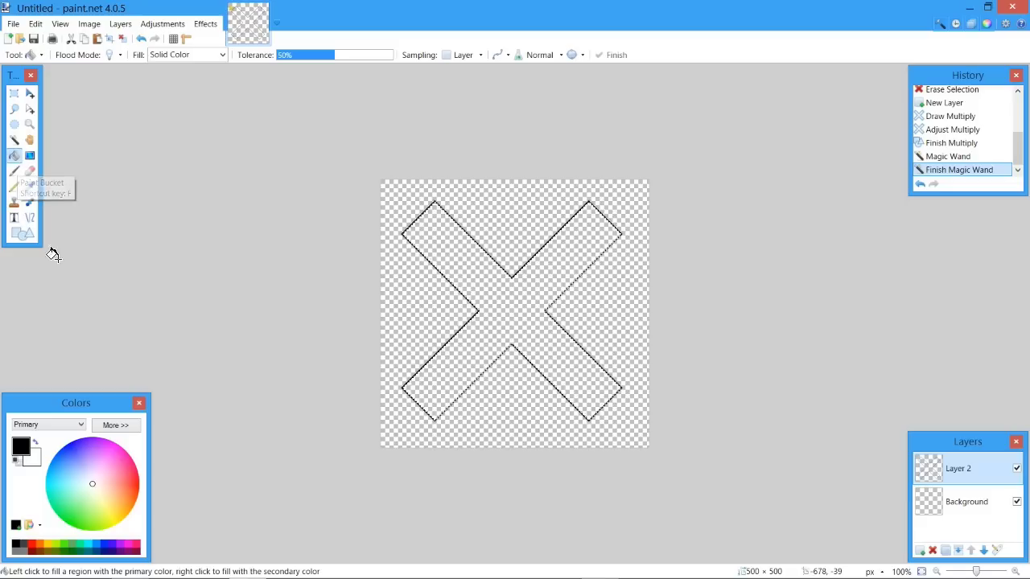
click(36, 441)
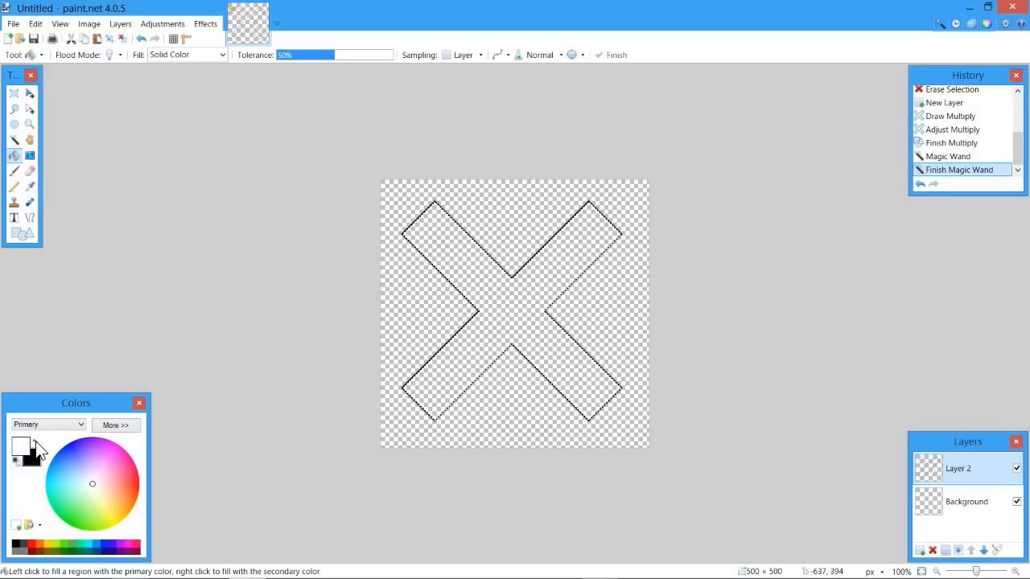
click(494, 328)
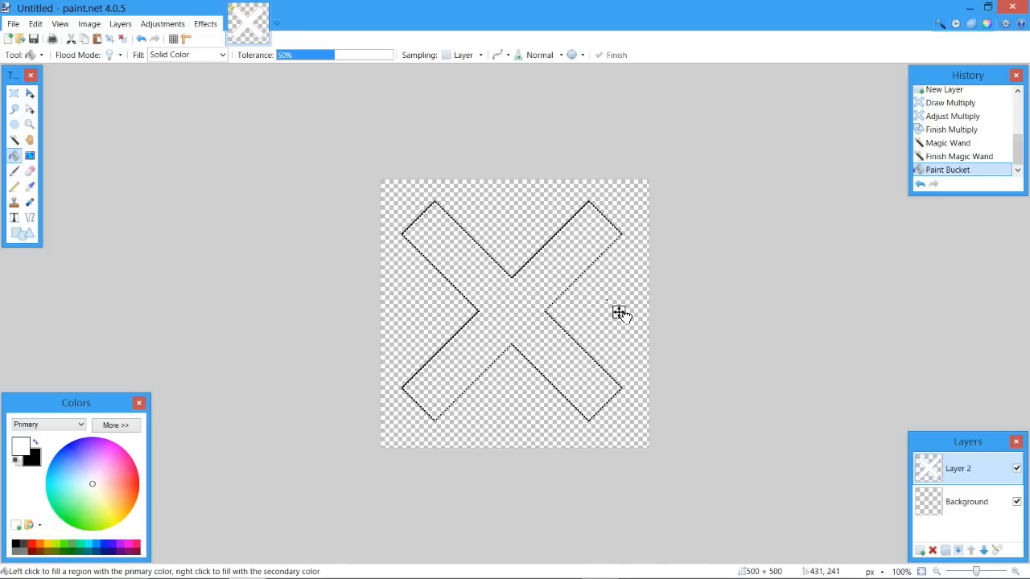
drag(528, 334, 527, 321)
click(124, 40)
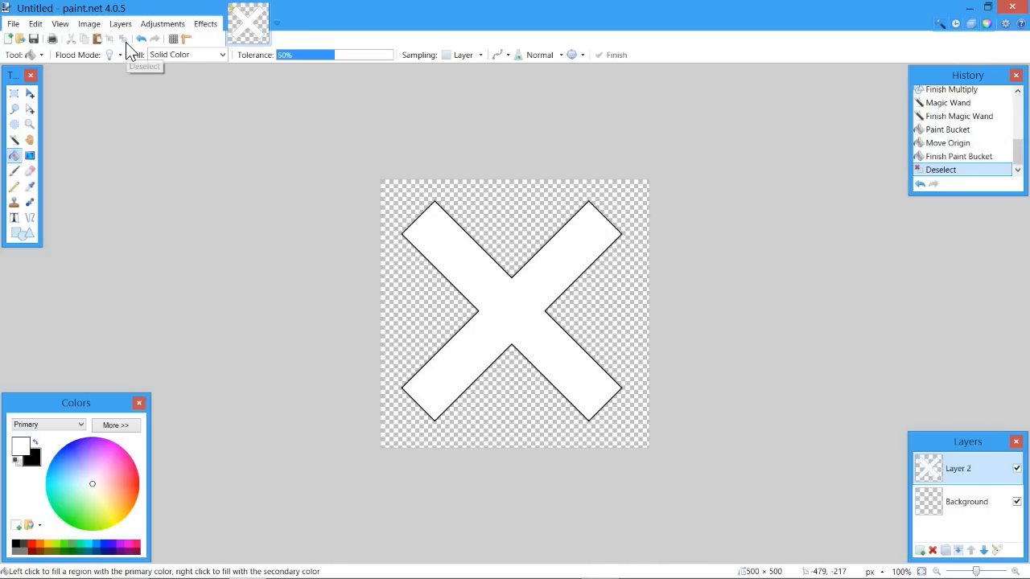
Apply Outline Object to the X with black colour and radius 8
click(210, 25)
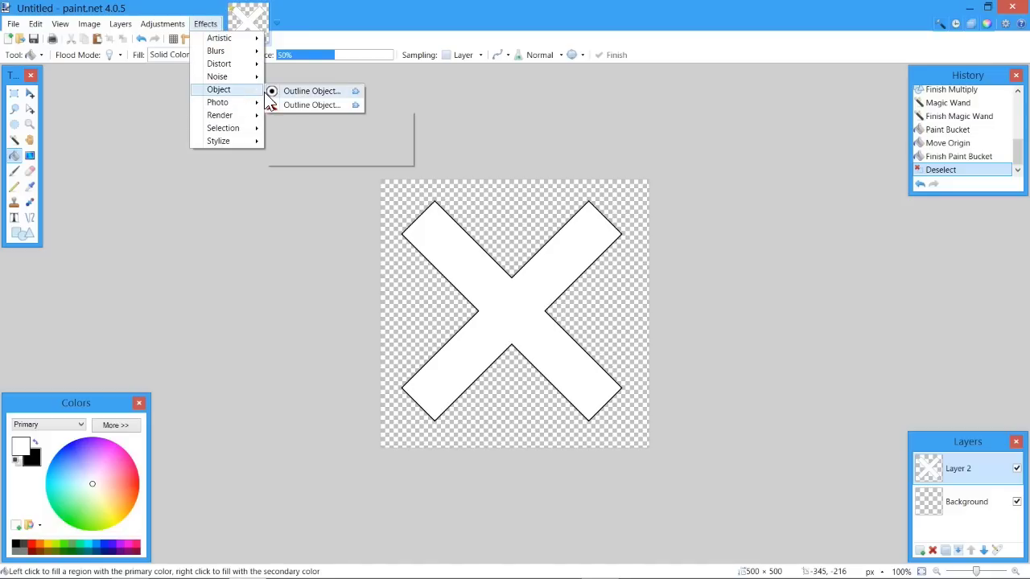
click(265, 94)
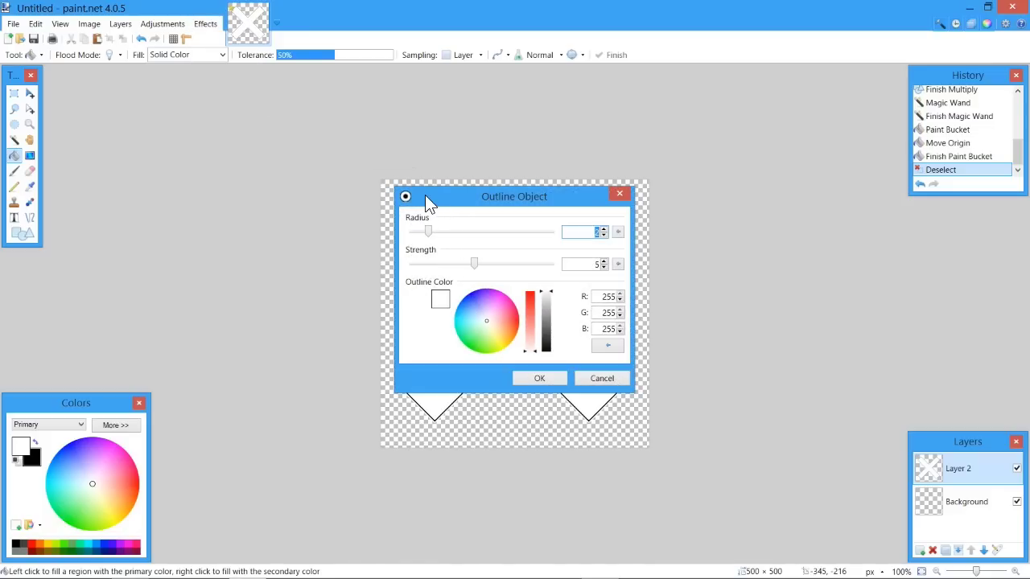
drag(423, 194, 129, 93)
click(243, 203)
drag(243, 203, 243, 251)
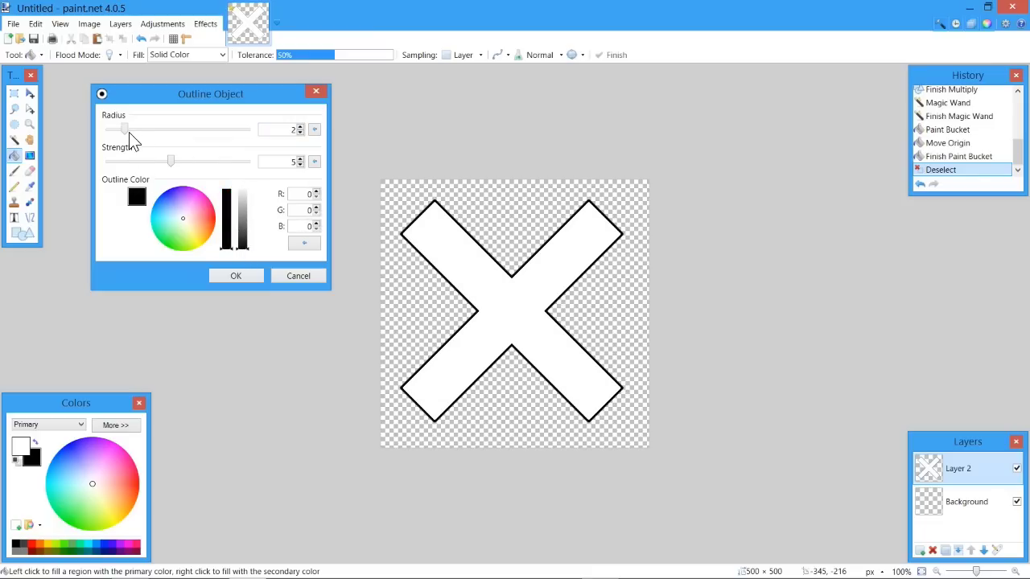
drag(126, 130, 217, 121)
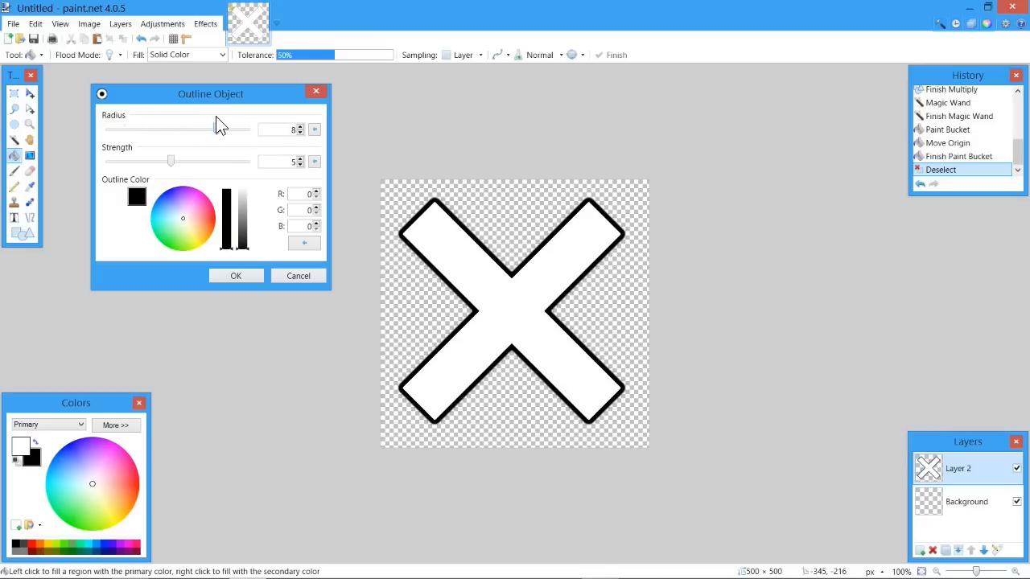
click(257, 273)
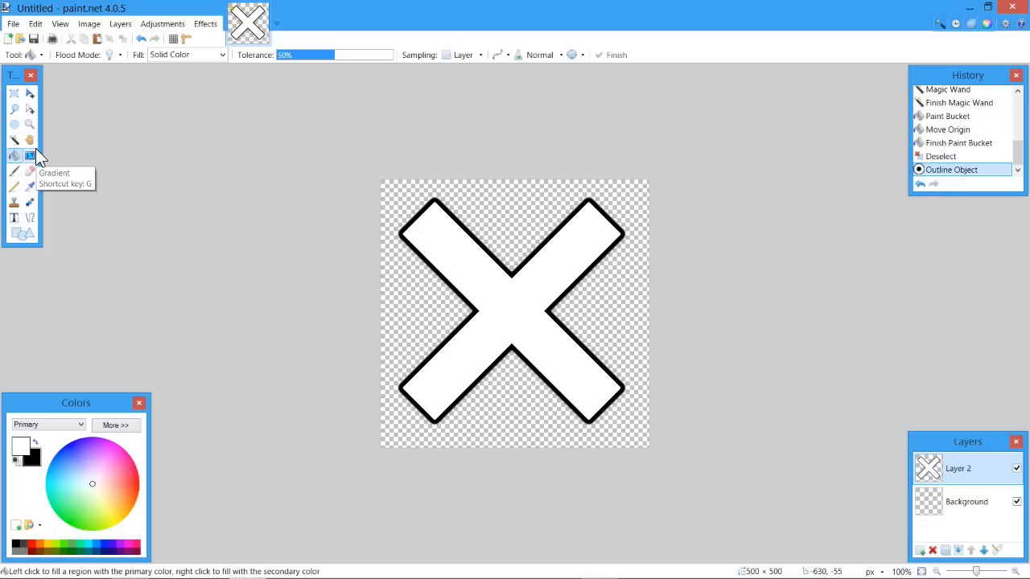
Open and cancel Outline Selection from Effects, then choose the Magic Wand
click(206, 24)
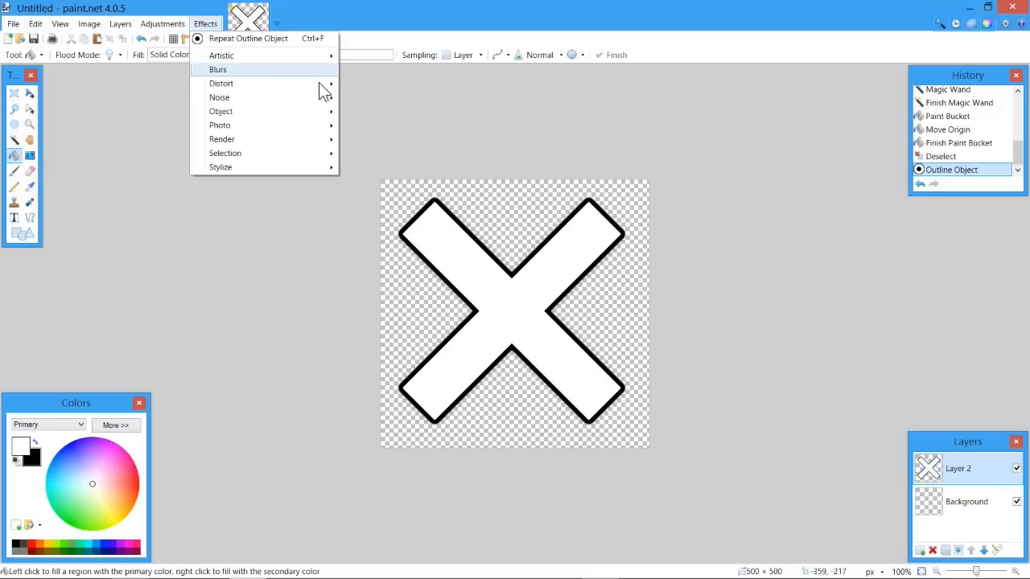
mouse_move(314, 117)
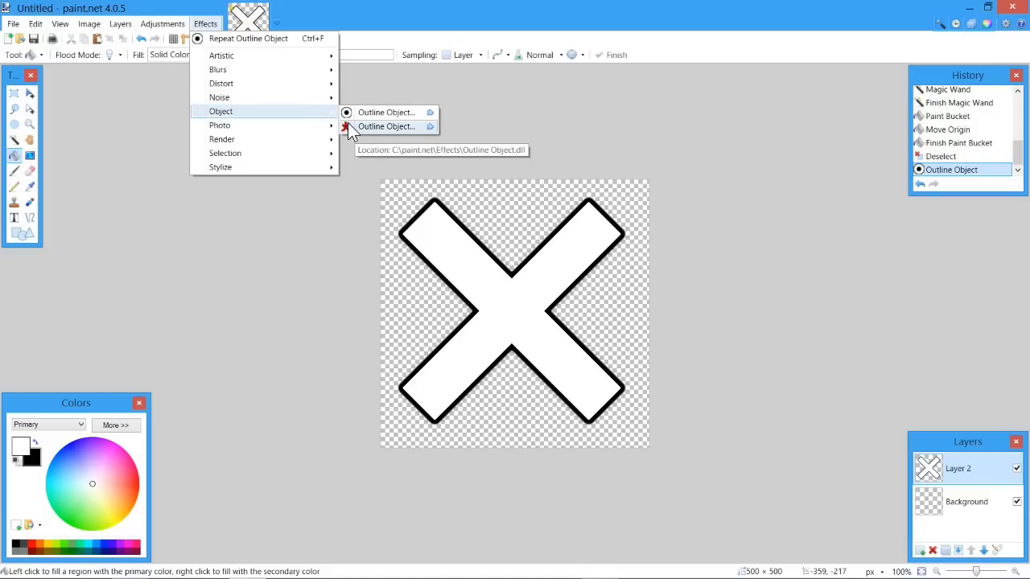
mouse_move(276, 146)
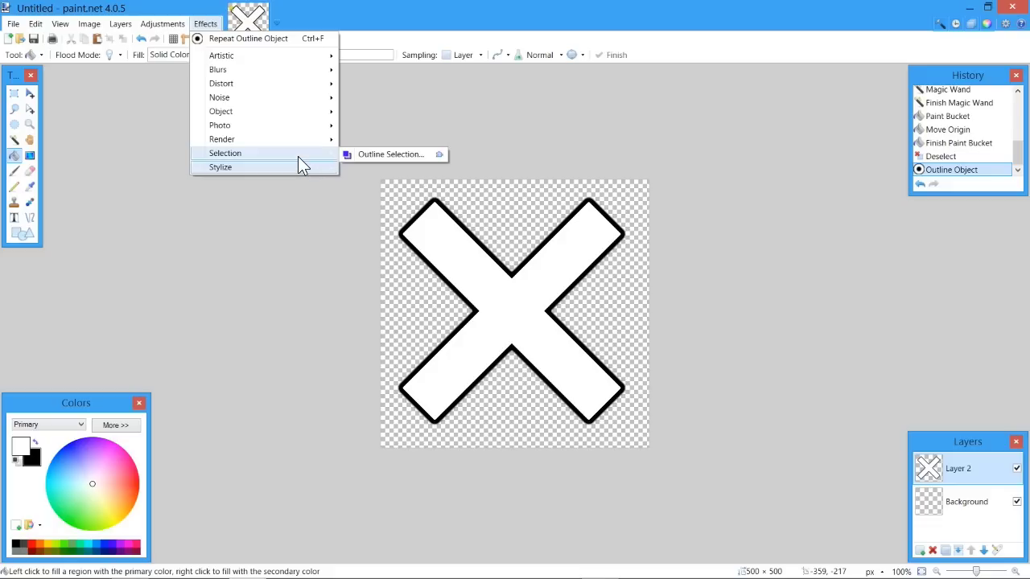
click(356, 156)
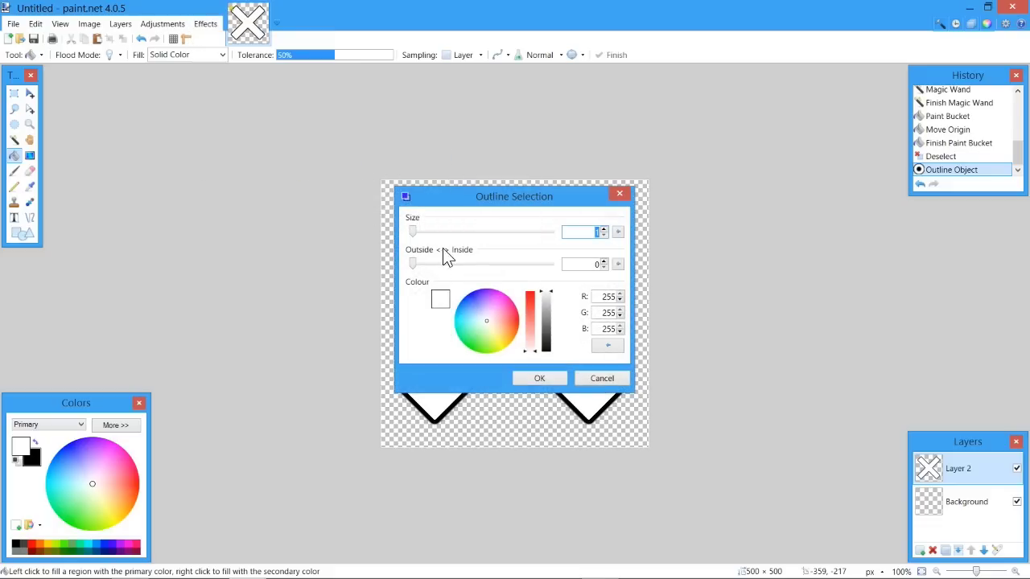
click(600, 379)
click(211, 29)
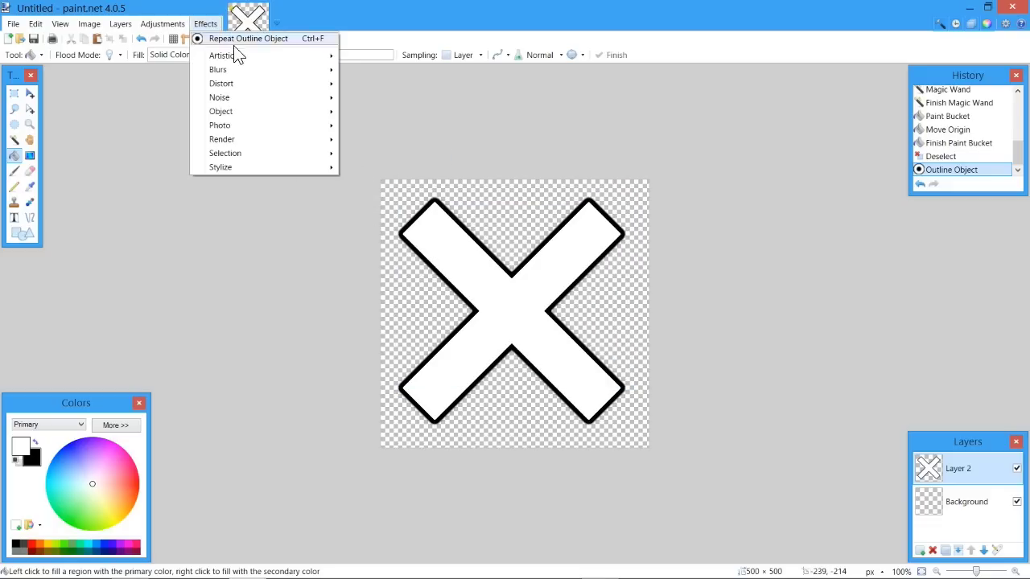
mouse_move(262, 114)
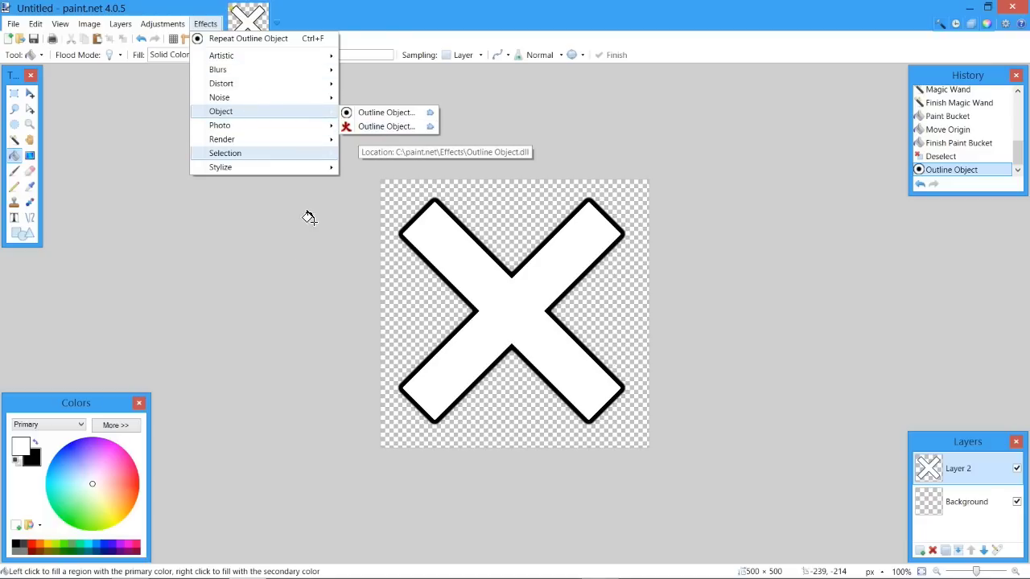
click(104, 159)
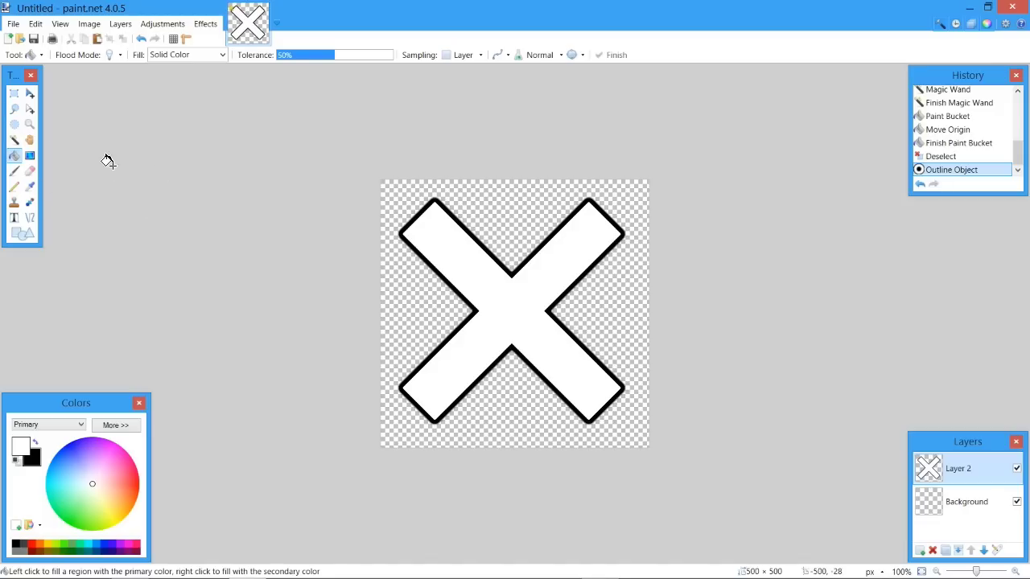
click(16, 140)
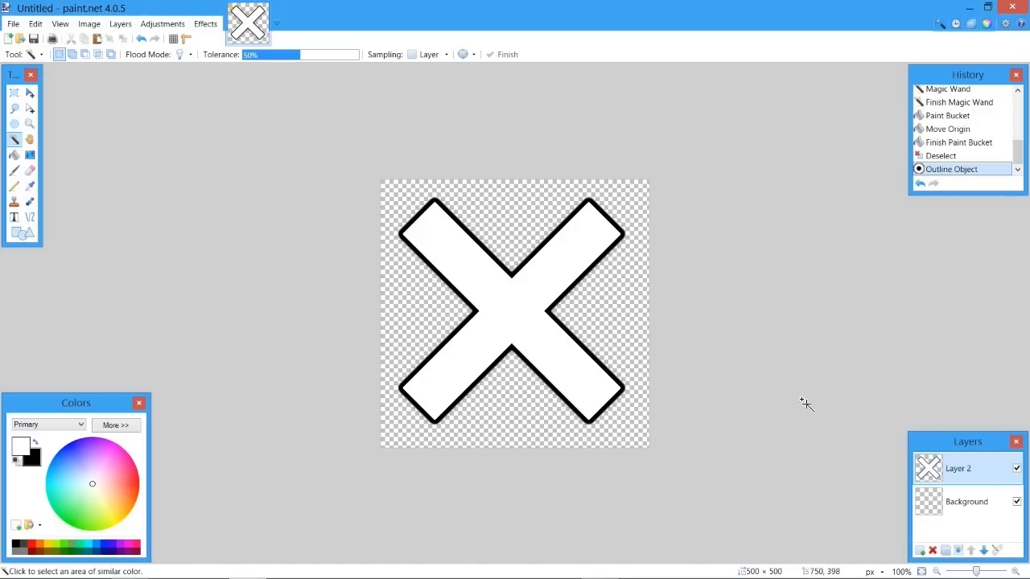
Add a new Layer 3, move it below Layer 2, and paste the outlined X into it
scroll(595, 387, down, 1)
scroll(575, 385, up, 1)
scroll(576, 384, up, 1)
scroll(576, 384, down, 1)
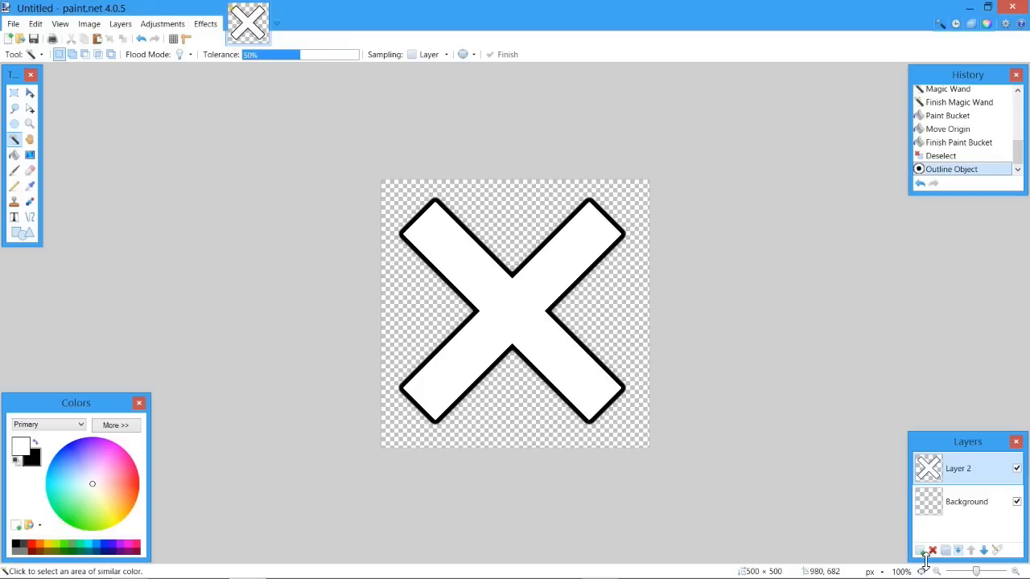
click(919, 551)
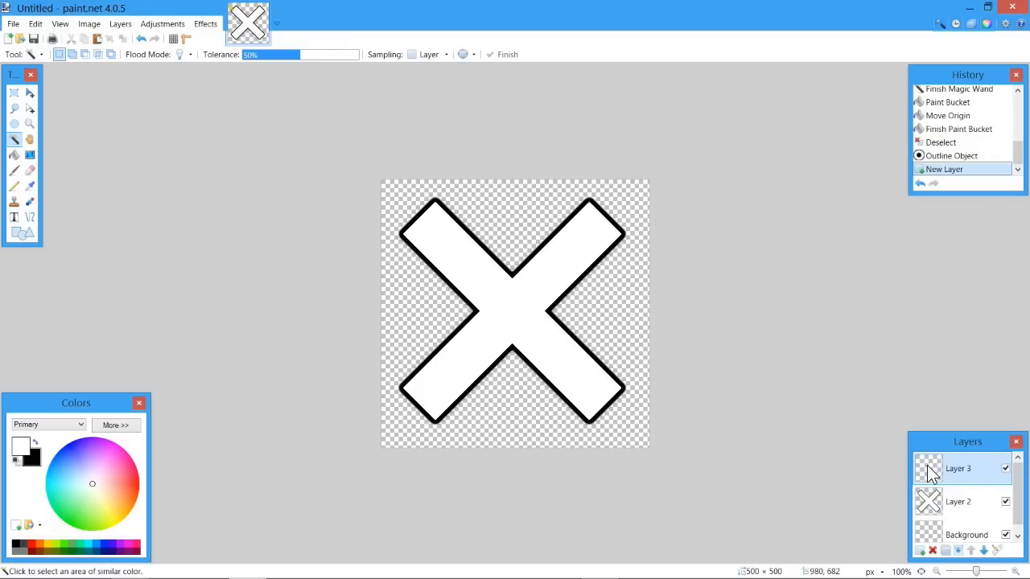
drag(932, 473, 926, 502)
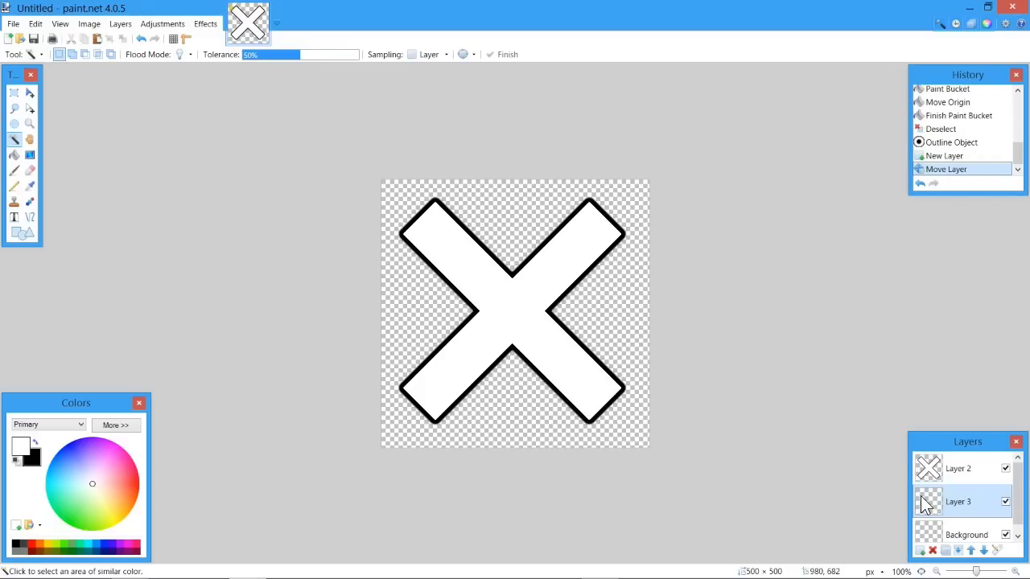
key(ctrl+v)
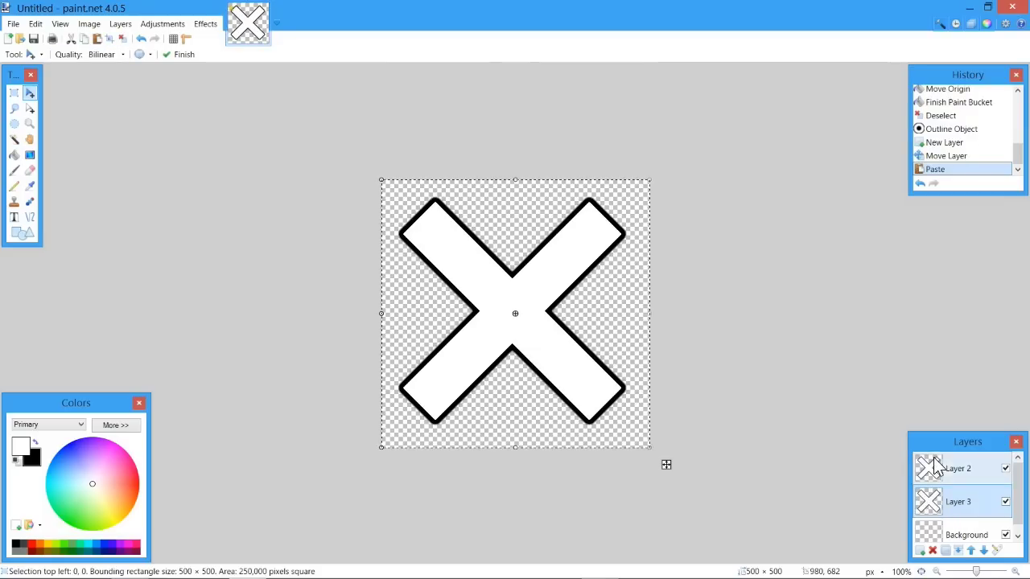
Toggle Layer 2 and Layer 3 visibility off, then make Layer 3 the active layer
click(1006, 469)
click(1006, 469)
click(1006, 469)
click(1006, 503)
click(1006, 495)
click(1005, 494)
click(989, 499)
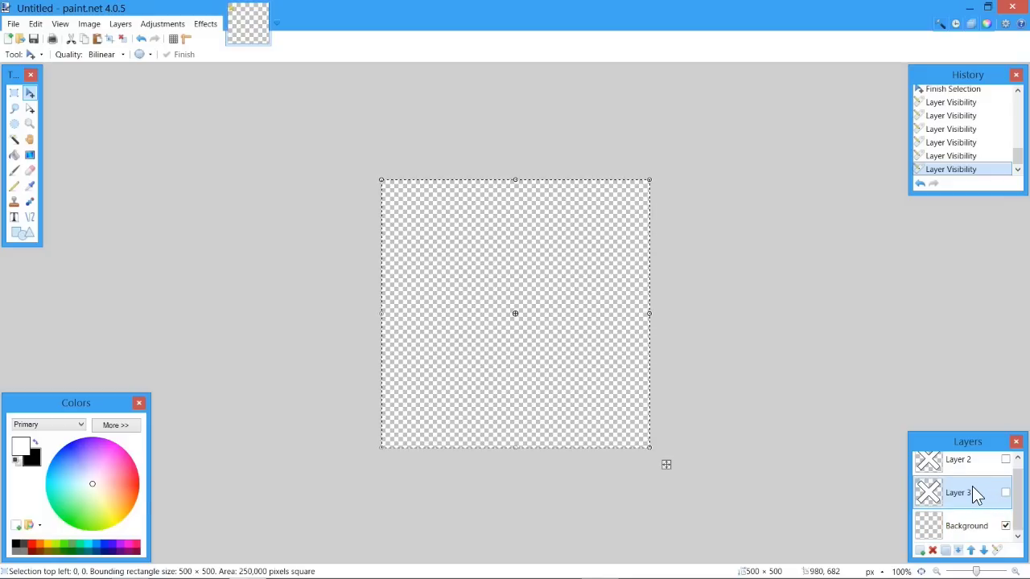
Leave Layer 2 hidden and Layer 3 shown, then make the Background layer active
scroll(973, 487, up, 1)
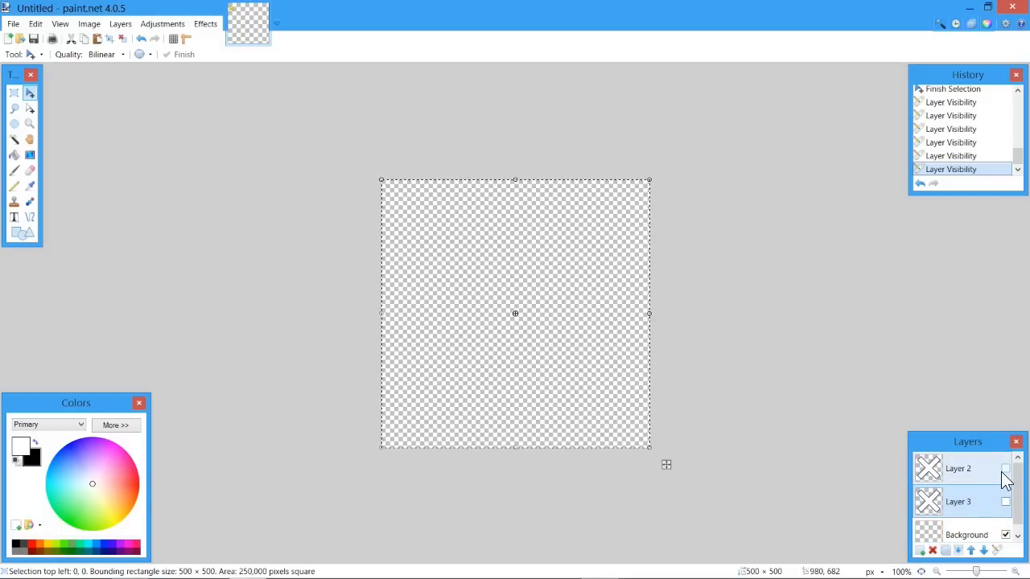
click(1006, 469)
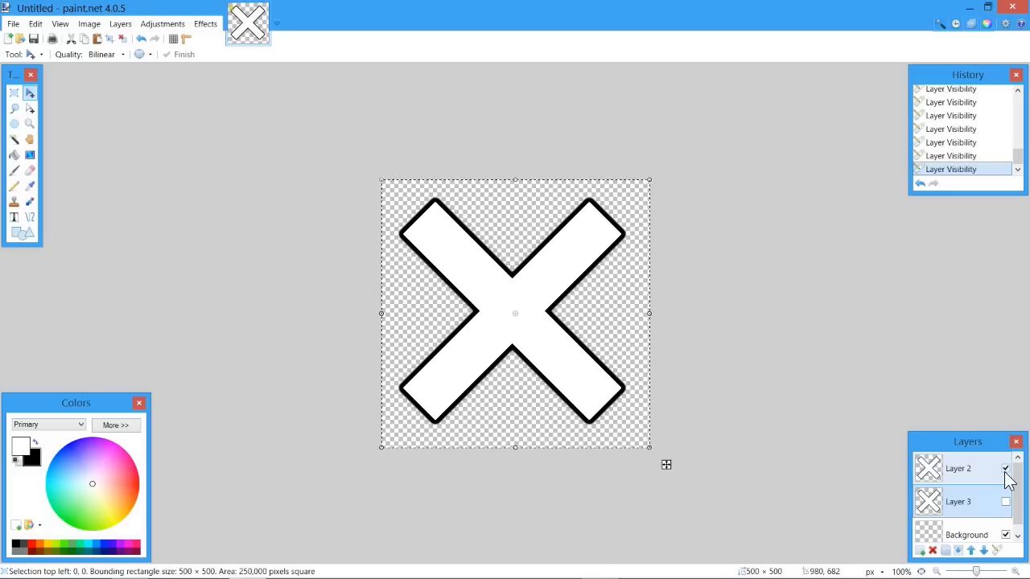
click(1006, 469)
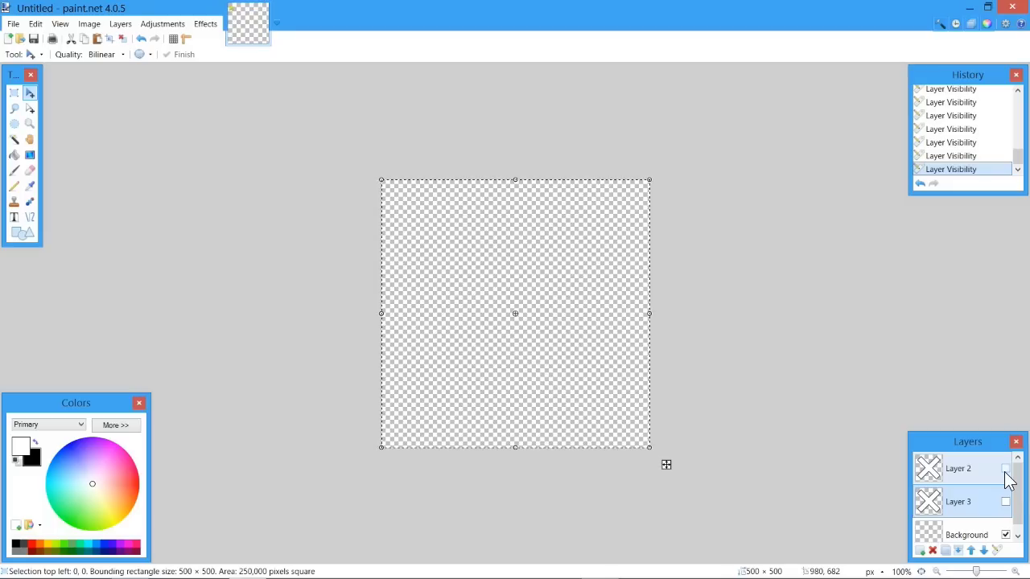
click(1005, 502)
click(1005, 502)
click(1006, 493)
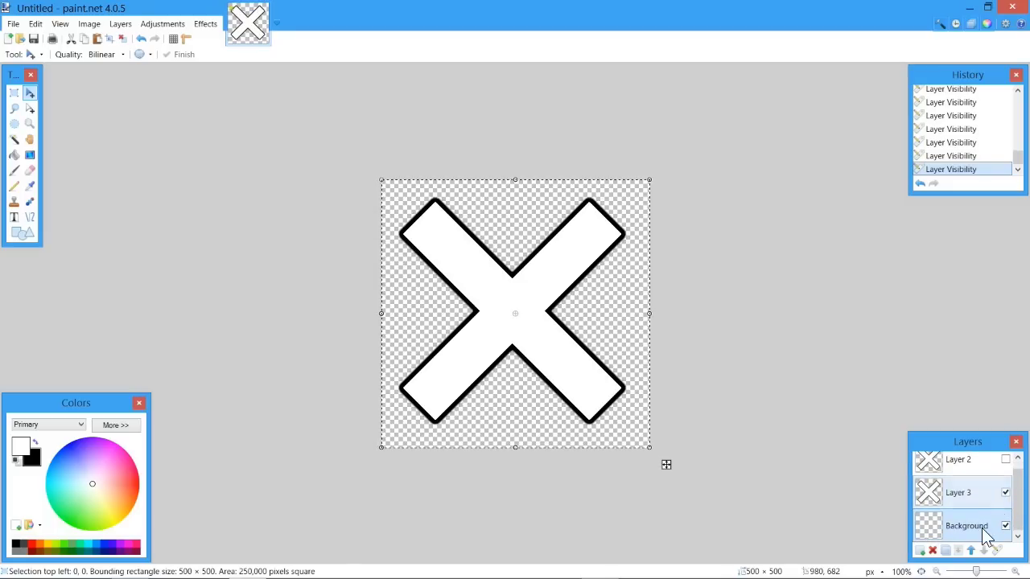
click(986, 531)
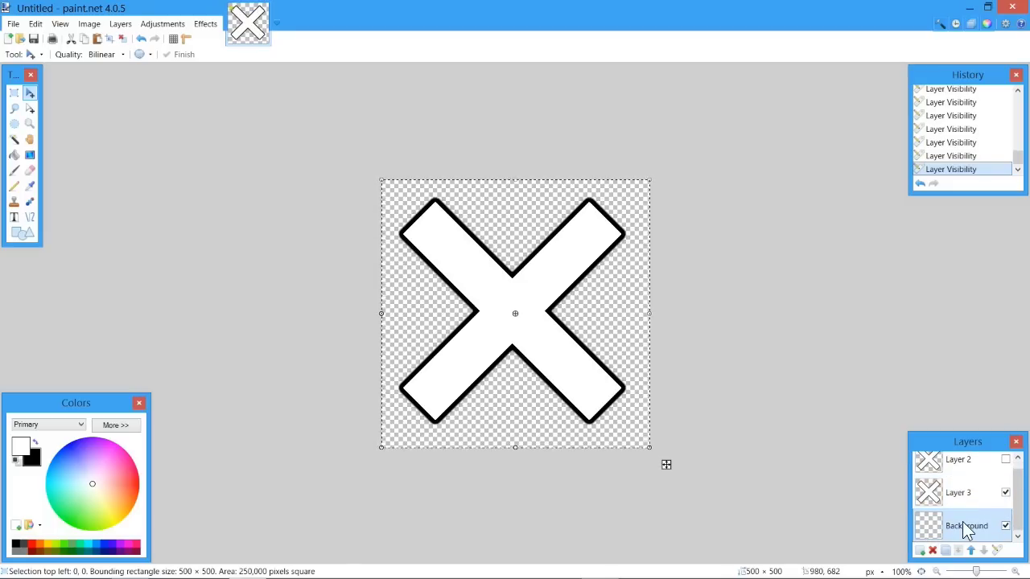
Try the Magic Wand on the Background canvas, then reactivate Layer 3
click(15, 138)
click(499, 284)
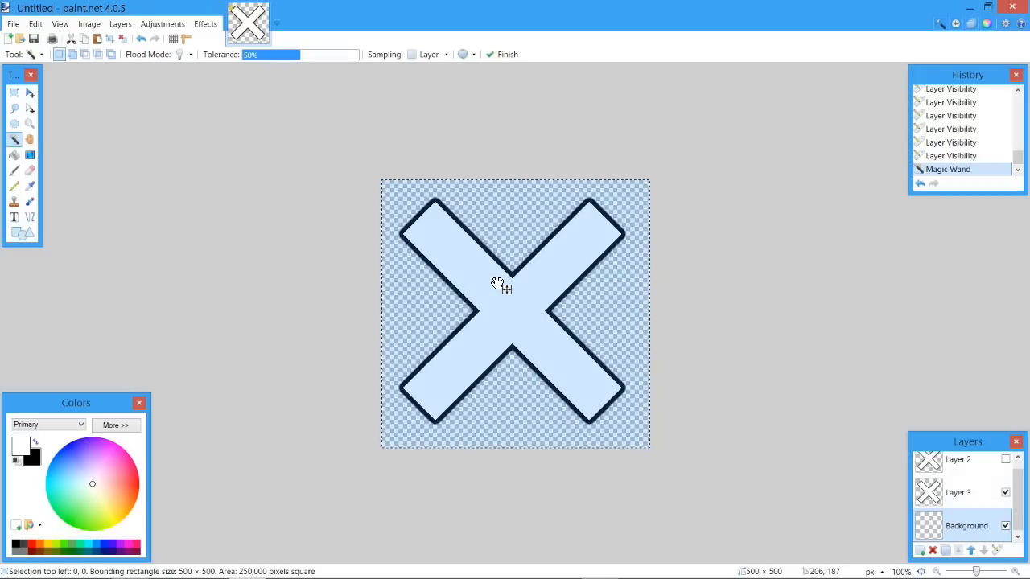
drag(499, 284, 519, 310)
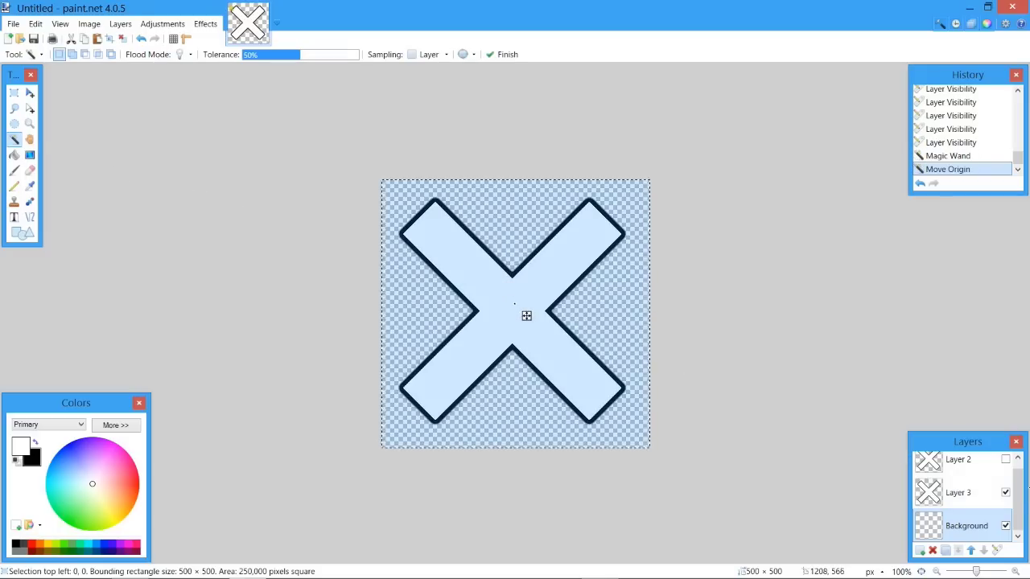
click(966, 494)
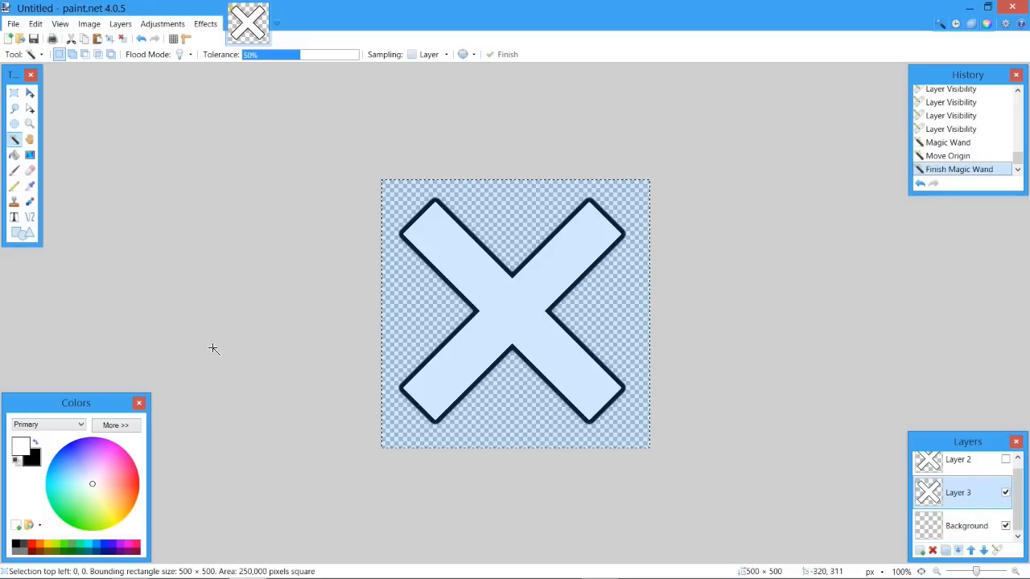
Magic Wand the inside of the X on Layer 3 and fill it solid black
click(497, 303)
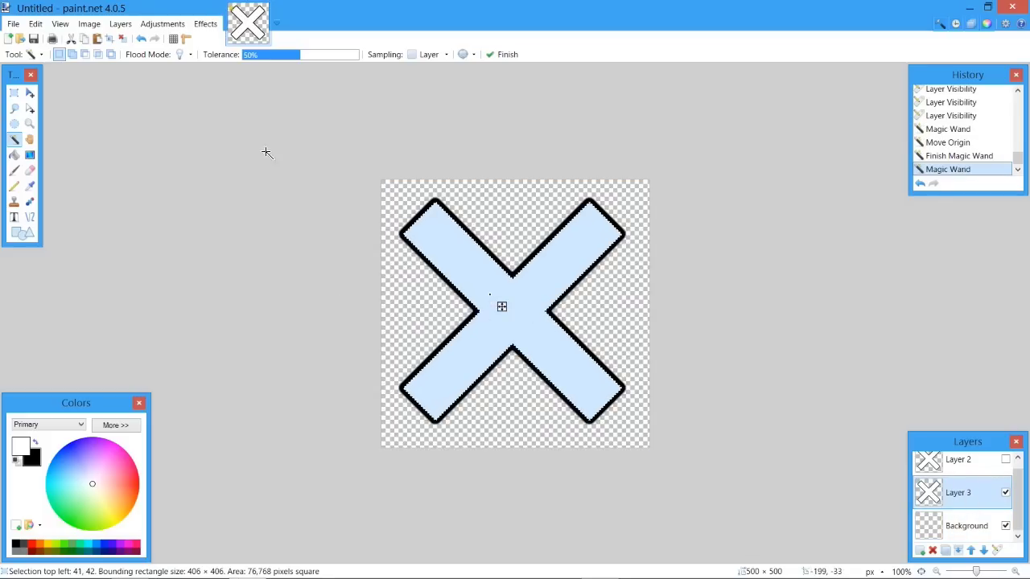
click(14, 155)
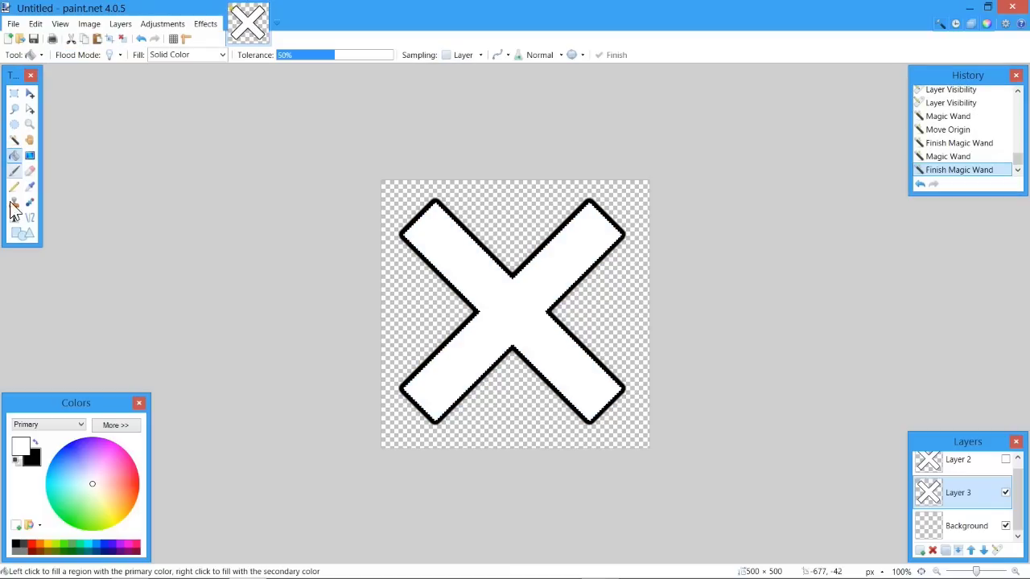
click(35, 445)
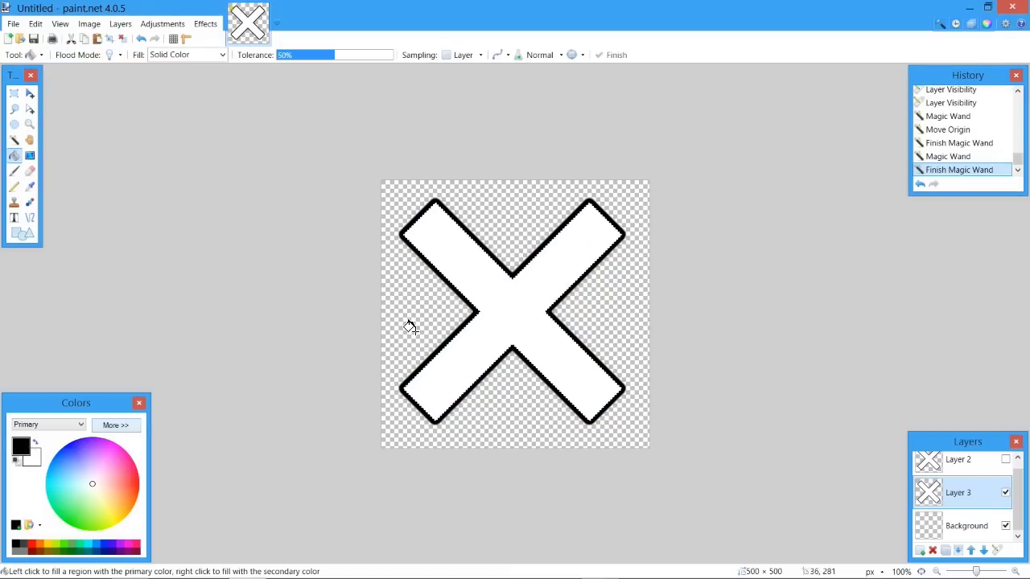
click(486, 307)
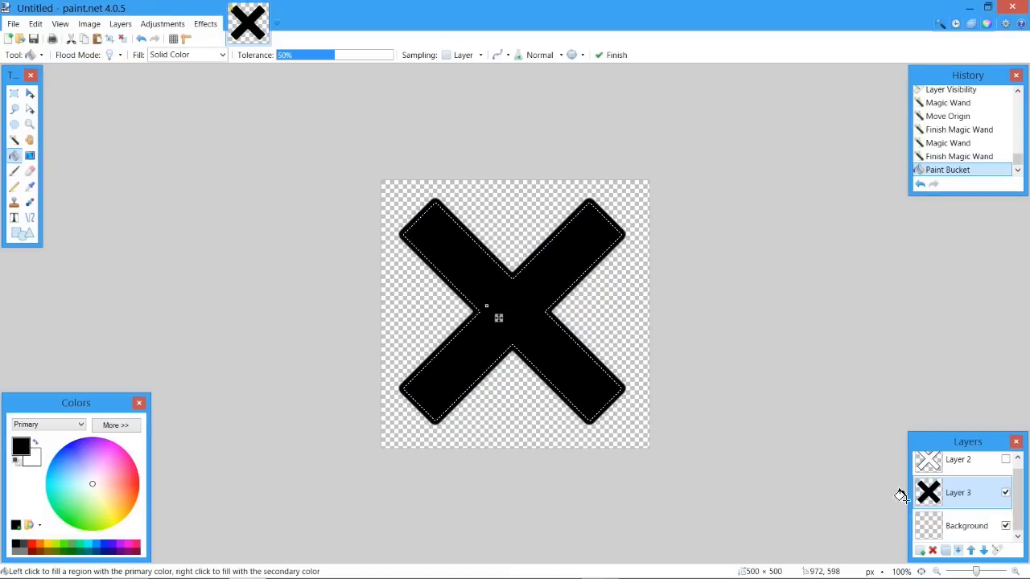
Show Layer 2, deselect, and apply a Gaussian Blur of radius 44 to the black X
click(1005, 460)
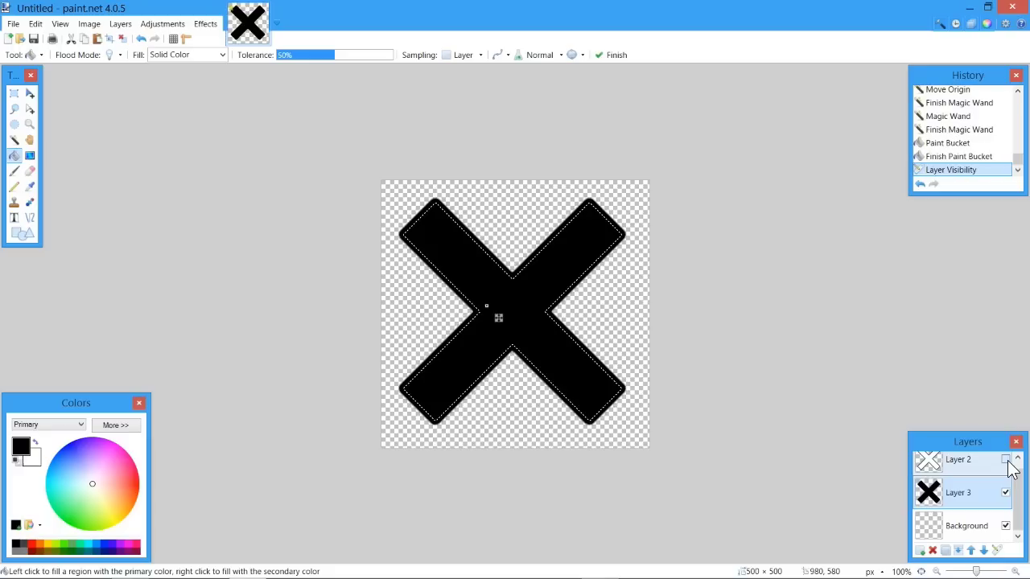
click(123, 41)
click(206, 23)
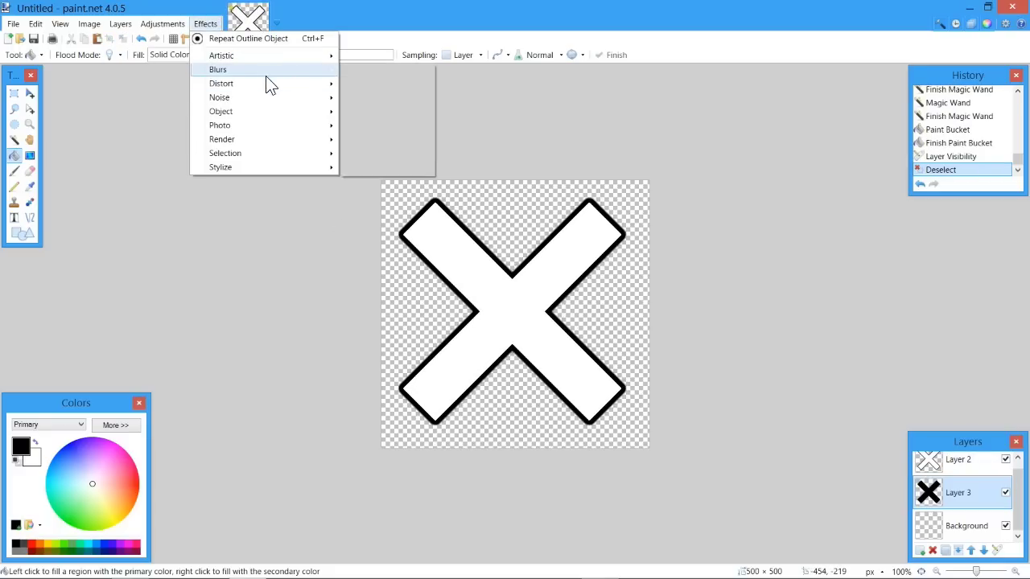
mouse_move(272, 74)
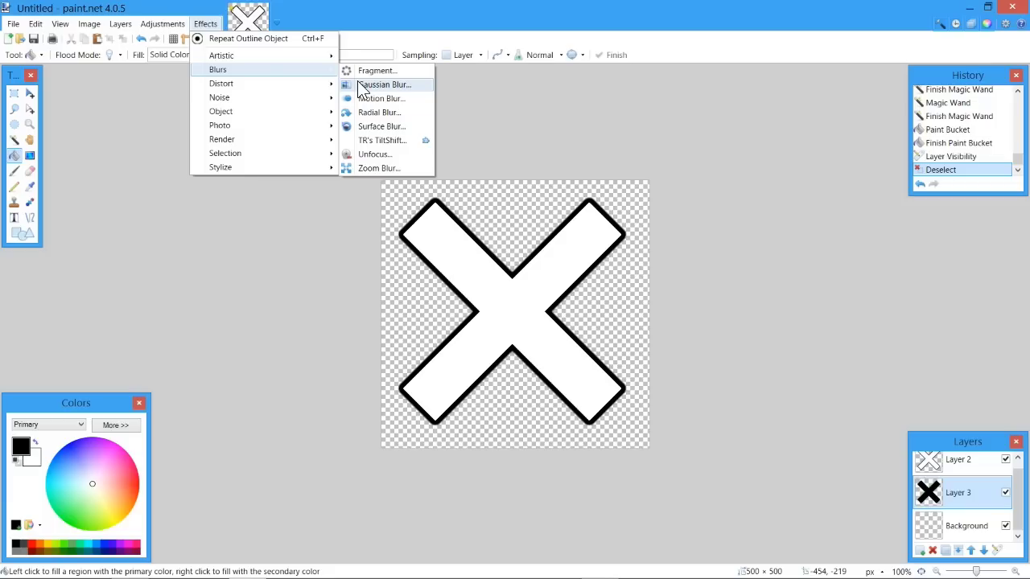
click(378, 84)
drag(443, 260, 160, 163)
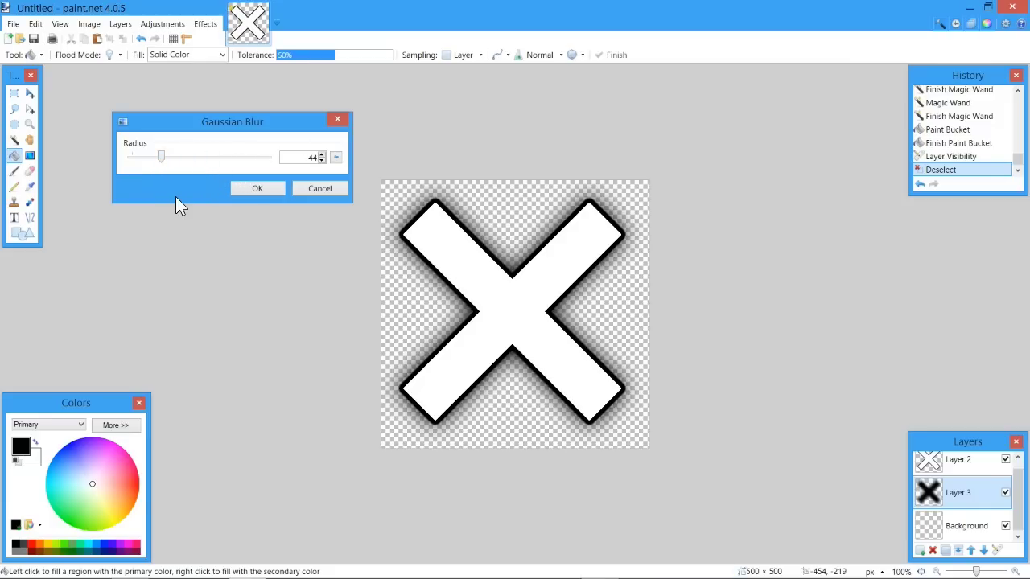
click(251, 190)
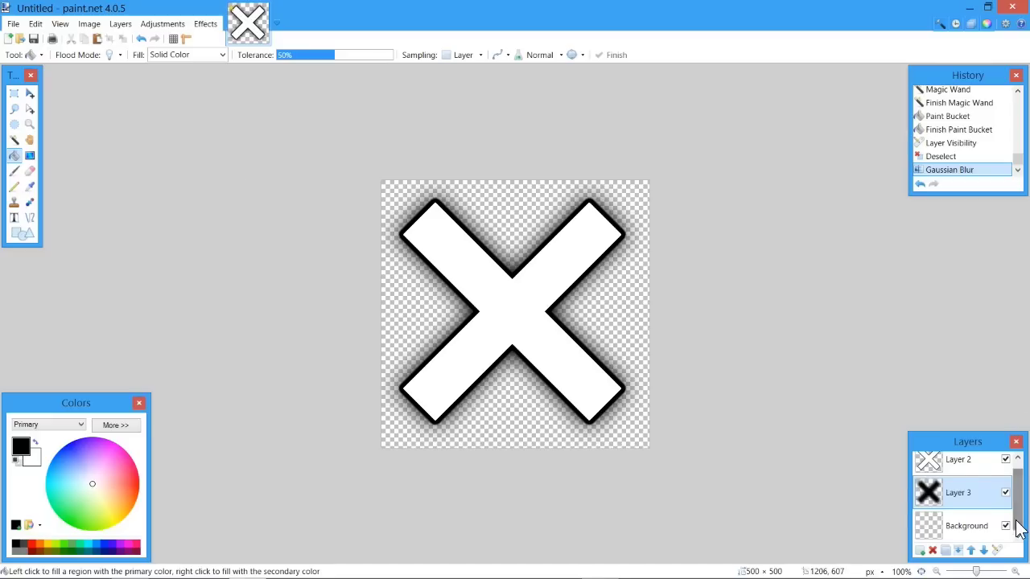
Add a new Layer 4 and move it to the top of the layer stack
scroll(1006, 523, up, 1)
click(920, 551)
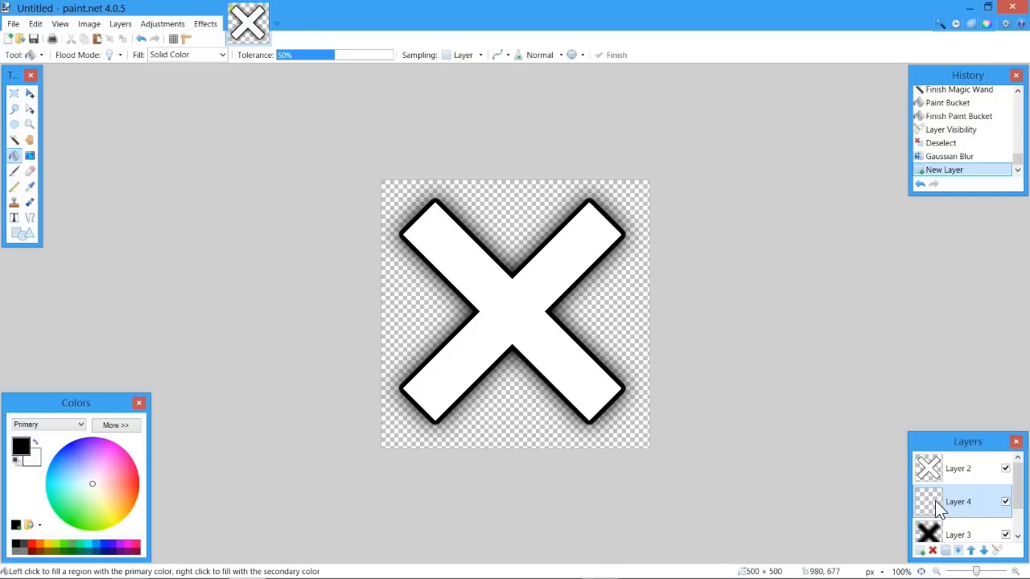
drag(938, 507, 944, 452)
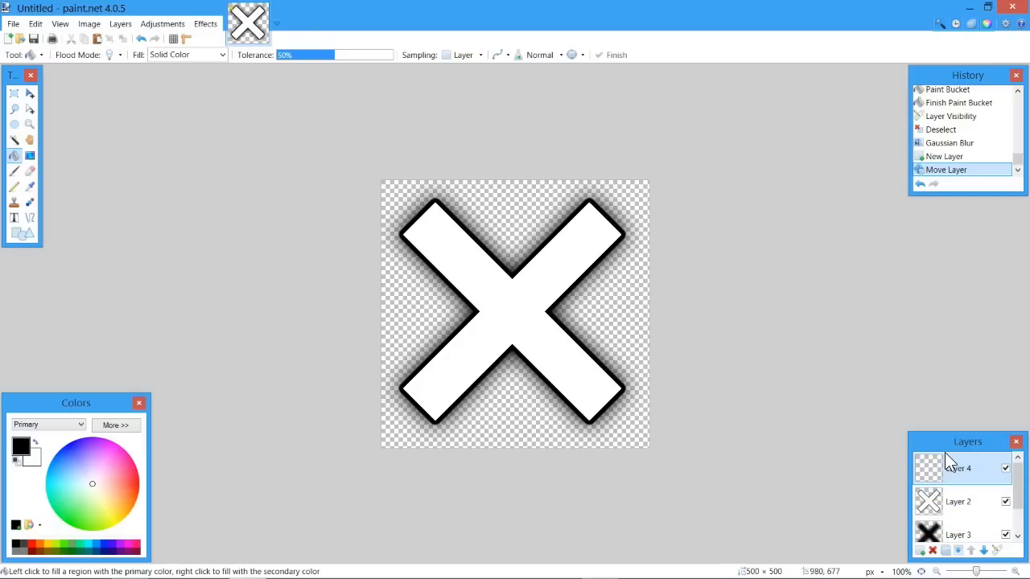
Set the Text tool to NeverSayDie font at size 144 and place the cursor on the X
click(14, 139)
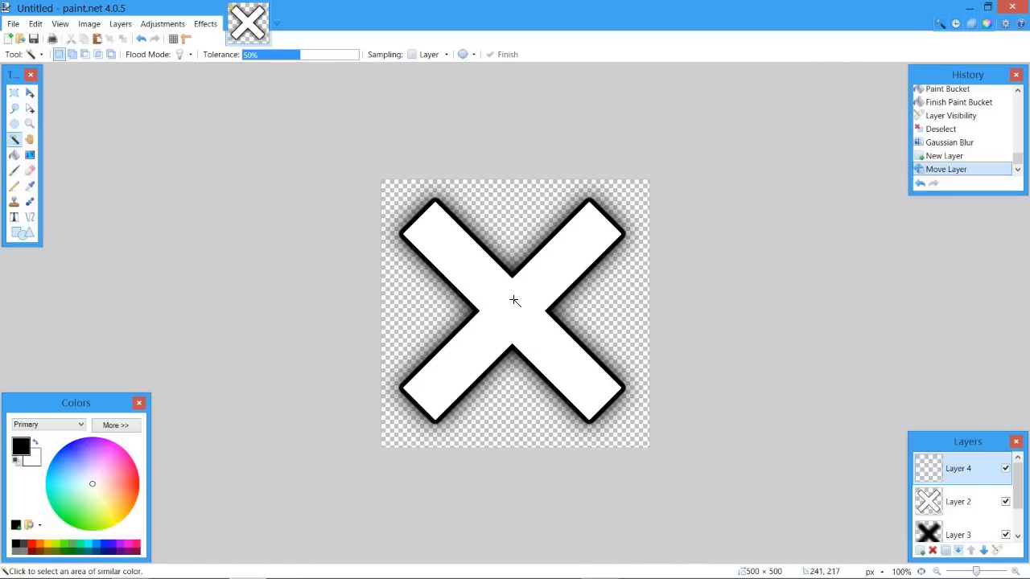
click(14, 219)
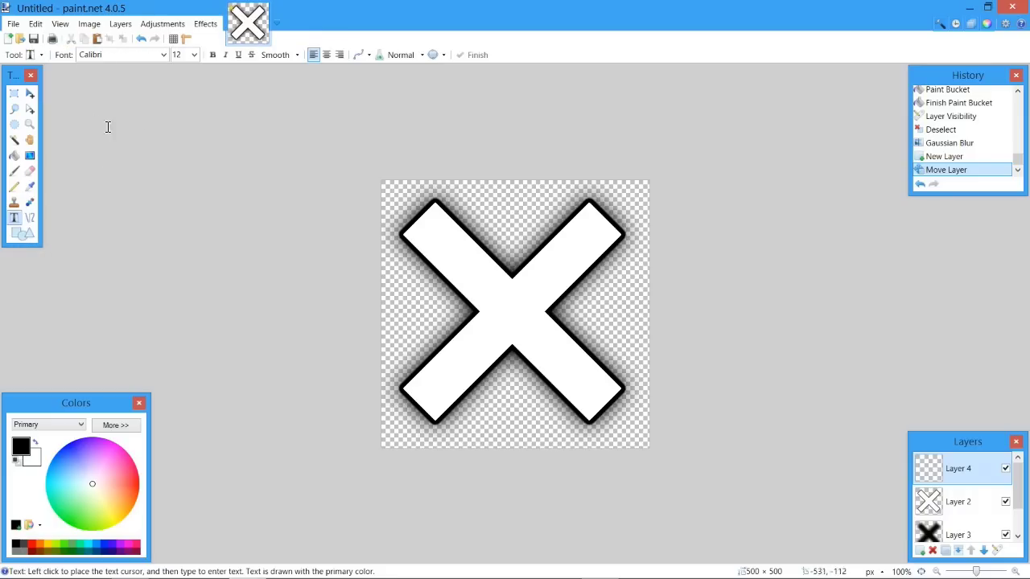
click(164, 54)
drag(264, 190, 262, 379)
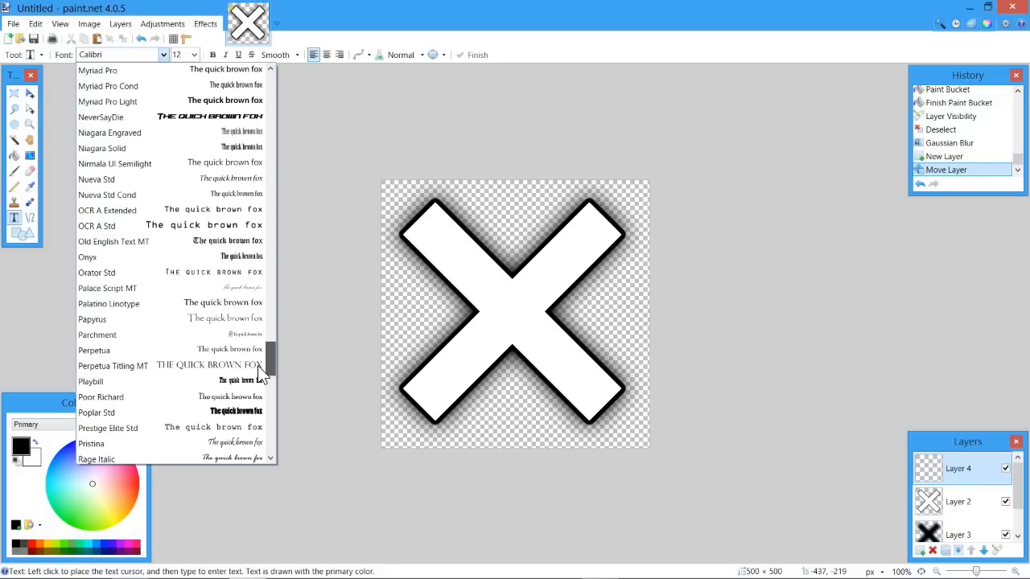
click(187, 116)
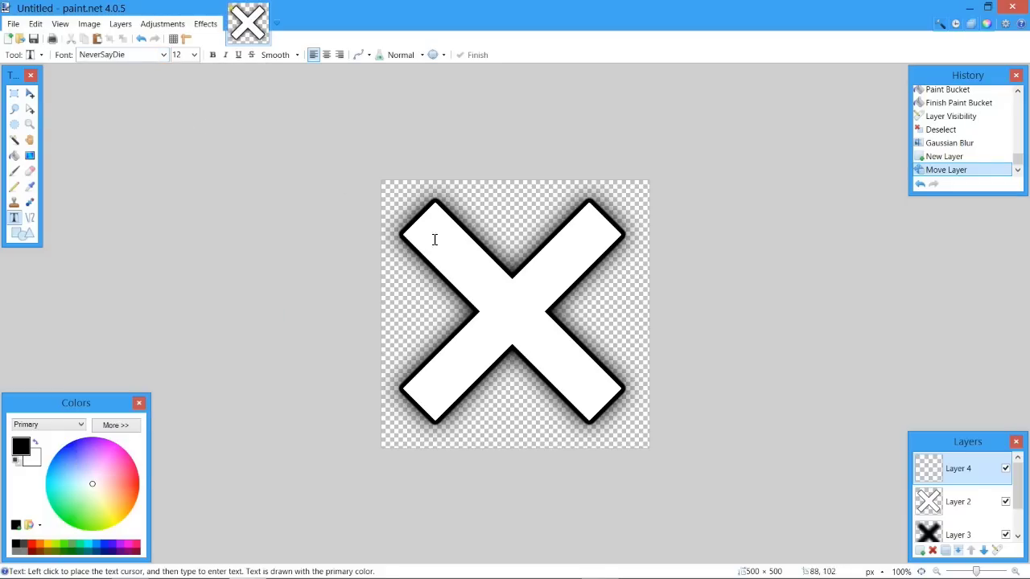
click(425, 315)
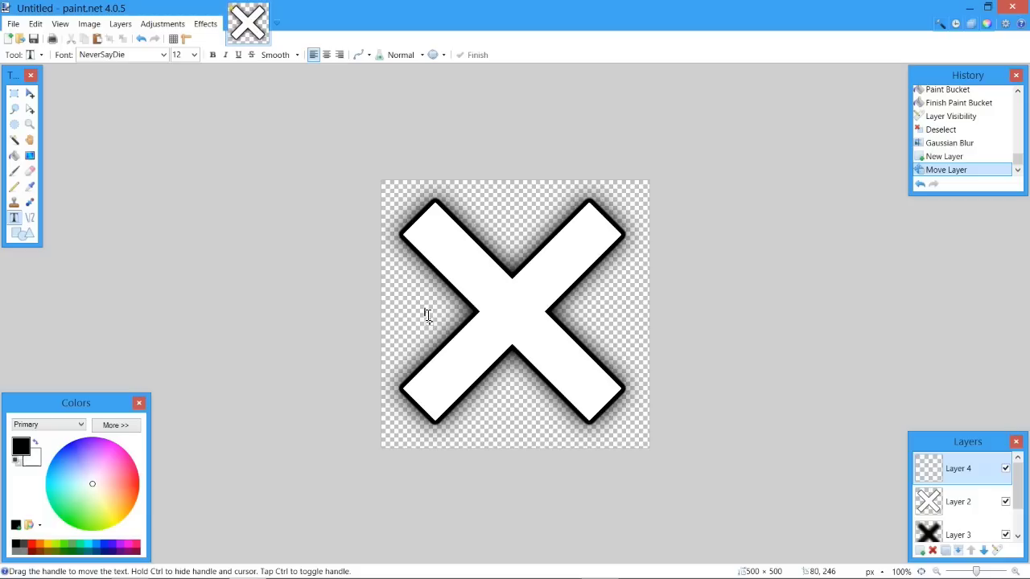
click(194, 54)
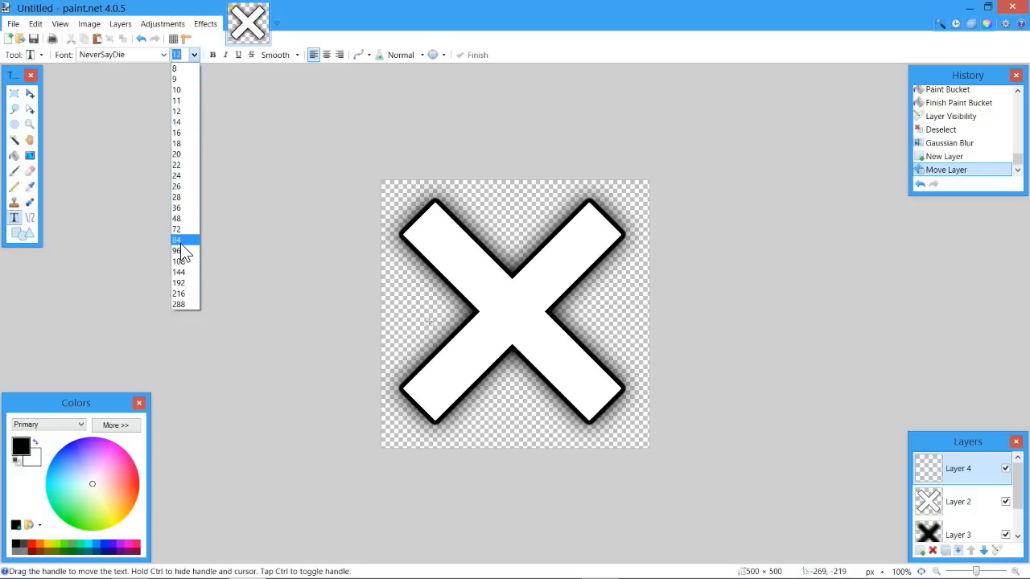
click(180, 262)
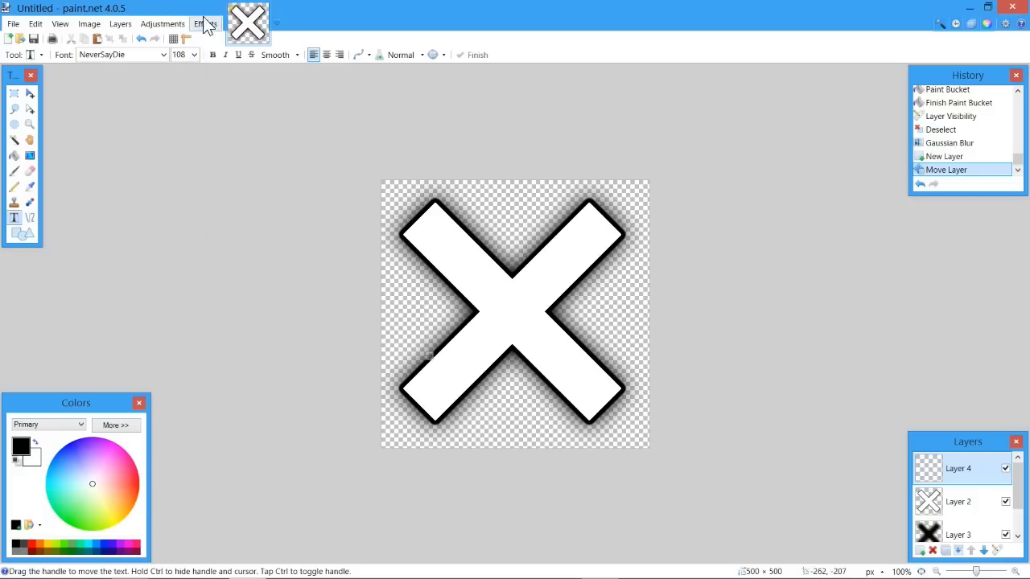
click(194, 55)
click(180, 273)
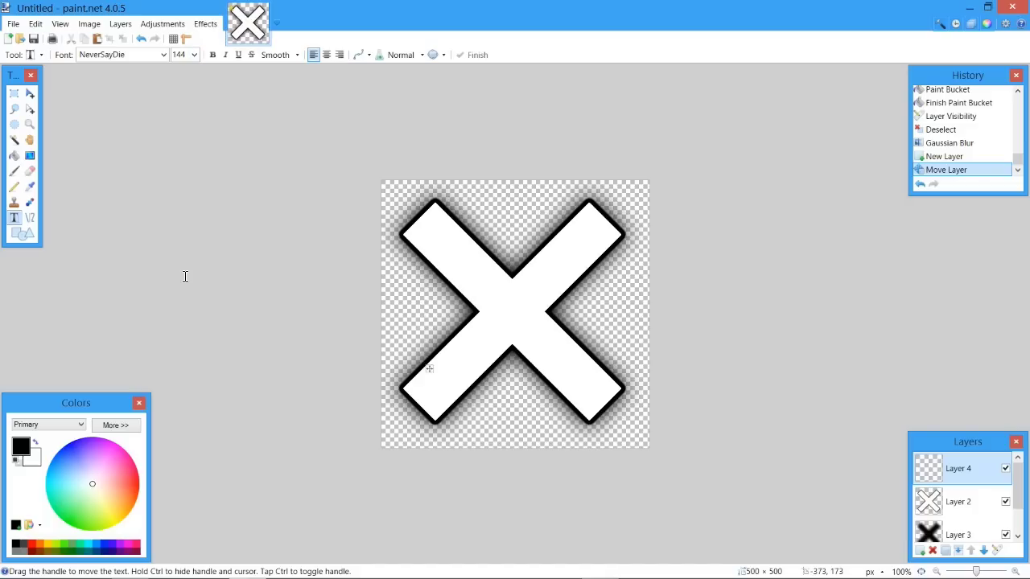
Type and erase trial letters (CG, 2D, AI), finally typing CS over the X
text(CG)
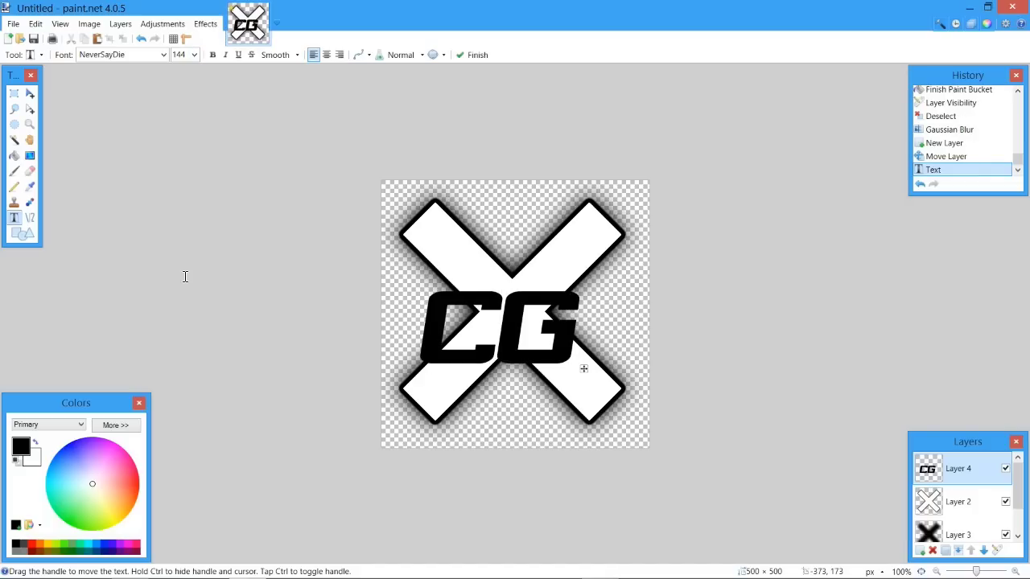
key(BackSpace)
key(BackSpace)
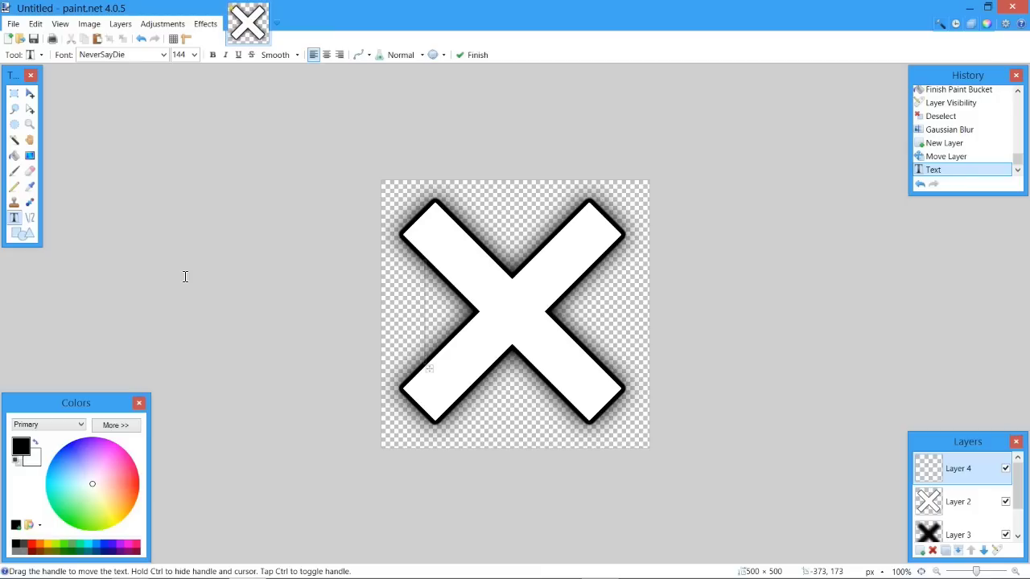
text(CG)
key(BackSpace)
key(BackSpace)
text(2D)
key(BackSpace)
key(BackSpace)
text(2D)
key(BackSpace)
key(BackSpace)
text(CG)
key(BackSpace)
key(BackSpace)
text(AI)
key(BackSpace)
key(BackSpace)
text(A)
key(BackSpace)
text(2D)
key(BackSpace)
key(BackSpace)
text(C)
key(BackSpace)
text(CS)
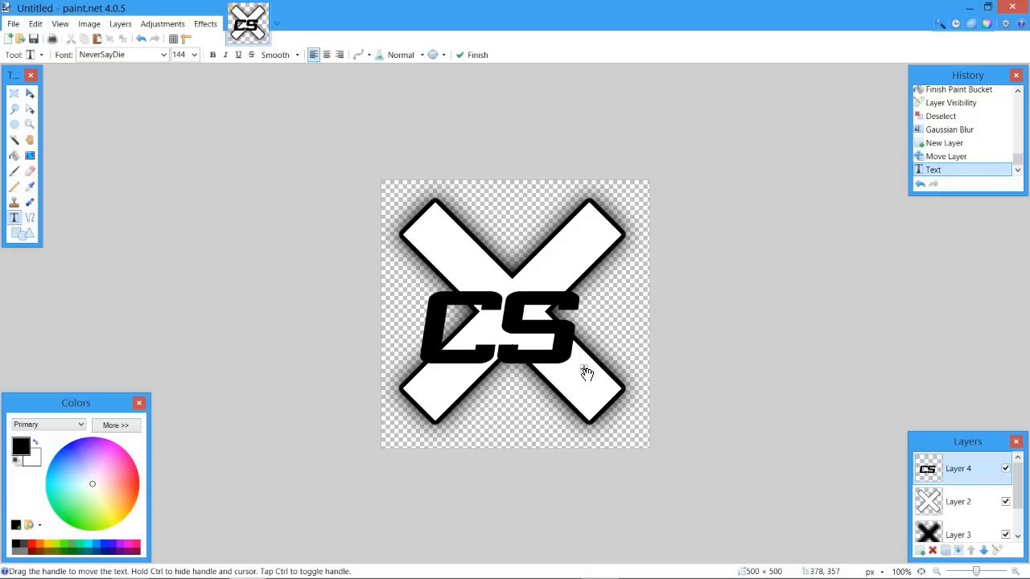
Nudge the CS text and set its size to 160 after trying 216 and 192
mouse_move(587, 368)
mouse_down()
mouse_move(603, 365)
mouse_move(594, 358)
mouse_up()
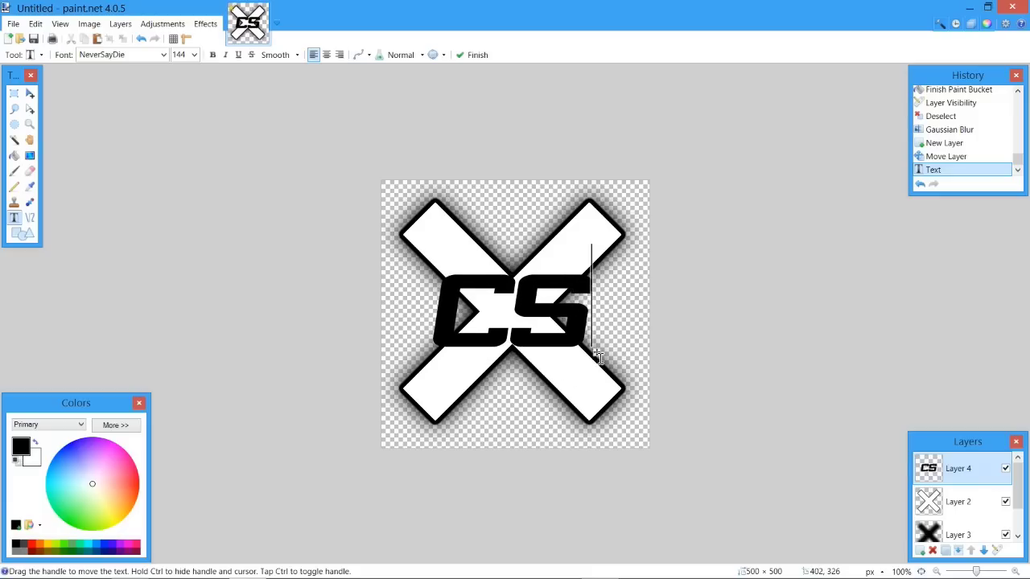
click(193, 55)
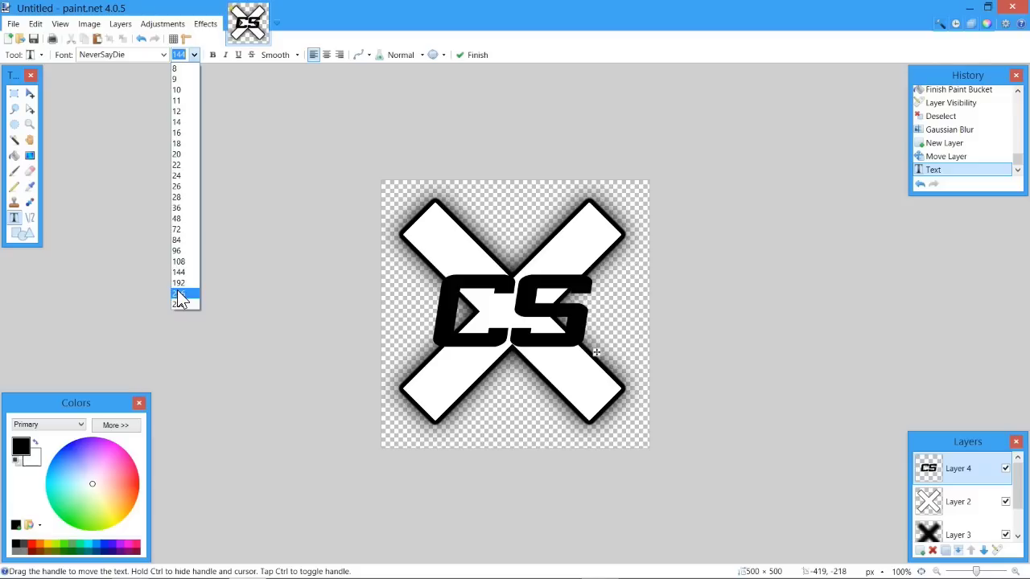
click(179, 293)
click(193, 55)
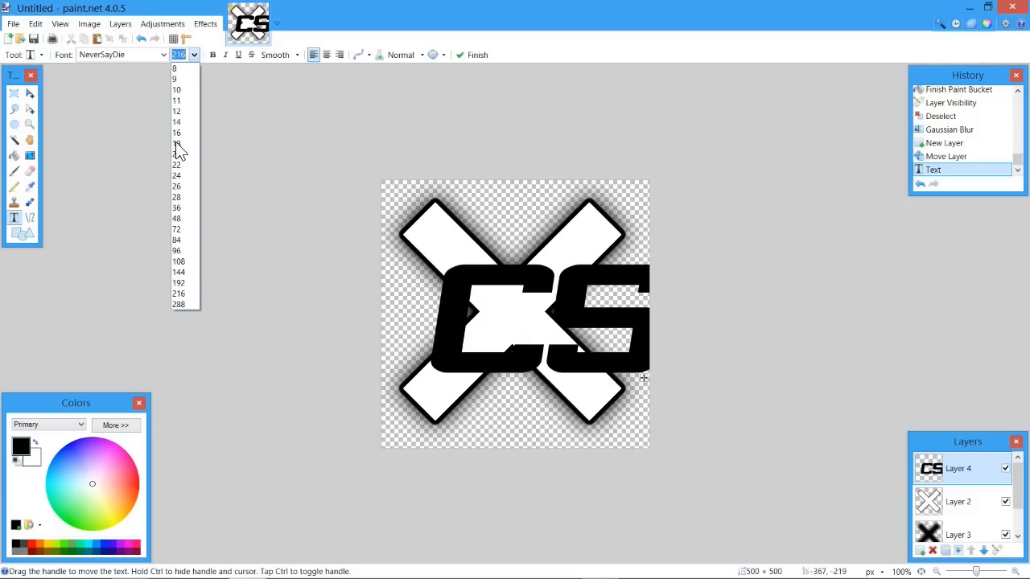
click(180, 284)
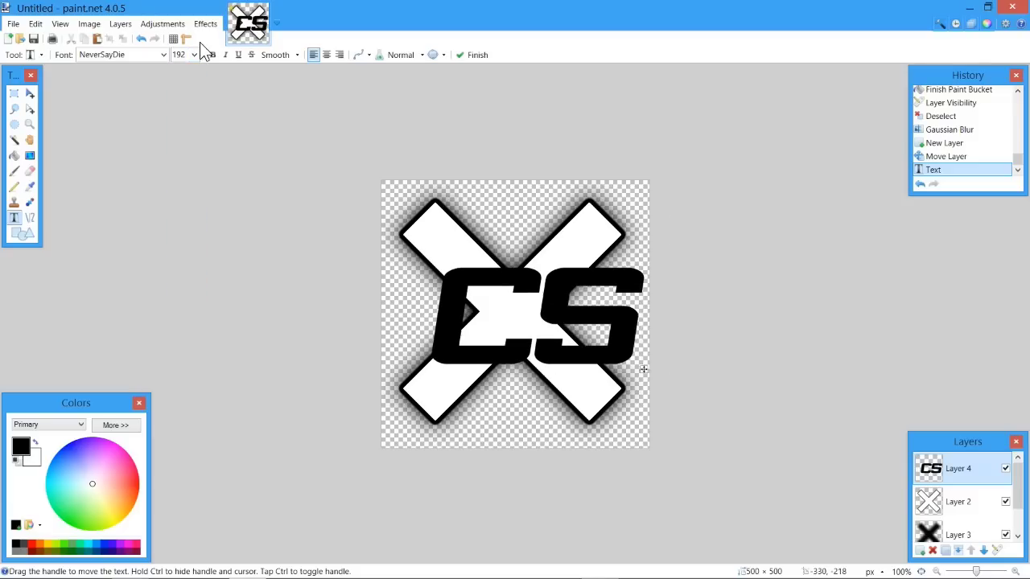
click(182, 55)
text(160)
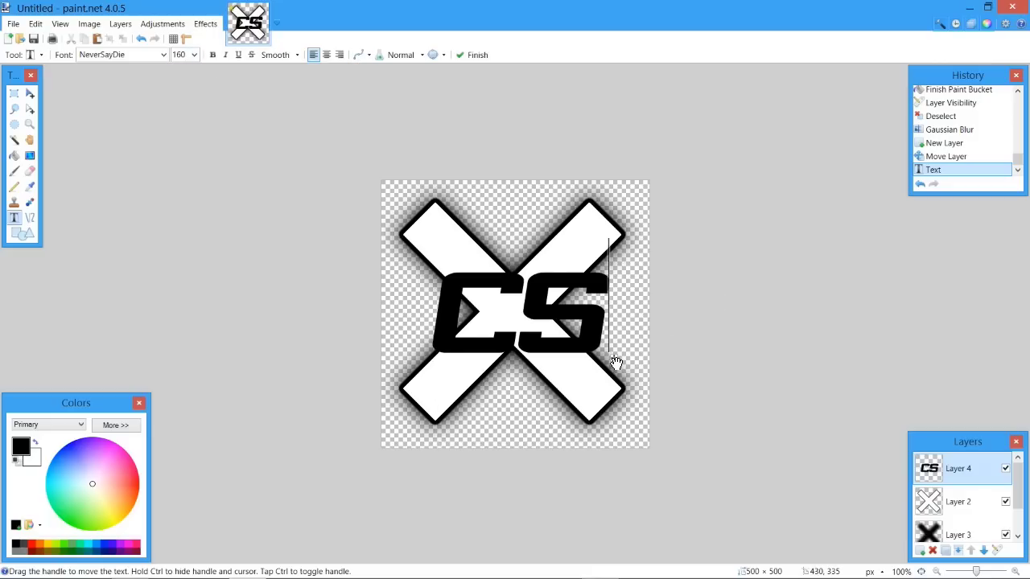
Reposition the text over the X's centre and change CS to CG
drag(616, 363, 605, 374)
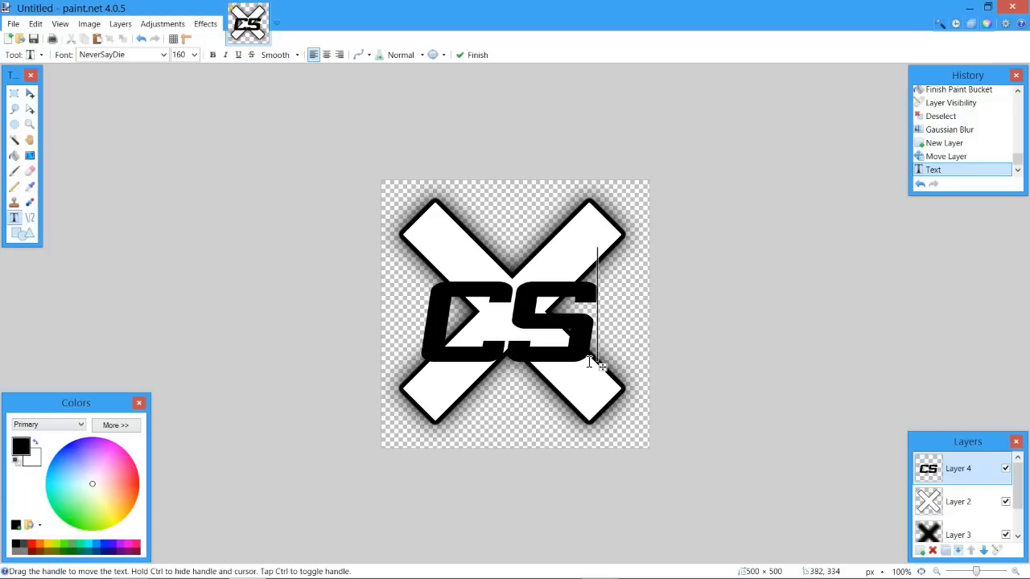
key(BackSpace)
text(G)
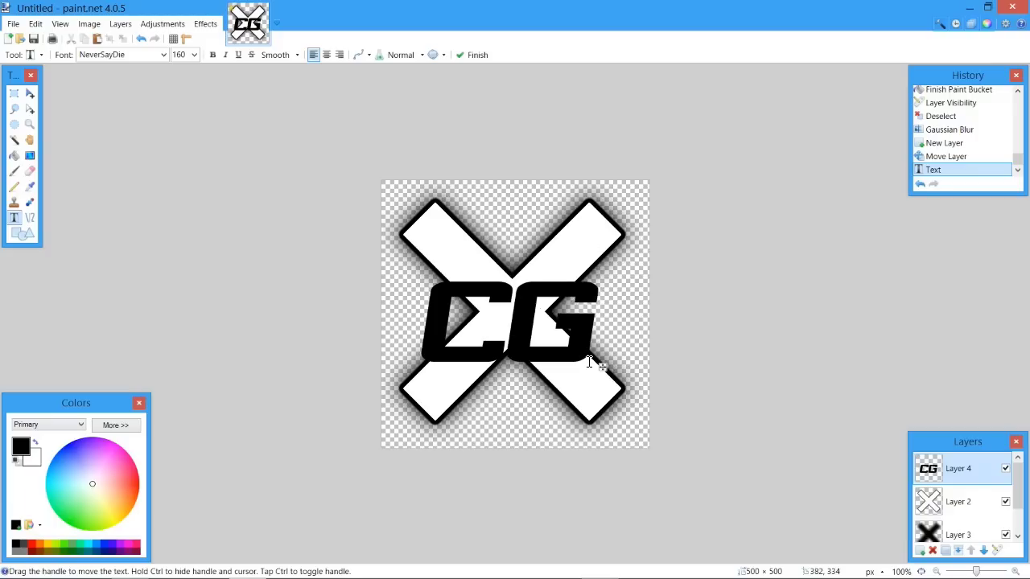
Add a new Layer 5 and paste the copied CG letters onto it
click(922, 551)
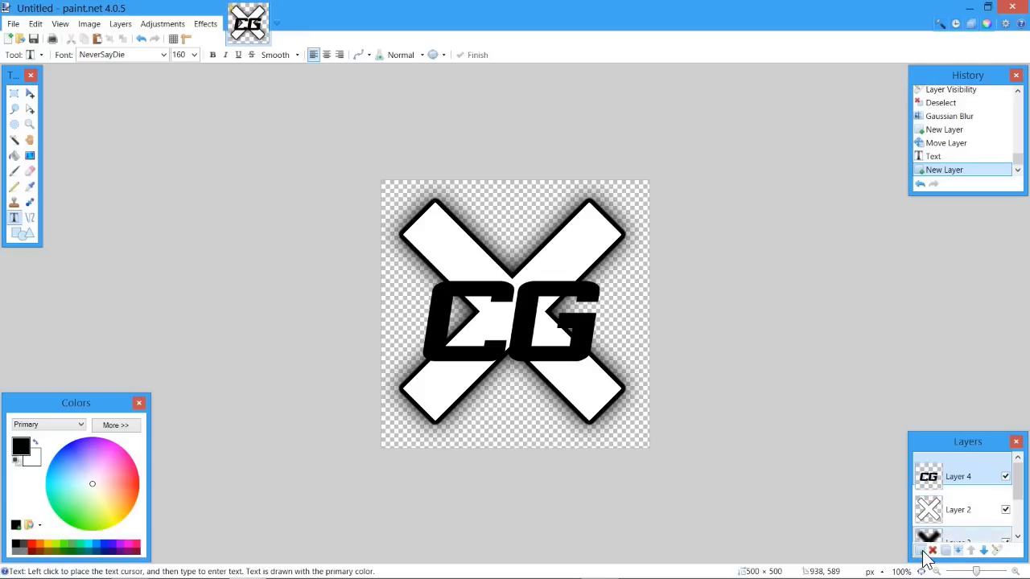
key(ctrl+v)
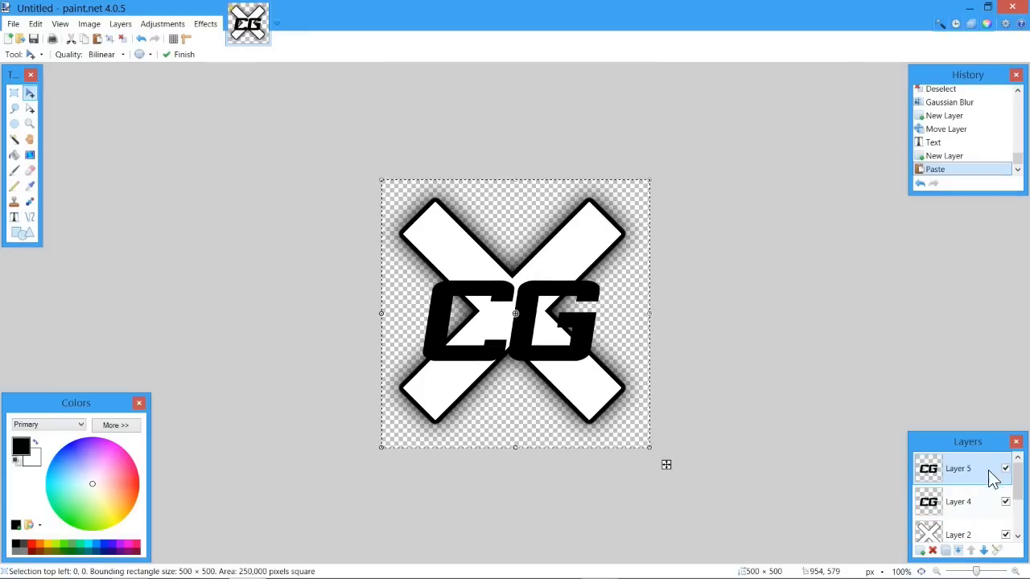
click(1006, 470)
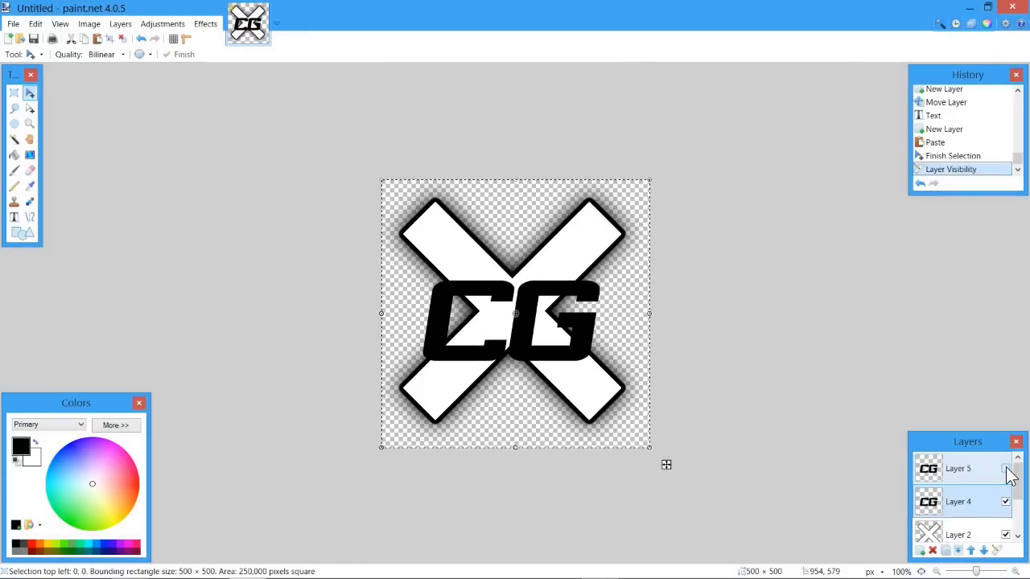
click(1006, 470)
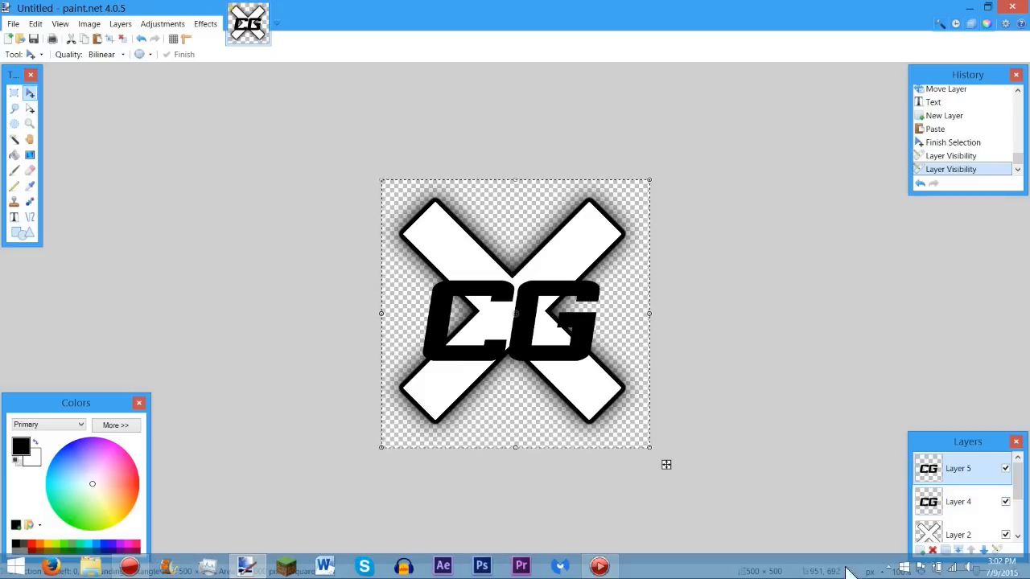
Magic Wand the C and G on Layer 5 and fill both white, then select Layer 4
click(14, 139)
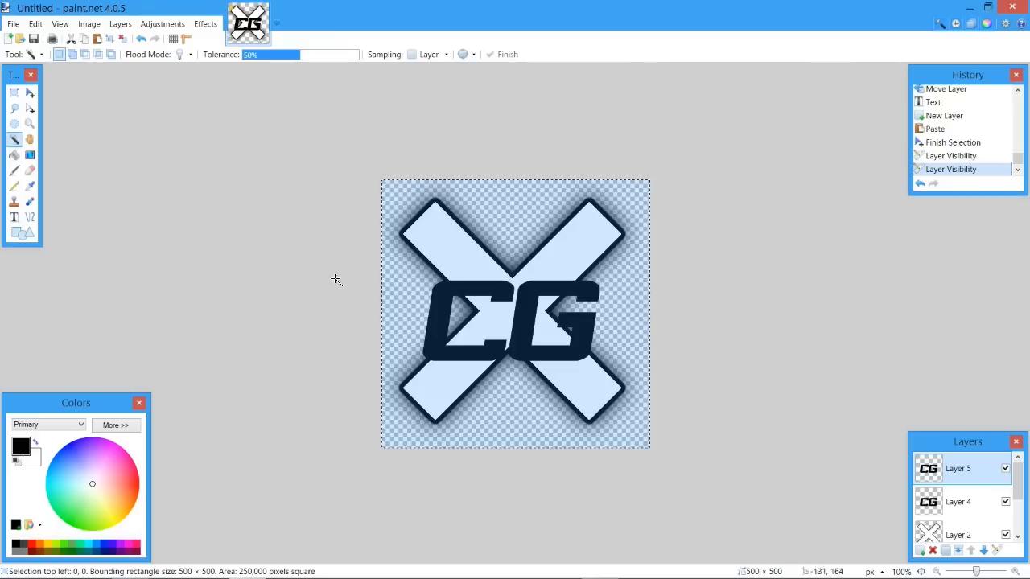
click(443, 322)
ctrl+click(522, 330)
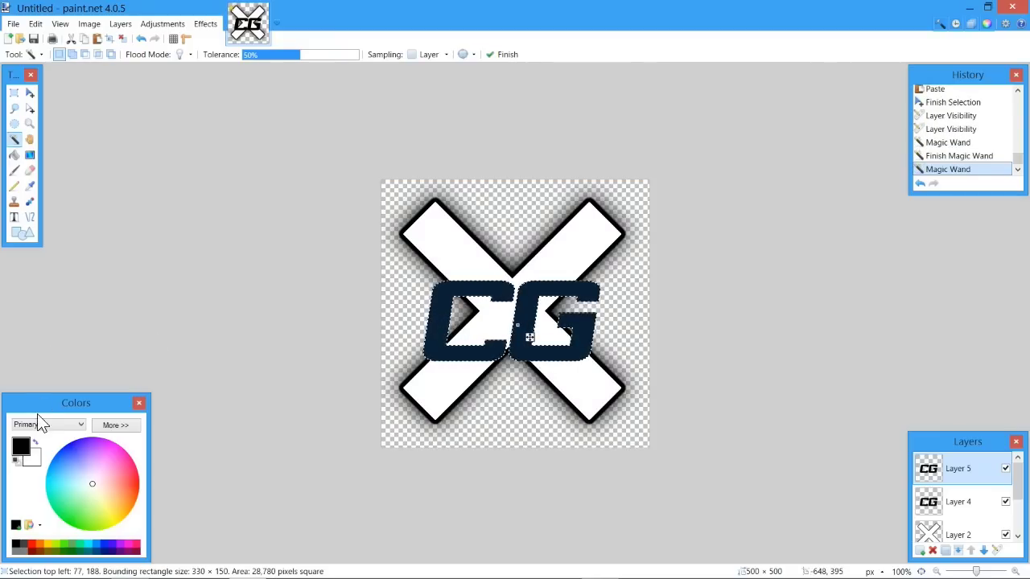
click(14, 156)
click(441, 342)
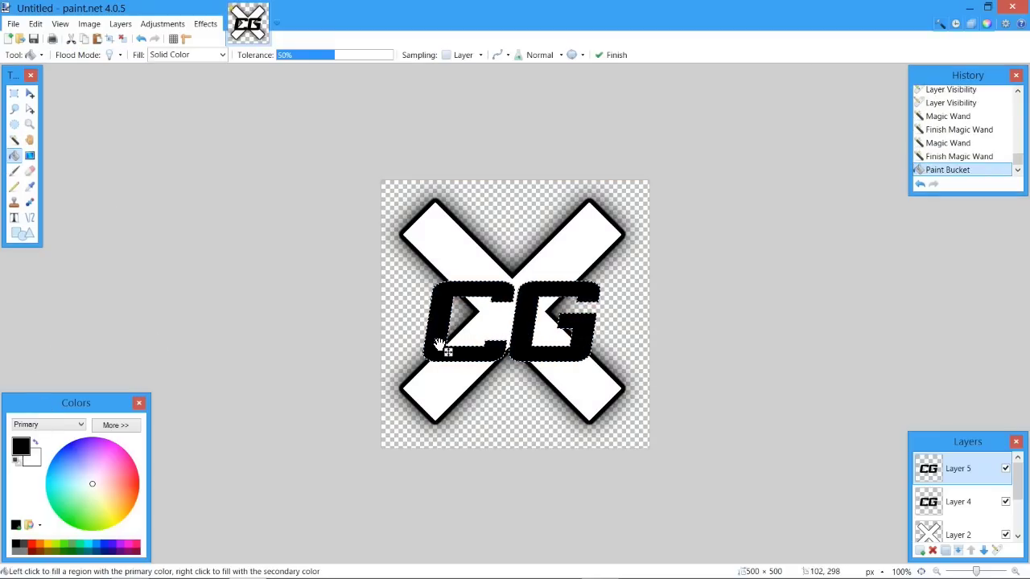
click(36, 442)
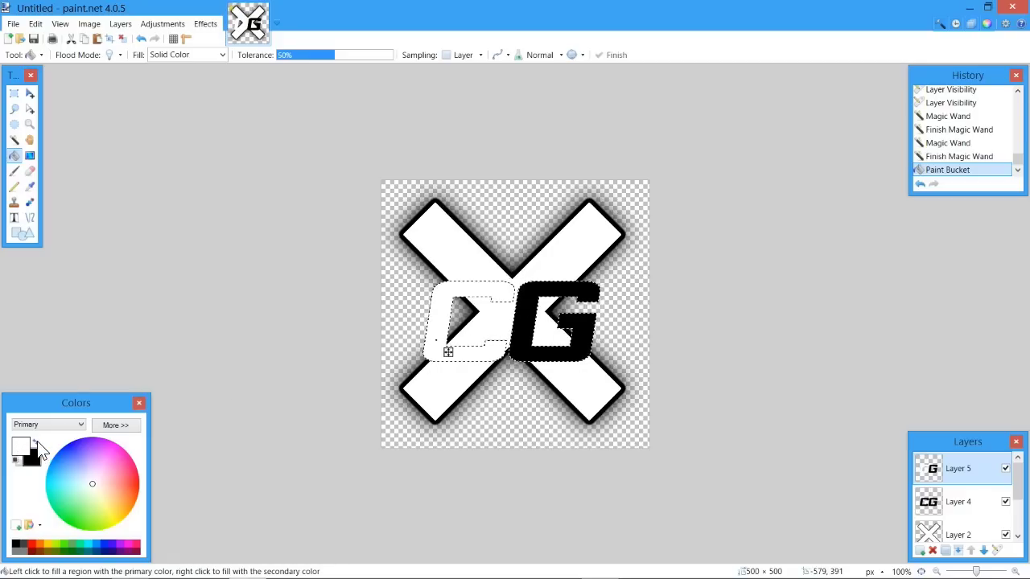
click(515, 333)
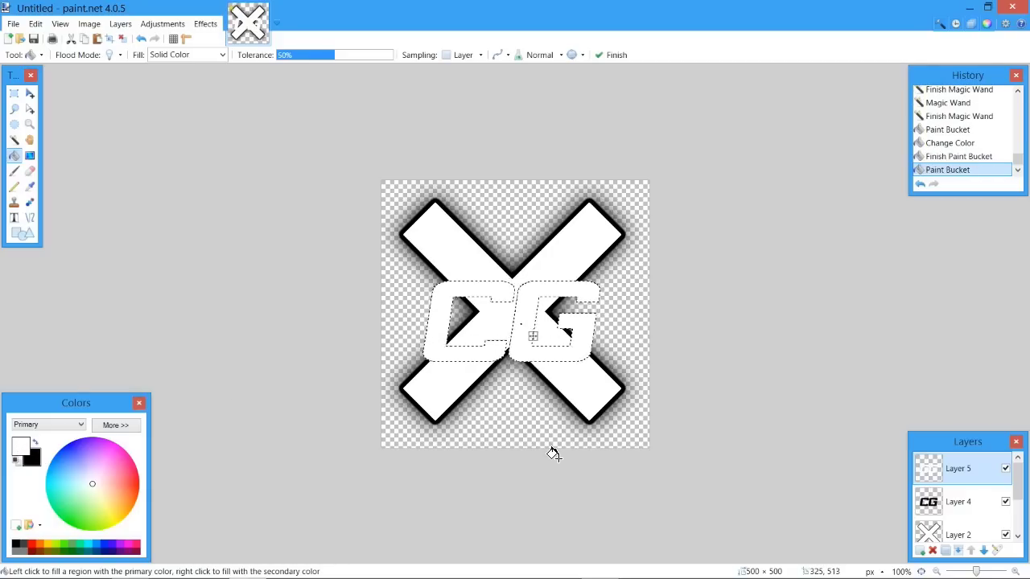
click(966, 502)
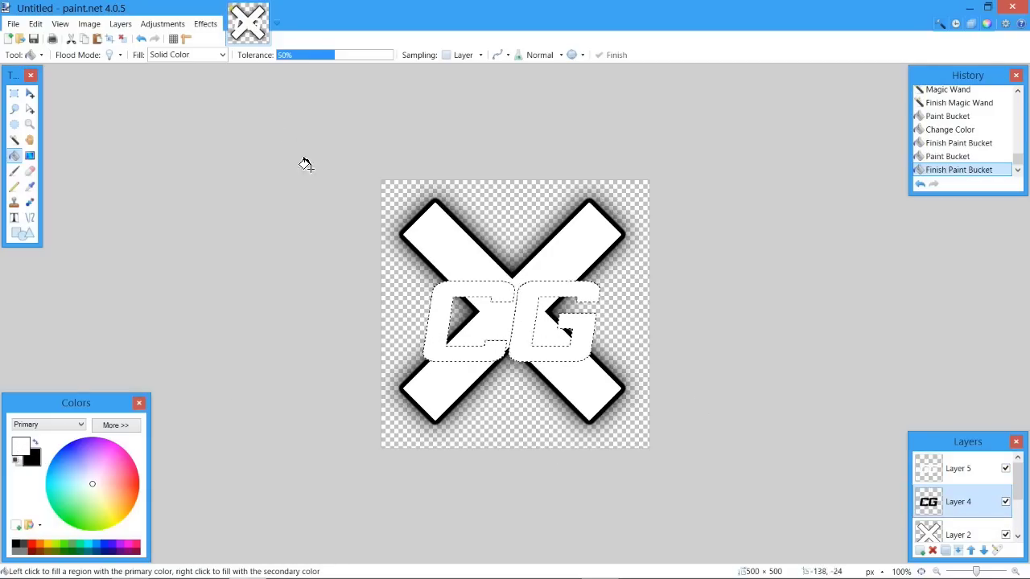
Repeat the Gaussian Blur on Layer 4's black CG and toggle Layer 5 off and on to inspect
click(219, 24)
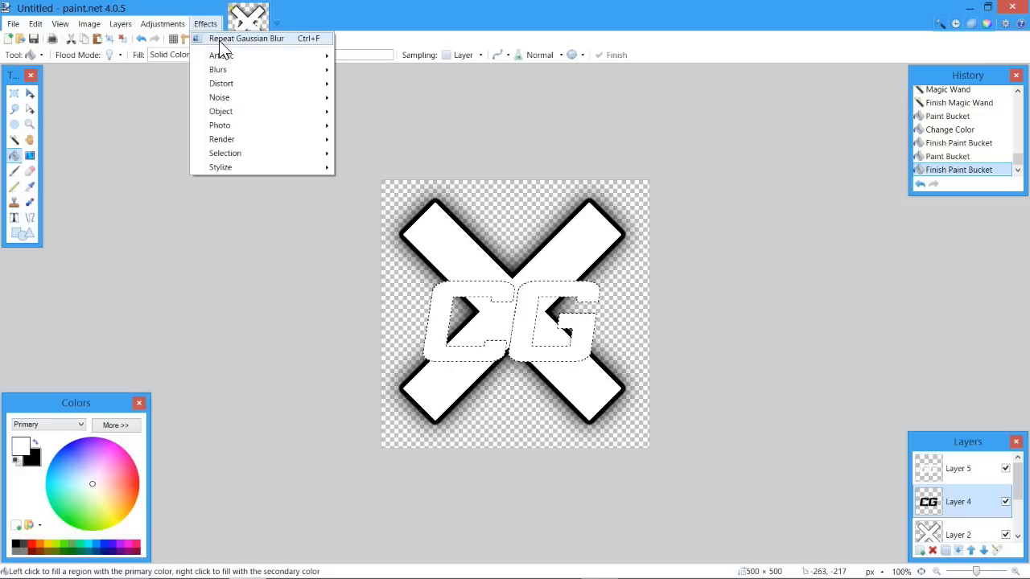
click(219, 40)
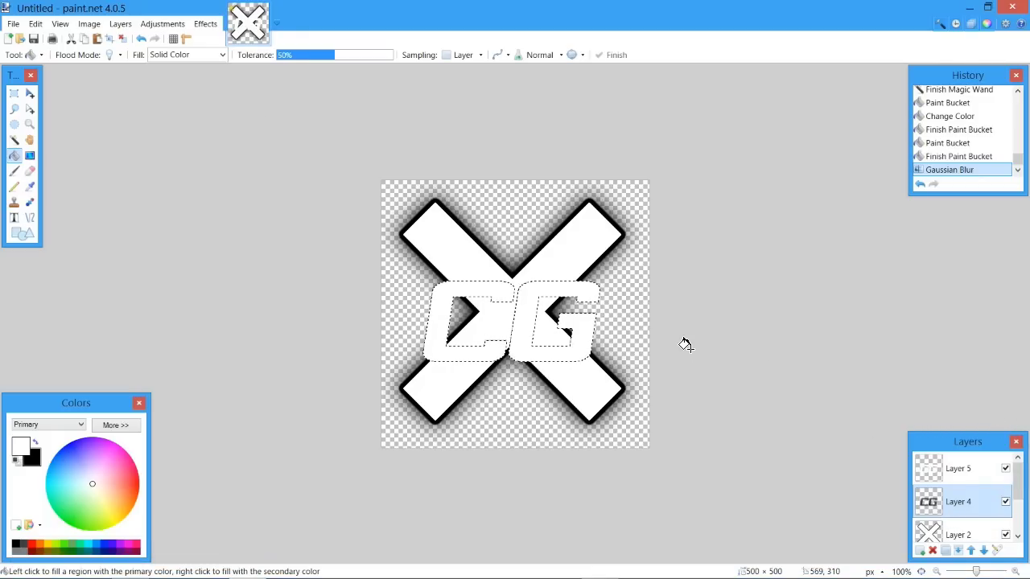
click(926, 482)
click(1005, 469)
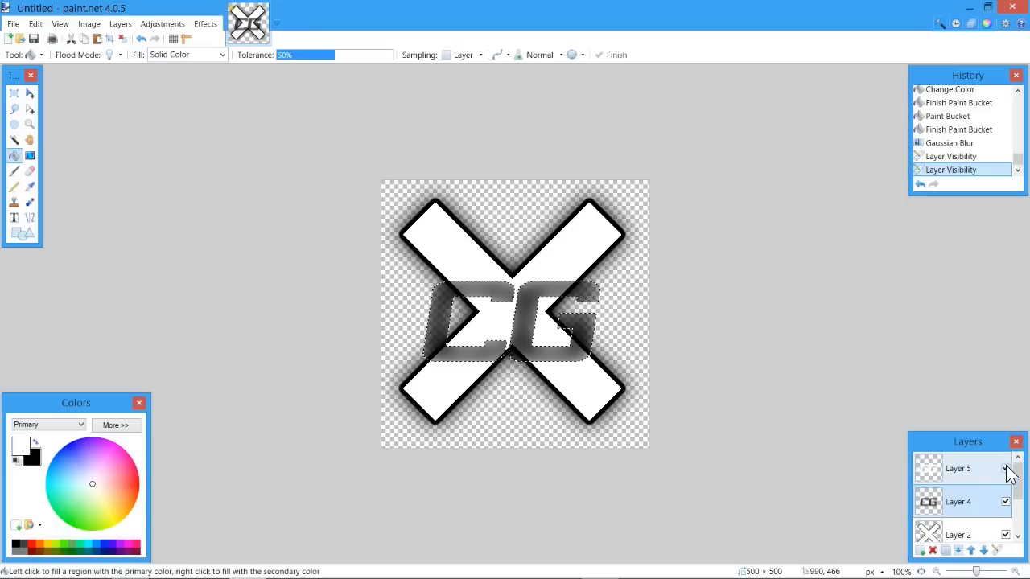
click(1006, 469)
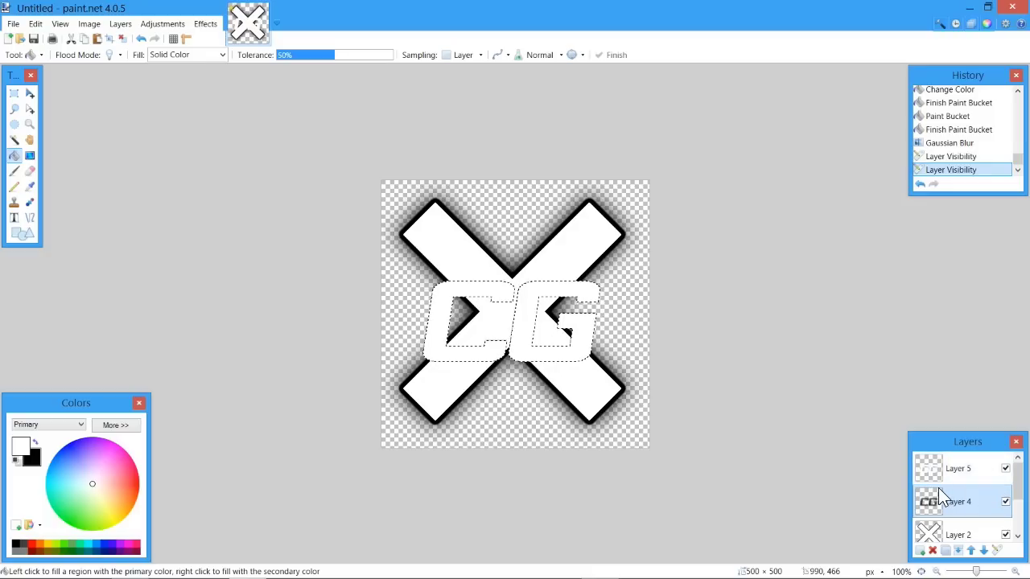
Undo the blur, clear the selection, and repeat the Gaussian Blur on the whole Layer 4
key(ctrl+z)
key(ctrl+z)
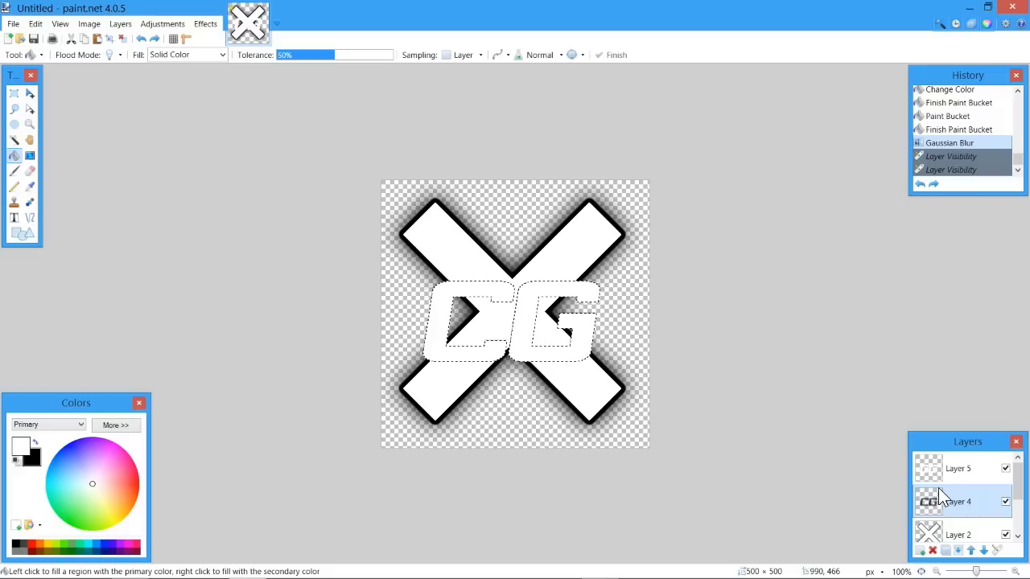
key(ctrl+z)
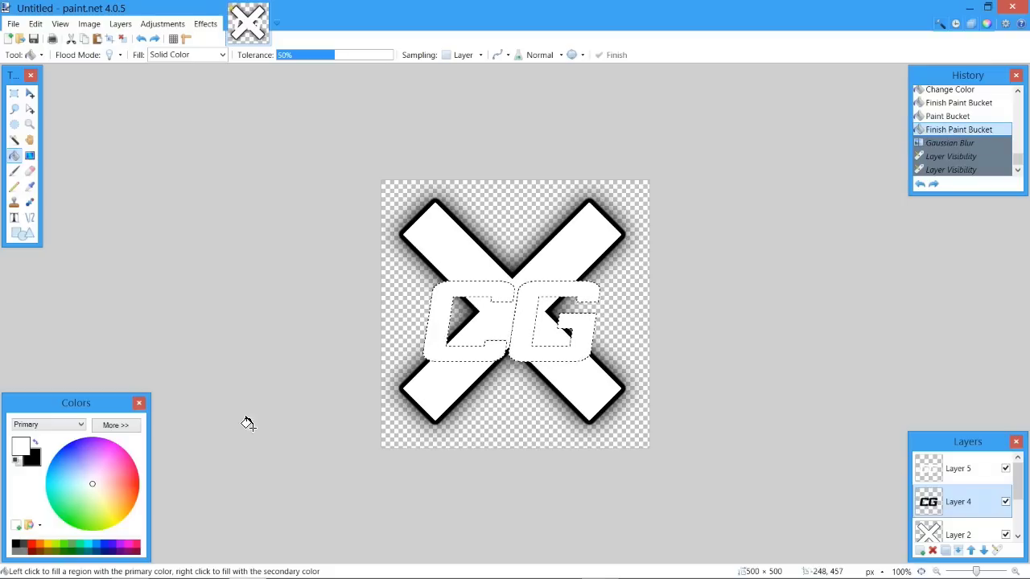
click(123, 39)
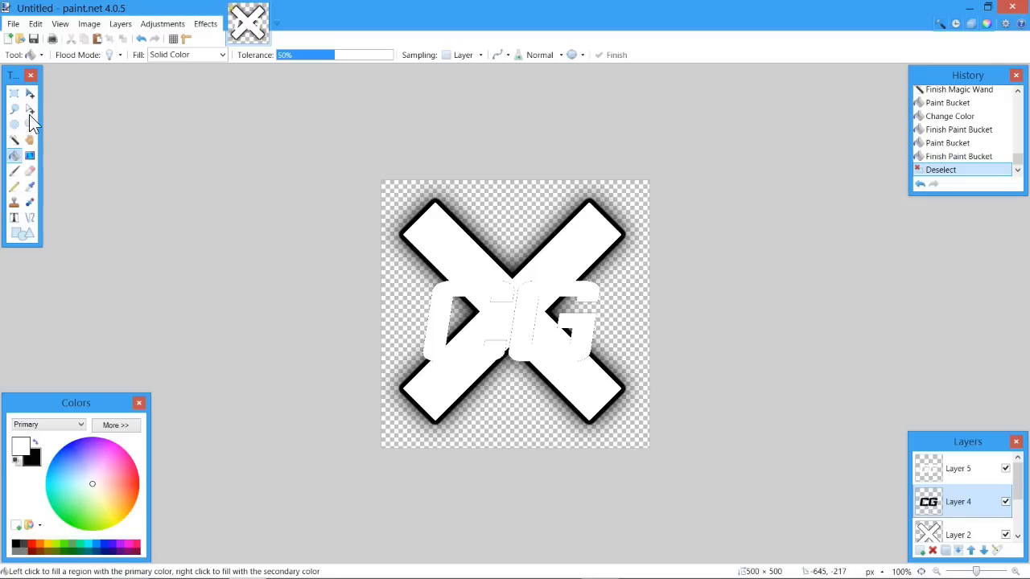
click(213, 26)
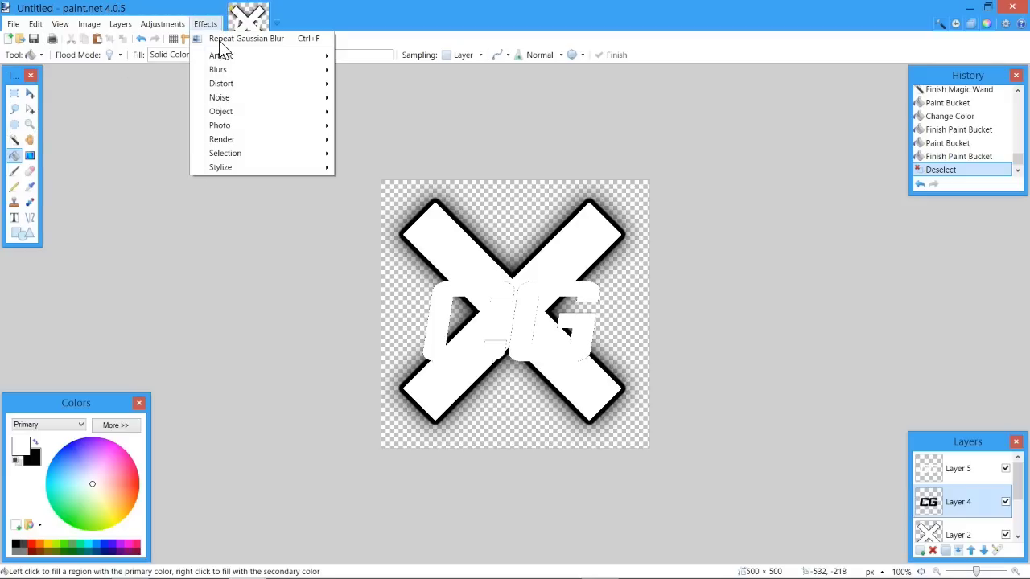
click(223, 39)
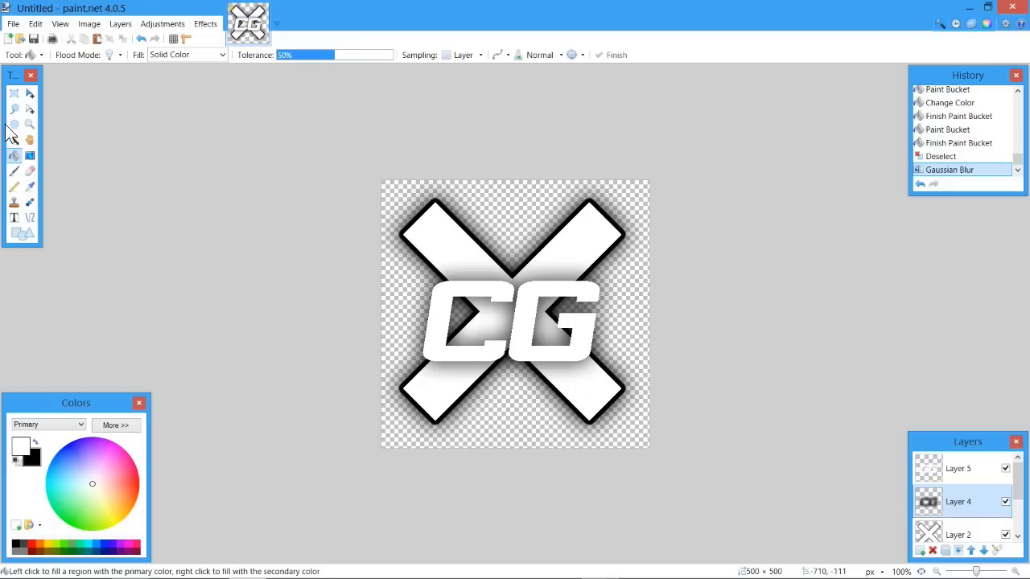
click(203, 25)
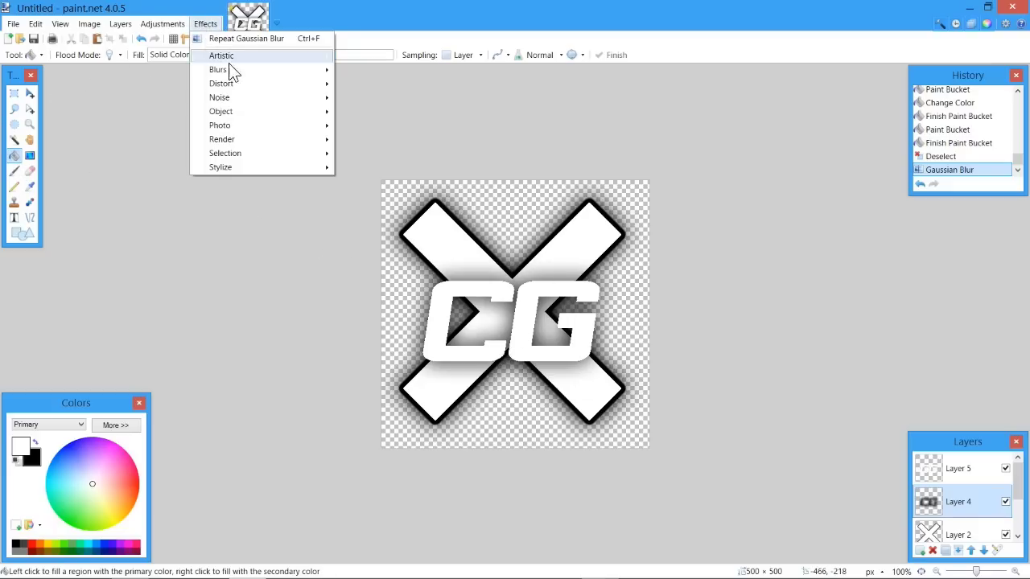
On Layer 5, try an Outline Object of radius 10 on the white CG, then close it
mouse_move(250, 74)
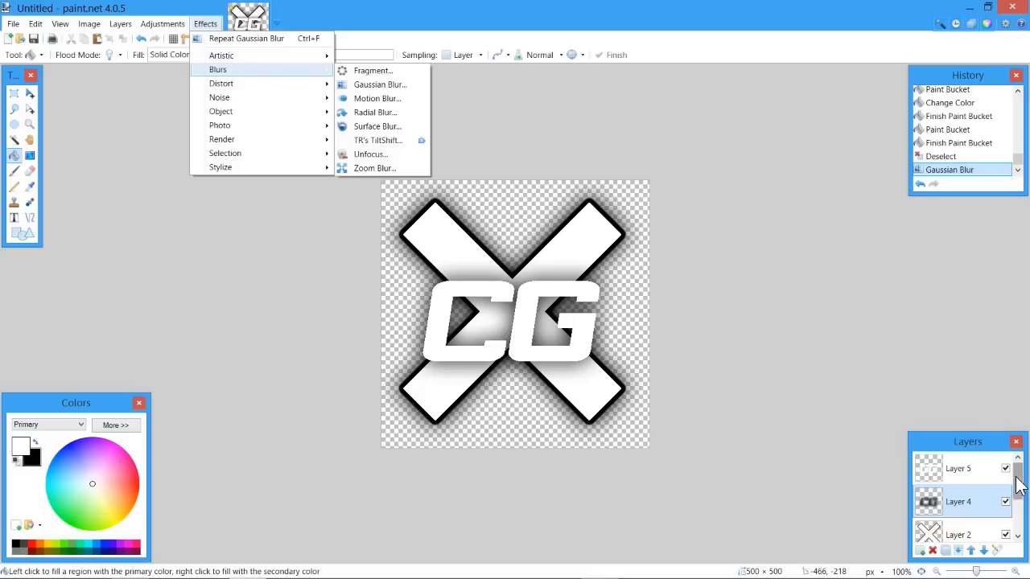
click(966, 471)
click(206, 24)
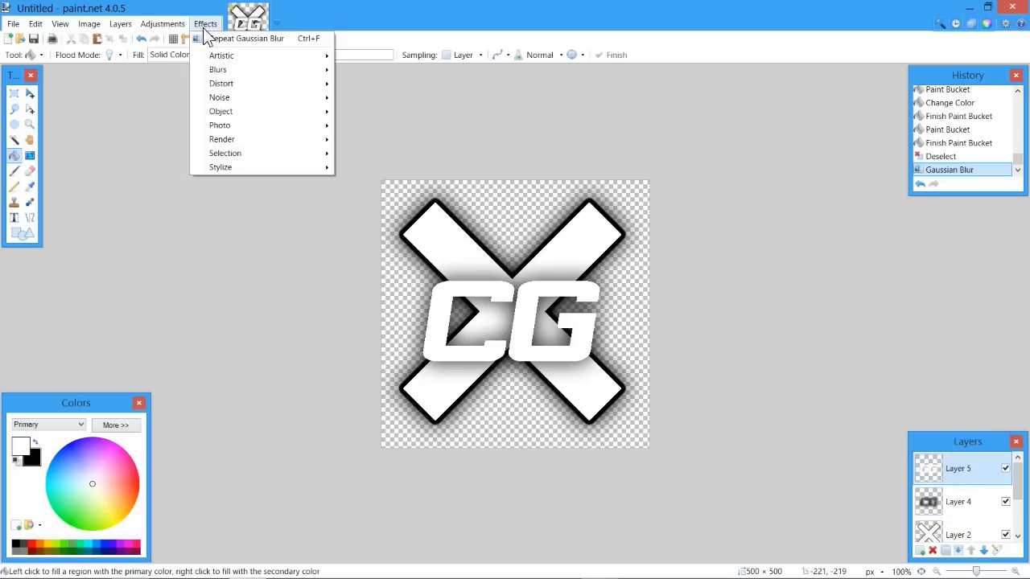
mouse_move(307, 117)
click(345, 114)
drag(427, 198, 161, 56)
drag(244, 91, 220, 83)
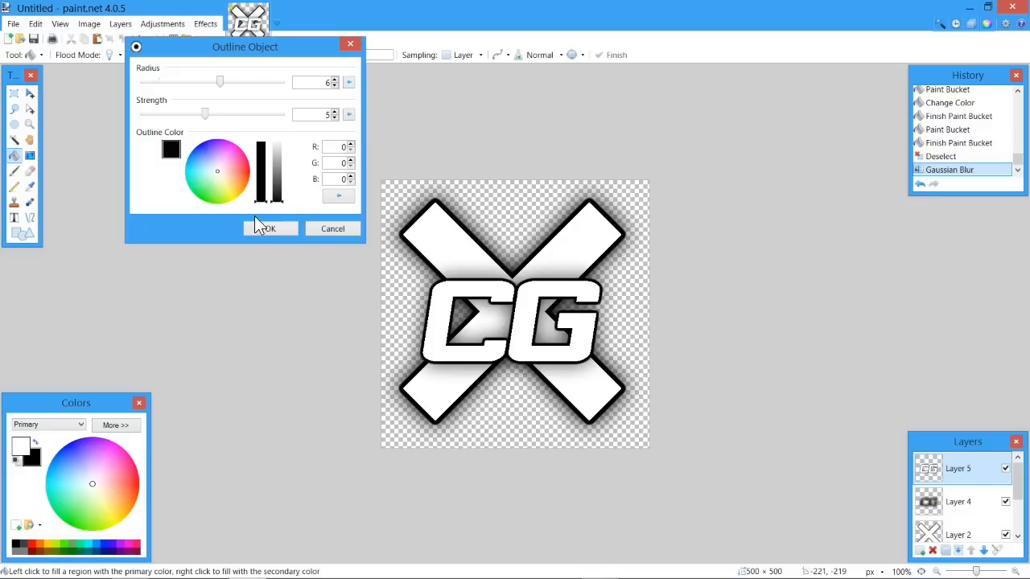
click(272, 228)
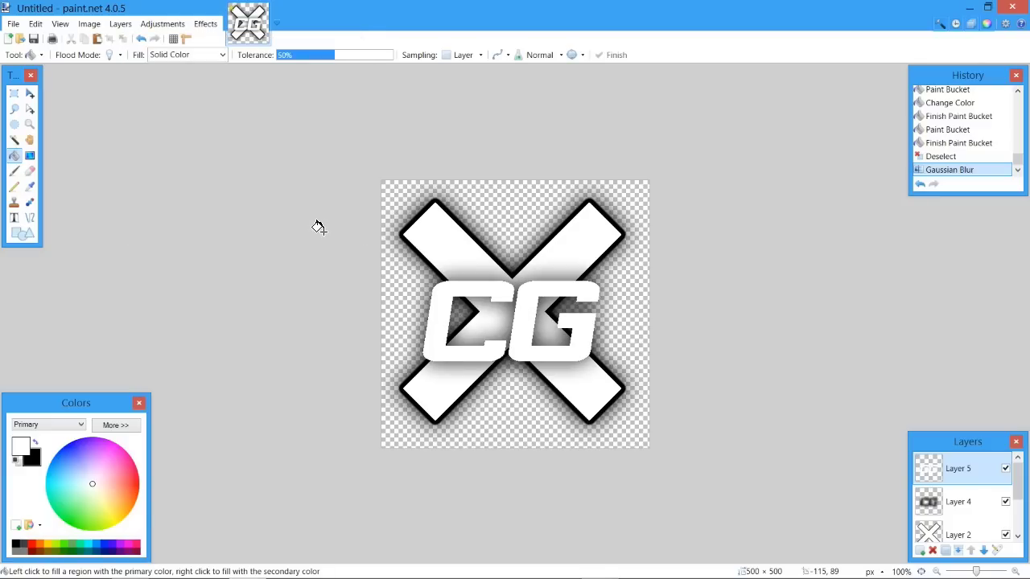
Apply Outline Object with a reduced radius of 6 to give the CG a black border
click(205, 23)
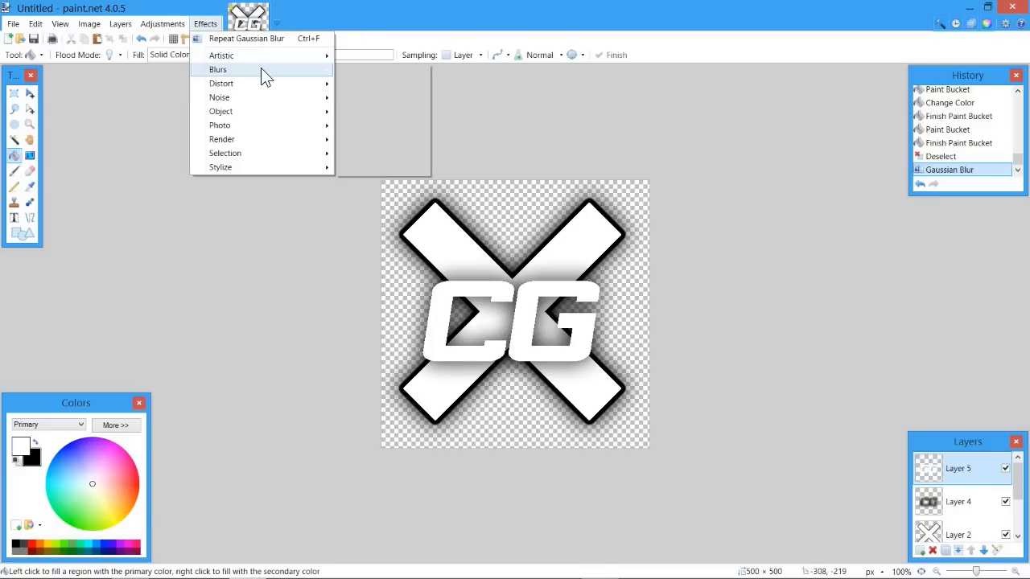
mouse_move(326, 113)
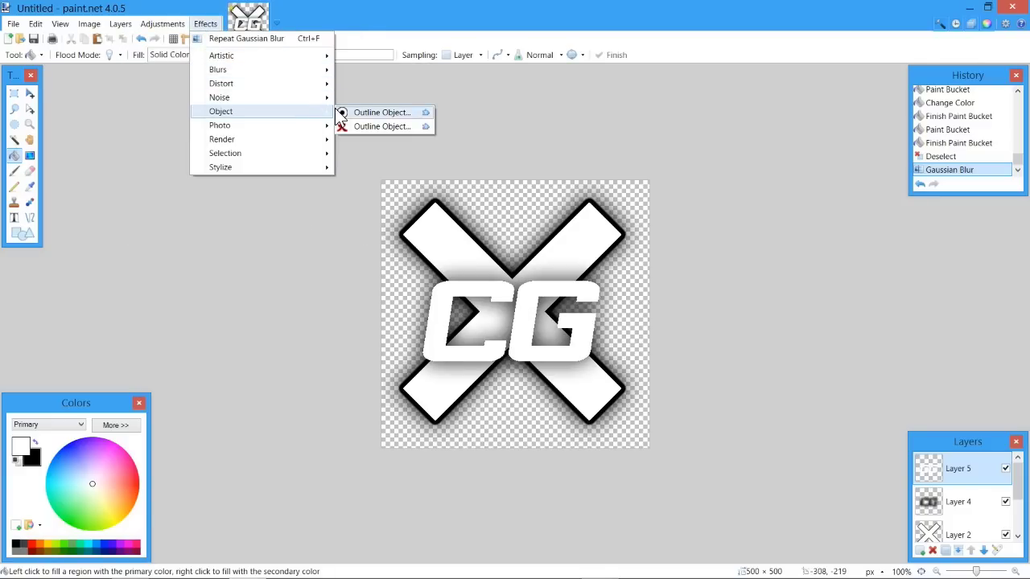
click(363, 112)
drag(446, 202, 202, 76)
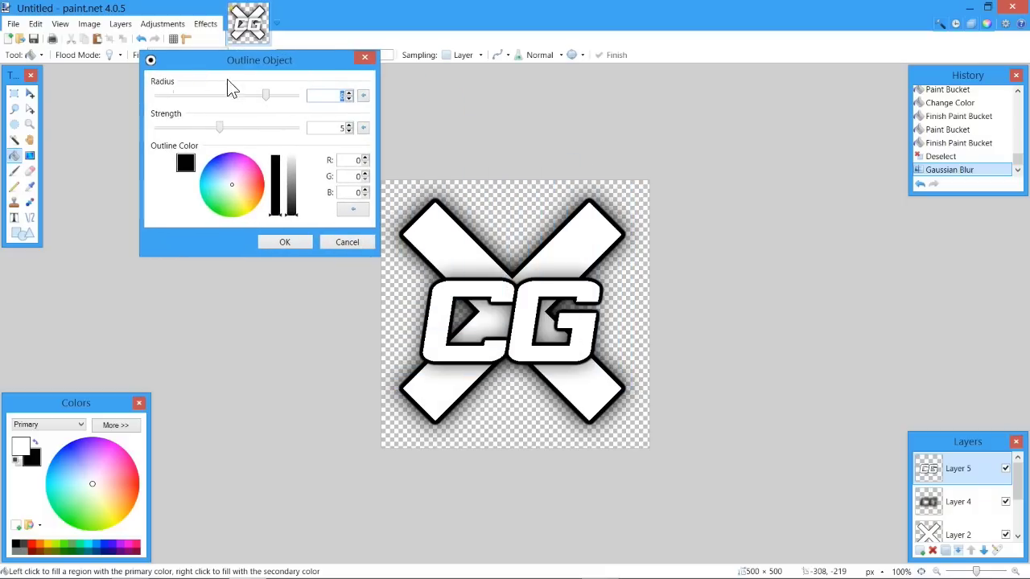
drag(266, 95, 231, 95)
click(285, 241)
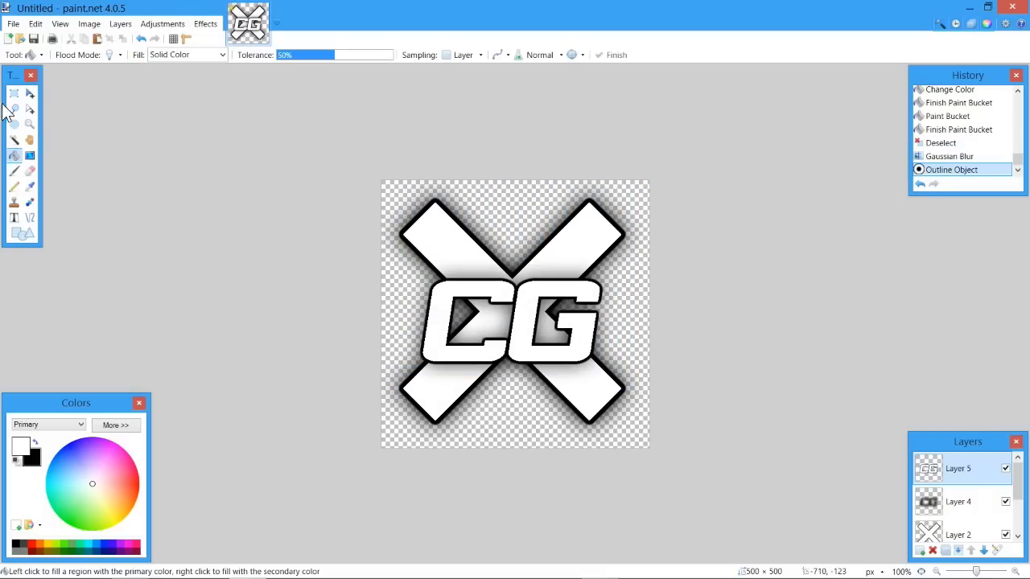
Select the white CG letters with the Magic Wand
click(15, 122)
click(14, 140)
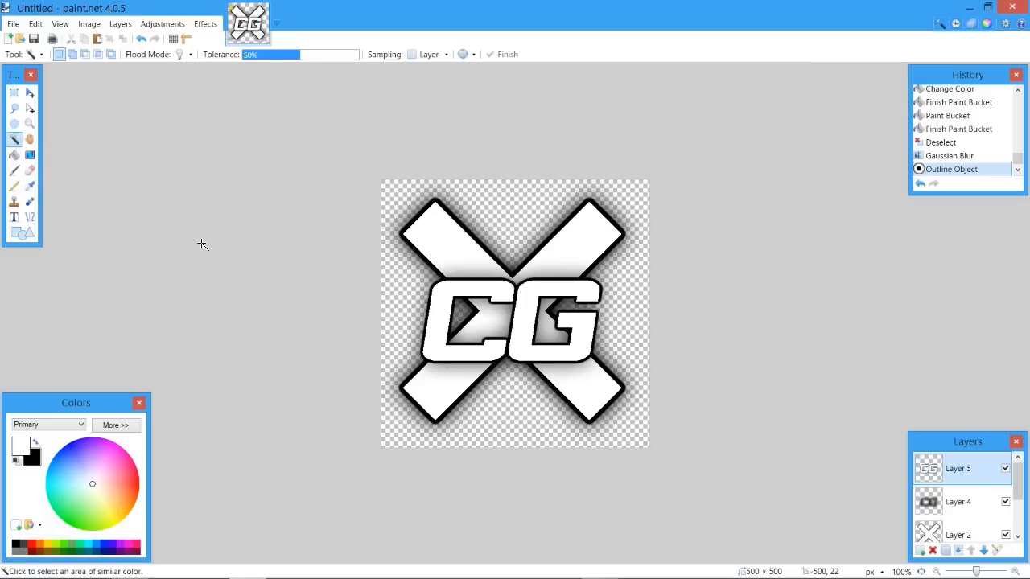
click(438, 324)
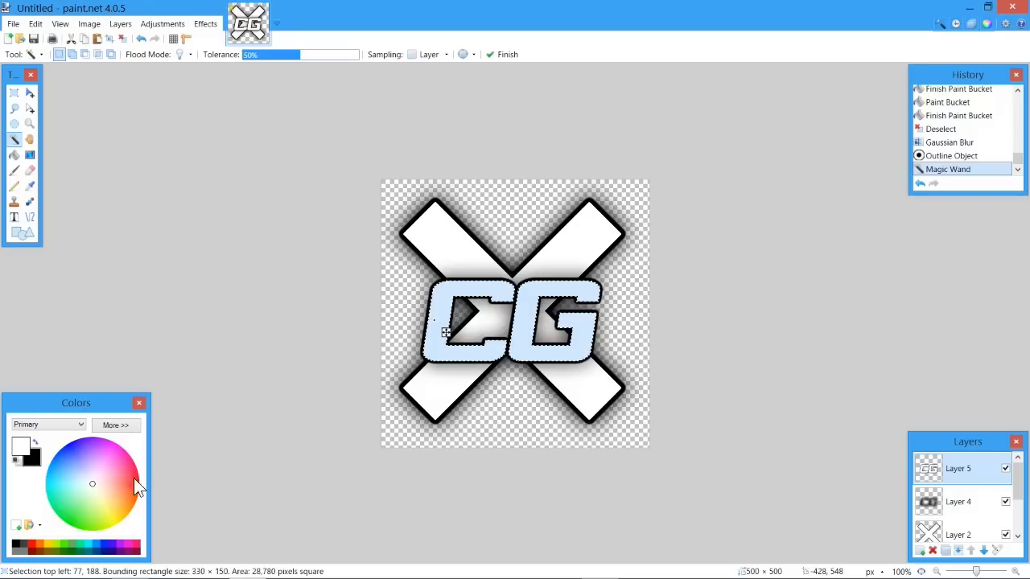
Set gradient colours to white and C0C0C0 grey and drag a gradient across the letters
click(29, 156)
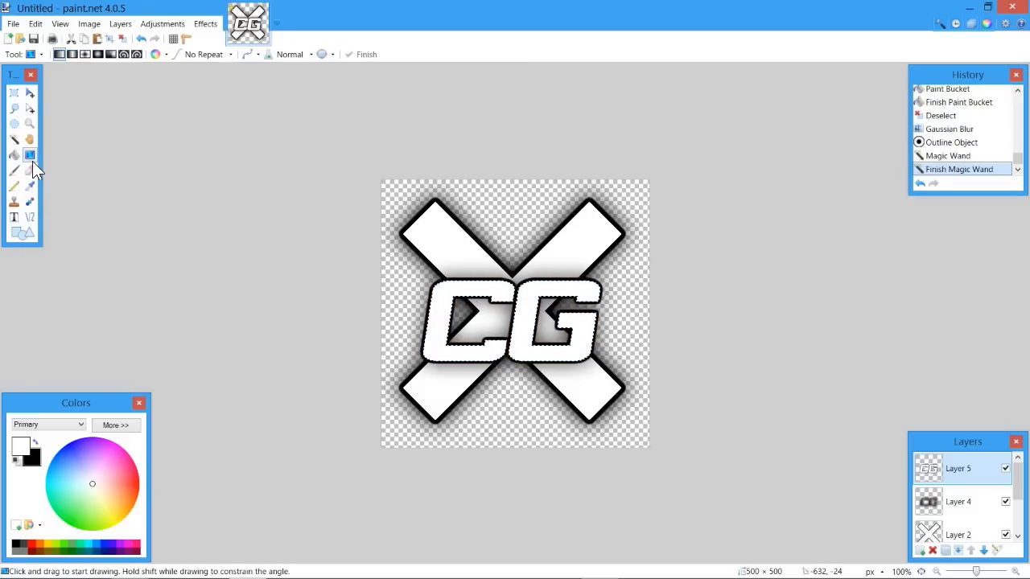
click(111, 419)
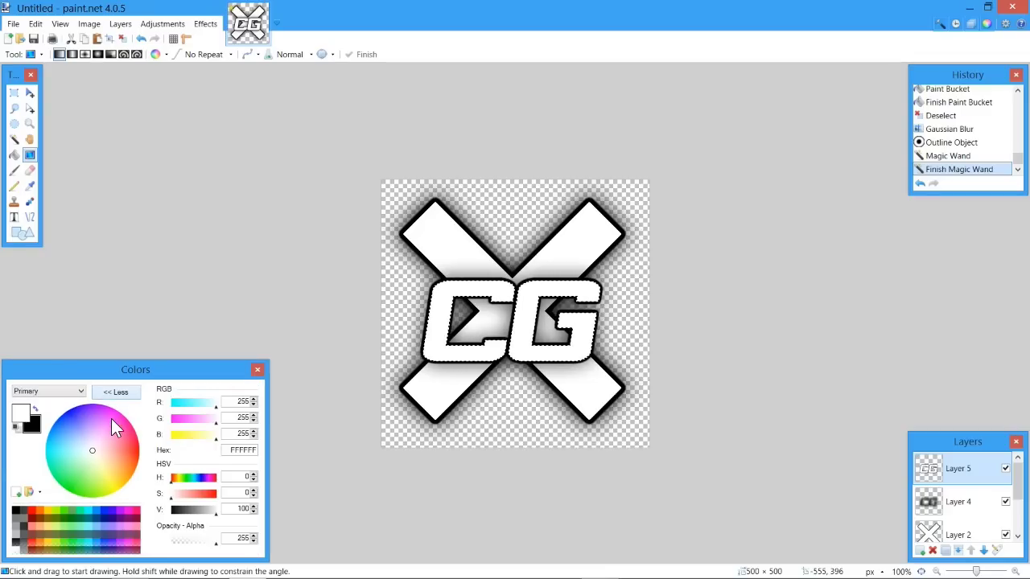
click(17, 537)
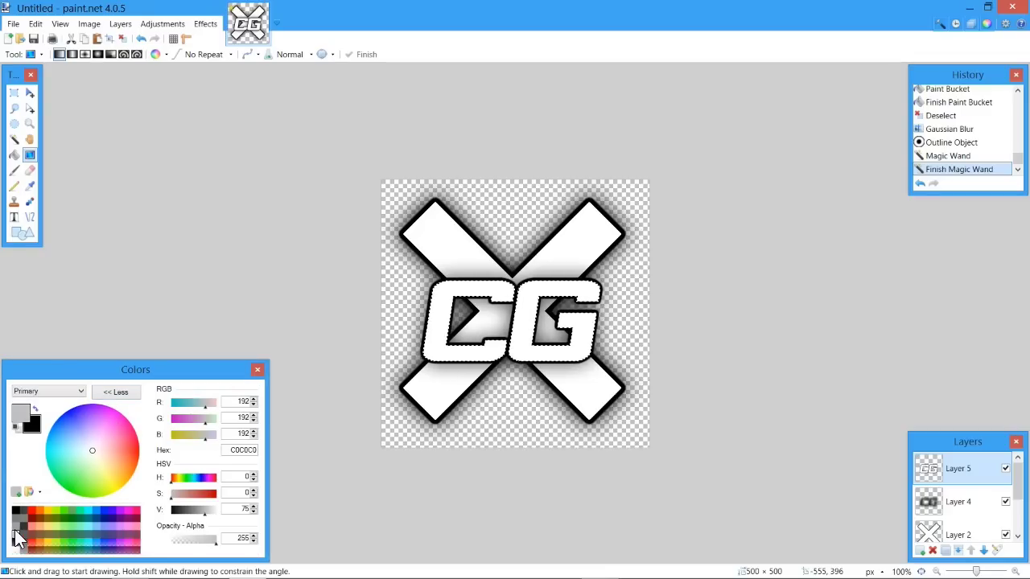
click(32, 423)
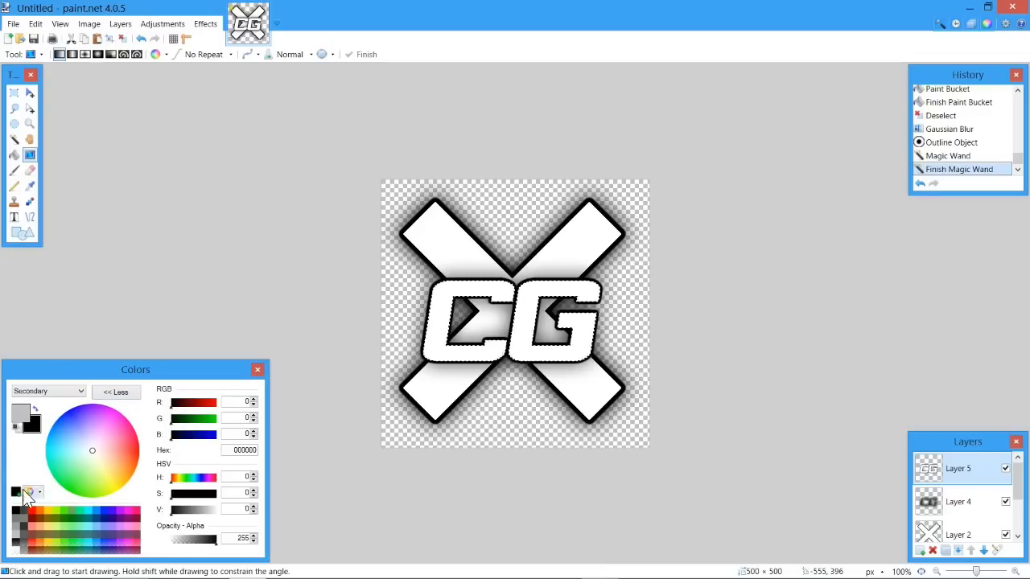
right_click(16, 549)
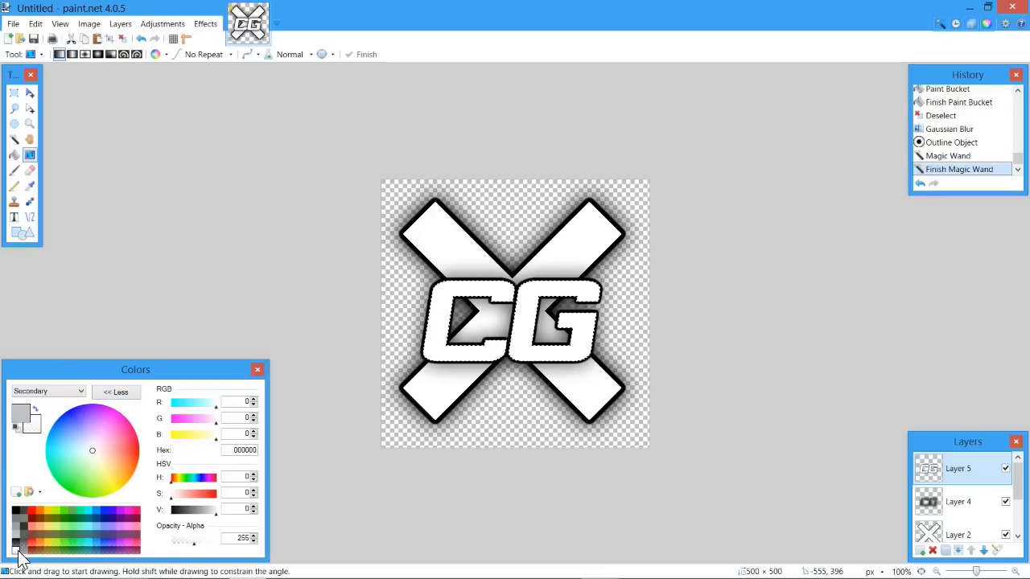
click(35, 409)
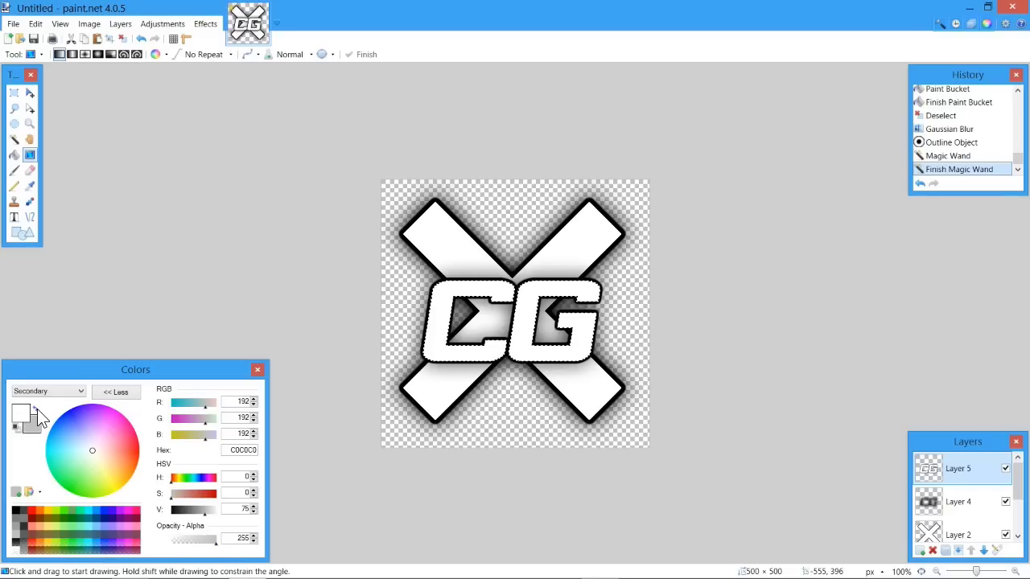
click(115, 392)
drag(447, 321, 446, 322)
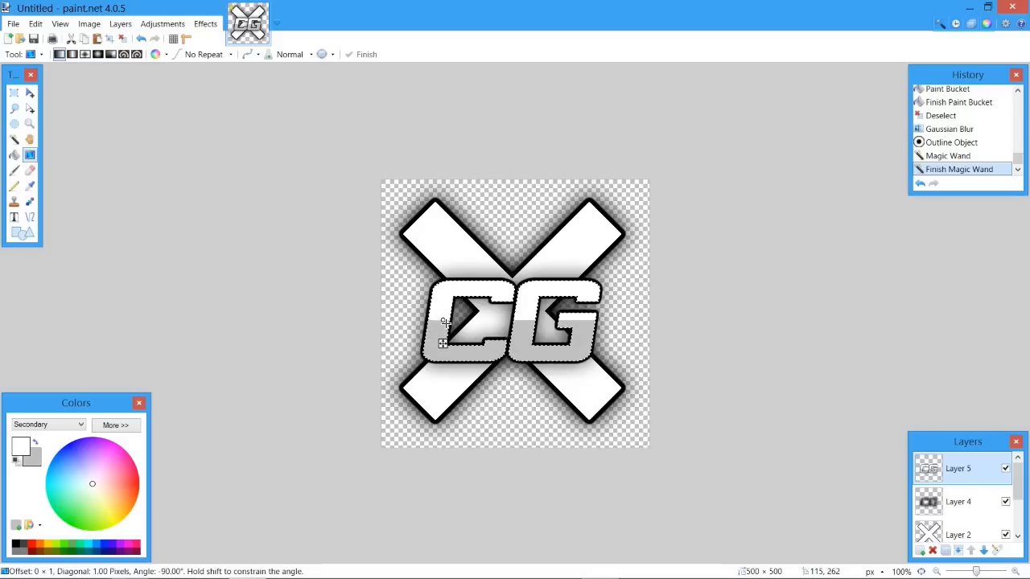
Undo the first gradient and draw a new vertical gradient across the CG letters
key(ctrl+d)
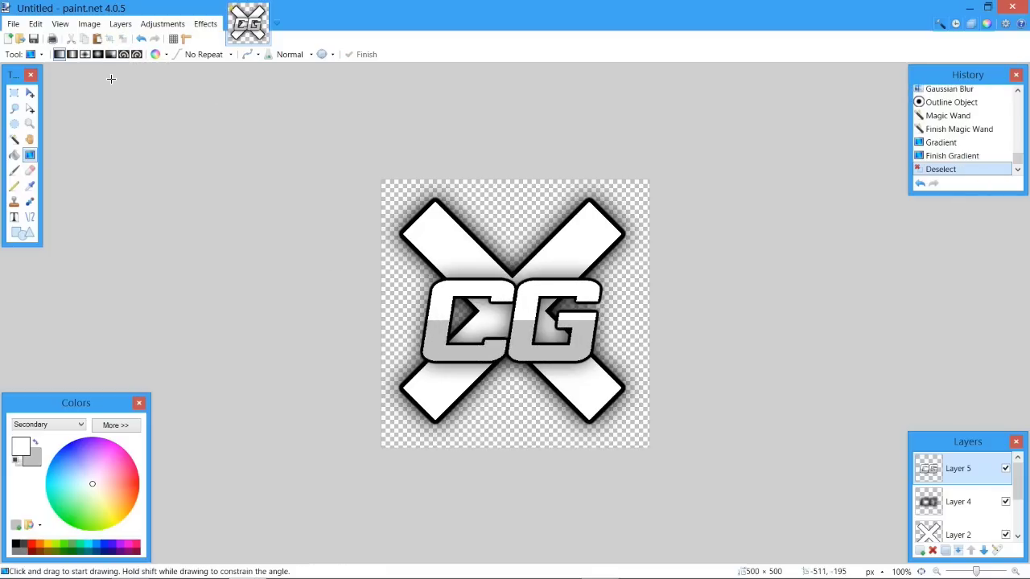
key(ctrl+z)
key(ctrl+z)
key(ctrl+z)
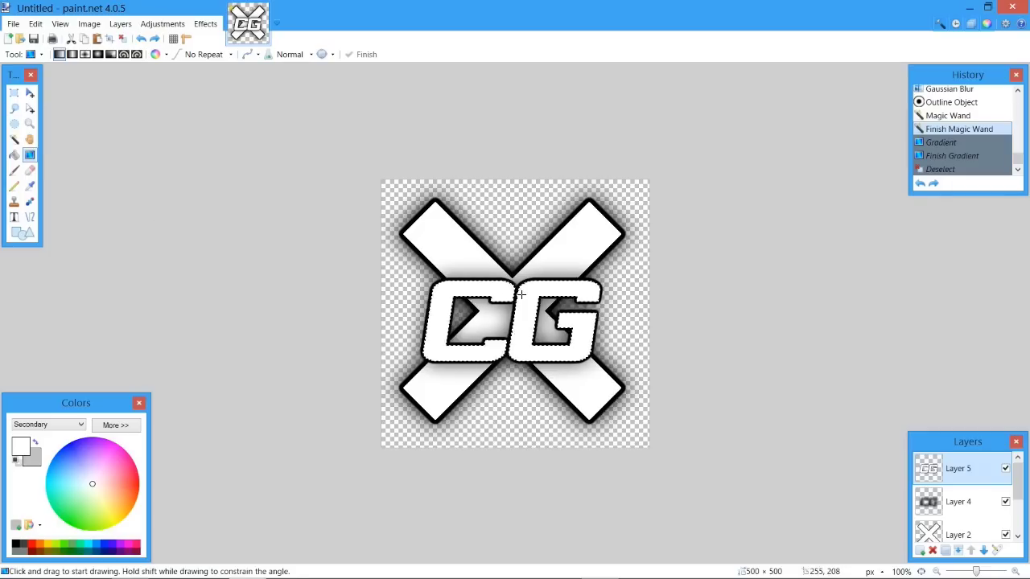
click(529, 326)
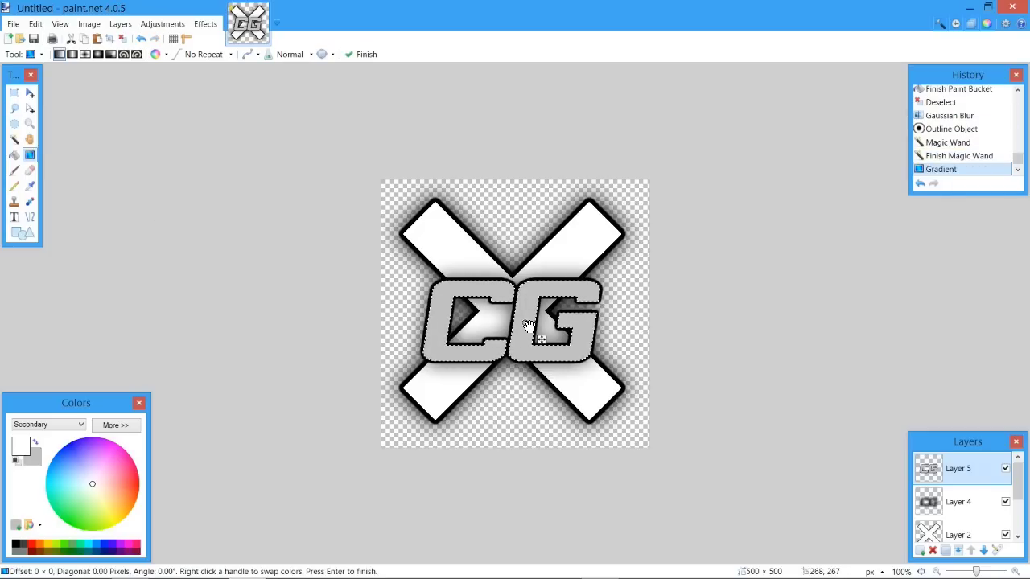
mouse_move(524, 322)
mouse_down()
mouse_move(523, 356)
mouse_move(525, 308)
mouse_up()
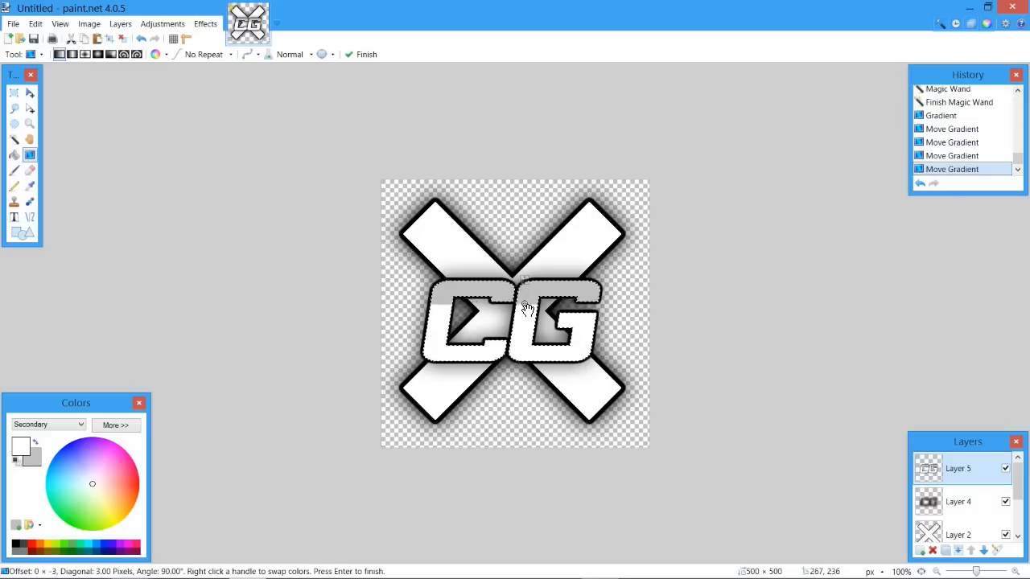
Swap the gradient colours and adjust the handles, keeping a vertical linear white-to-grey gradient
click(35, 445)
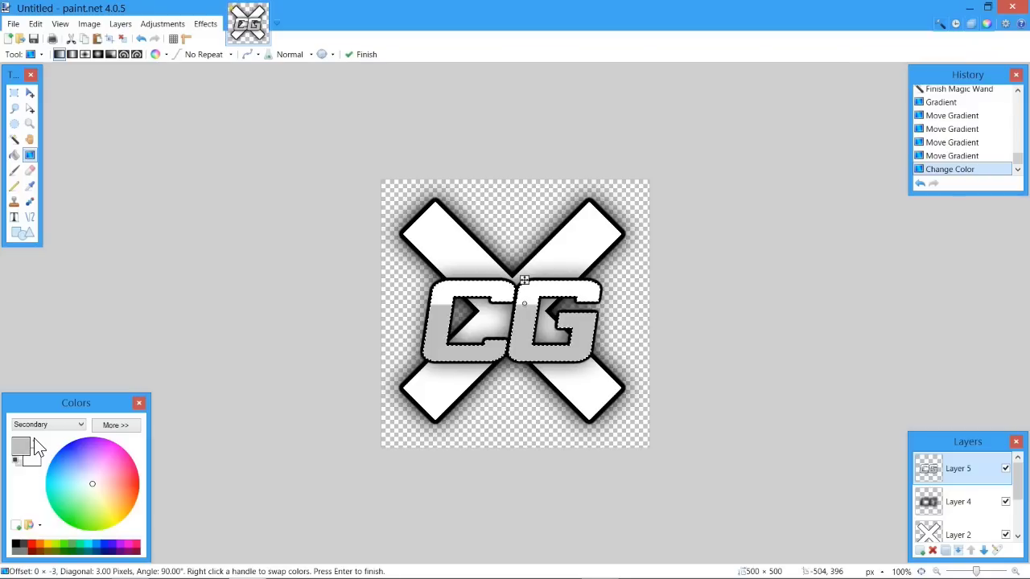
drag(530, 285, 518, 290)
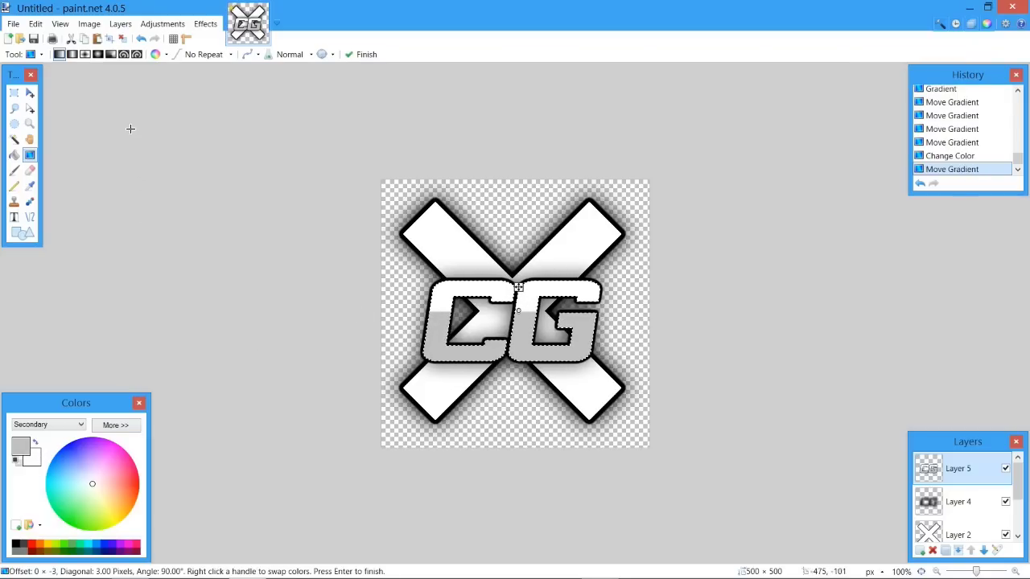
click(96, 54)
drag(519, 314, 556, 318)
click(59, 54)
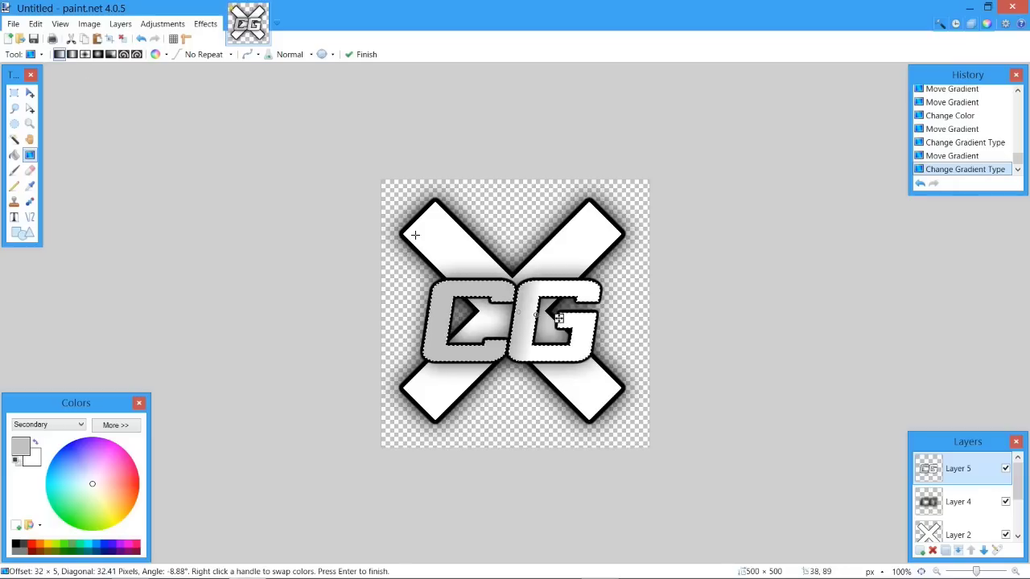
drag(536, 315, 520, 315)
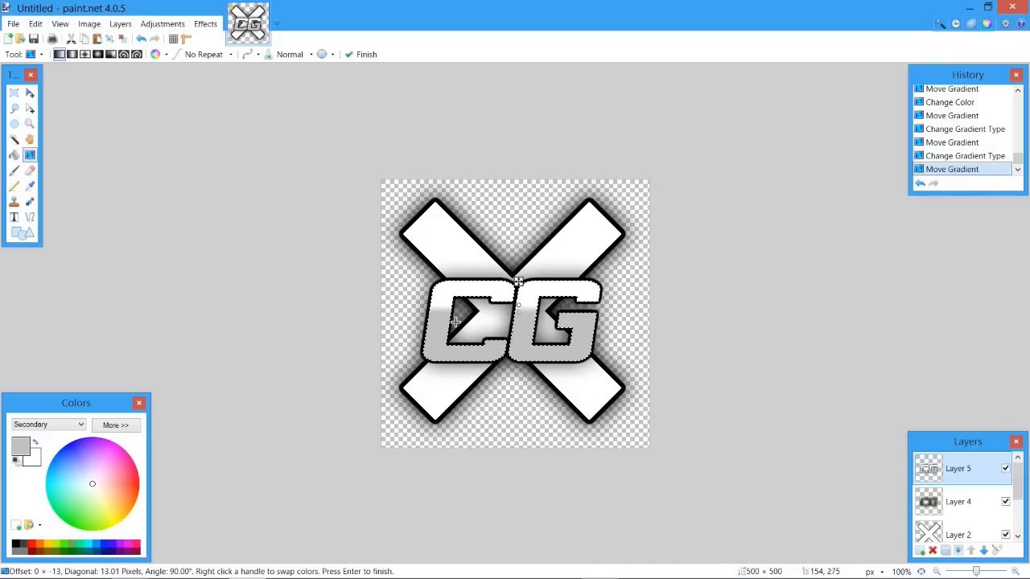
Commit the silver gradient on the CG letters and clear the selection
click(122, 37)
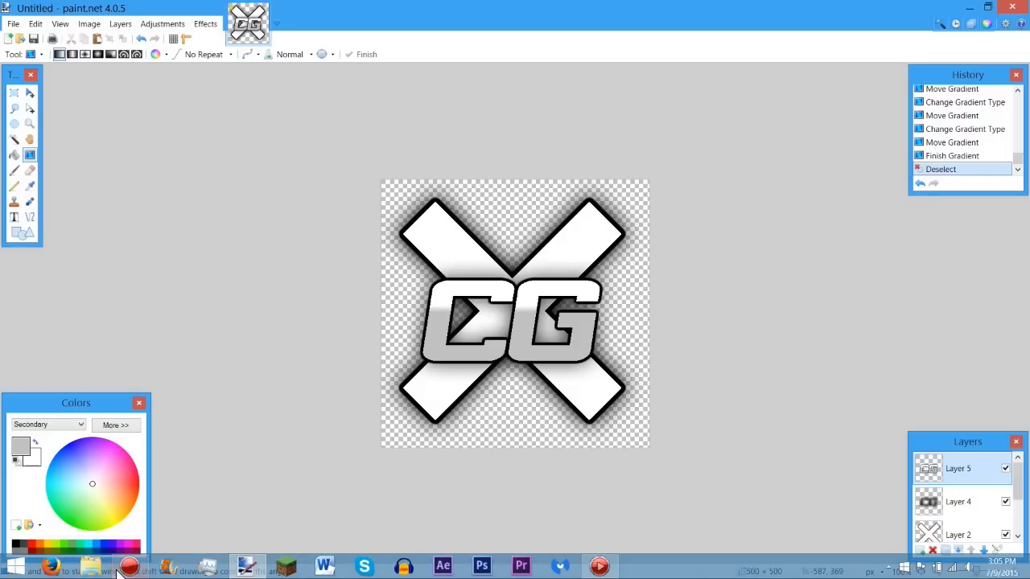
Start Save As and navigate to the user folder on drive C
mouse_move(117, 568)
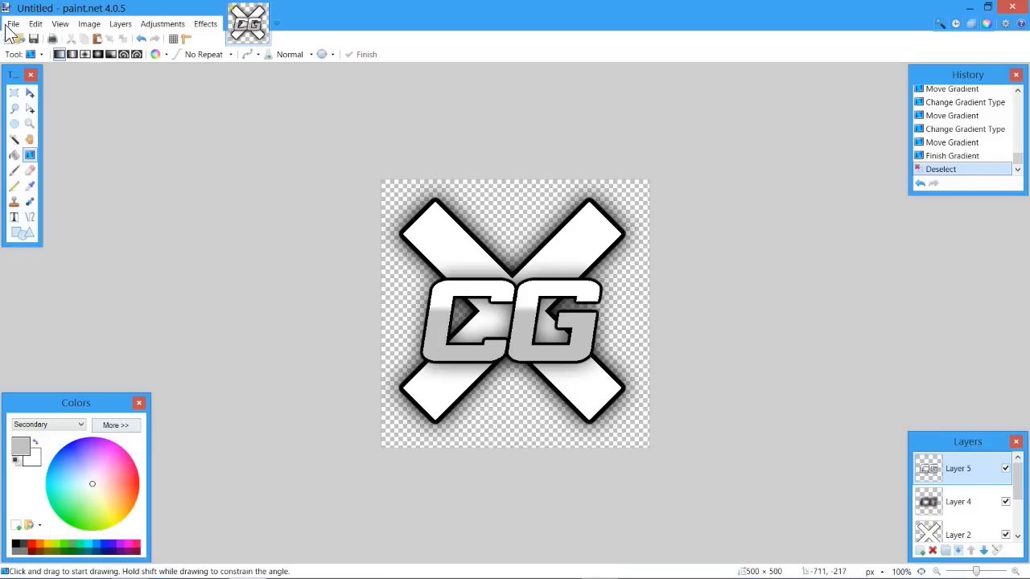
click(13, 24)
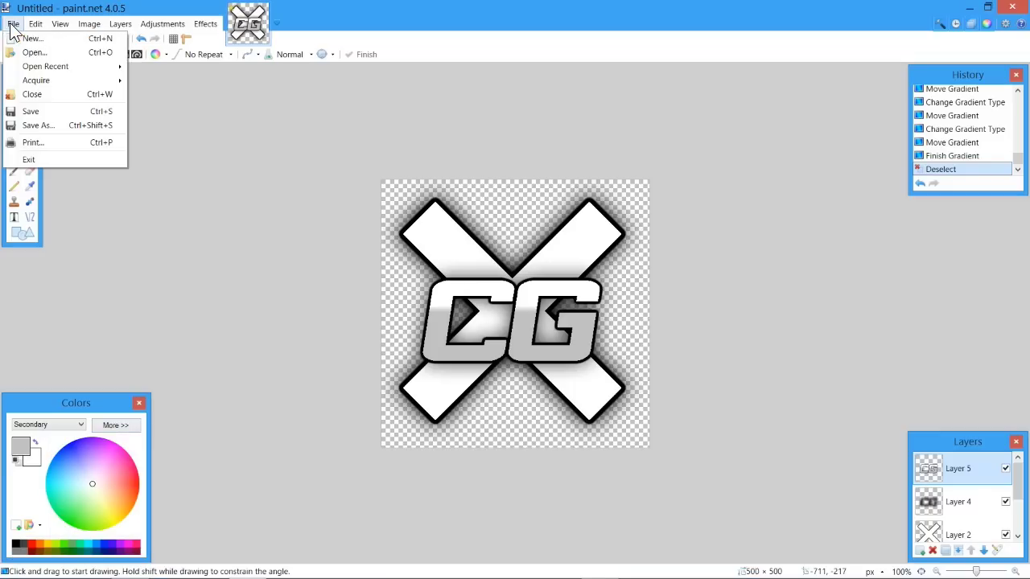
click(78, 125)
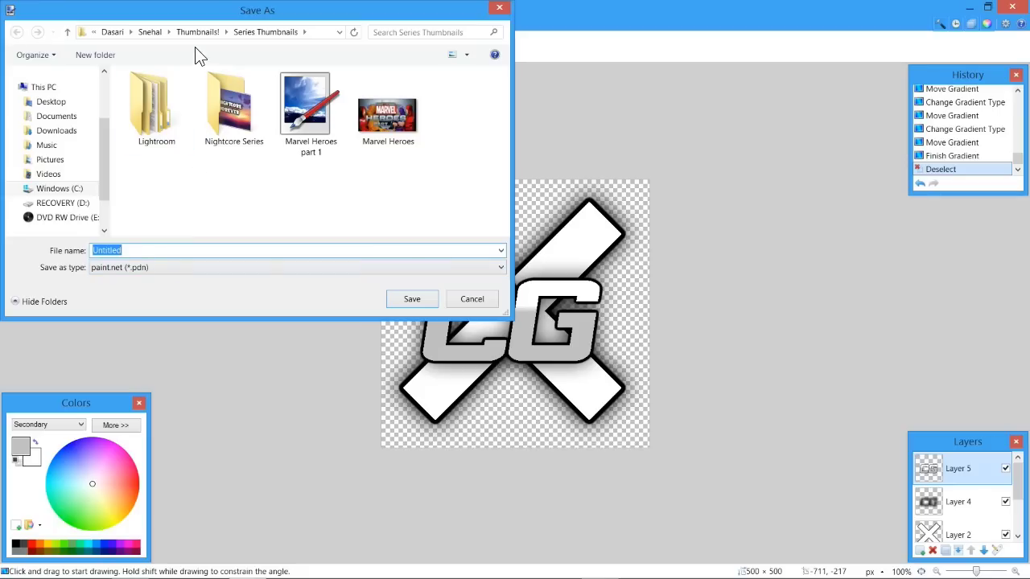
click(164, 33)
click(151, 32)
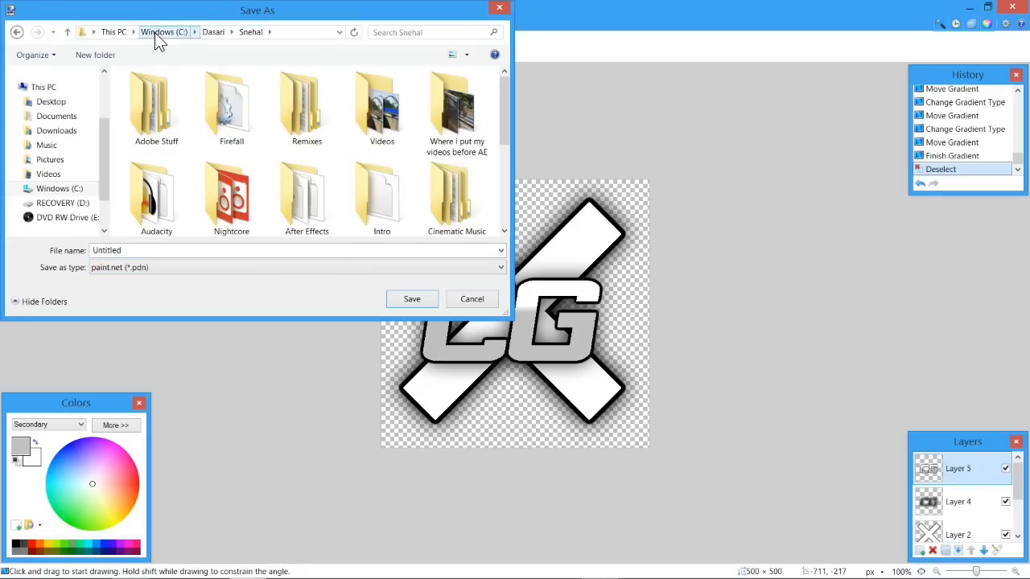
Name the file 'Tutorial logo' and set the file type to PNG
click(155, 254)
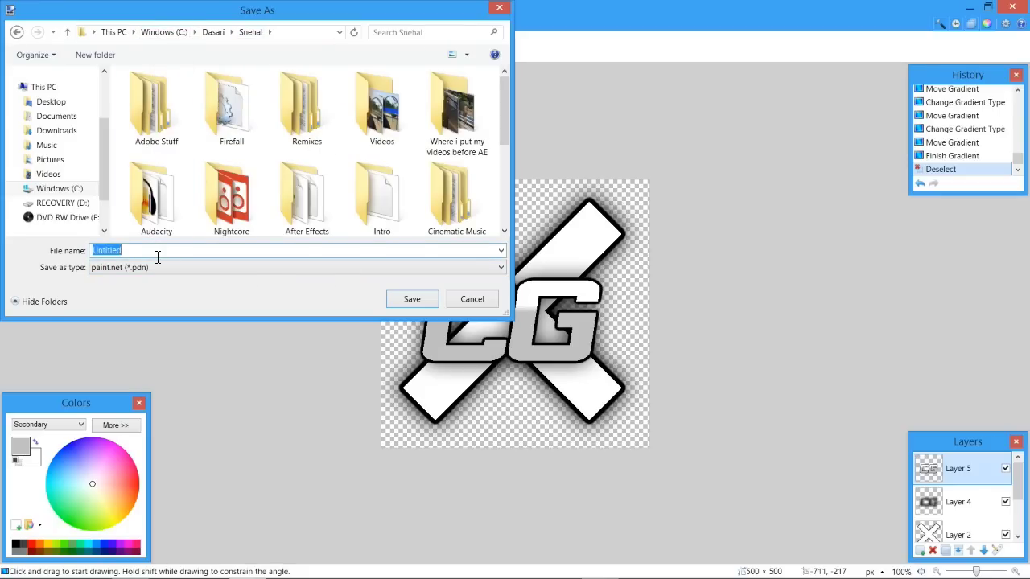
text(Tutorial logo)
click(144, 267)
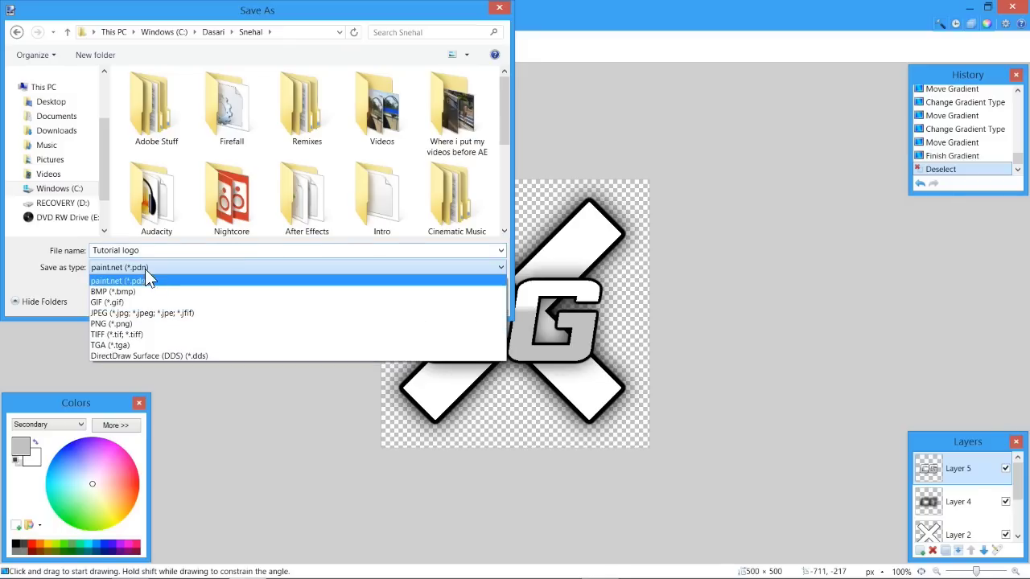
click(151, 324)
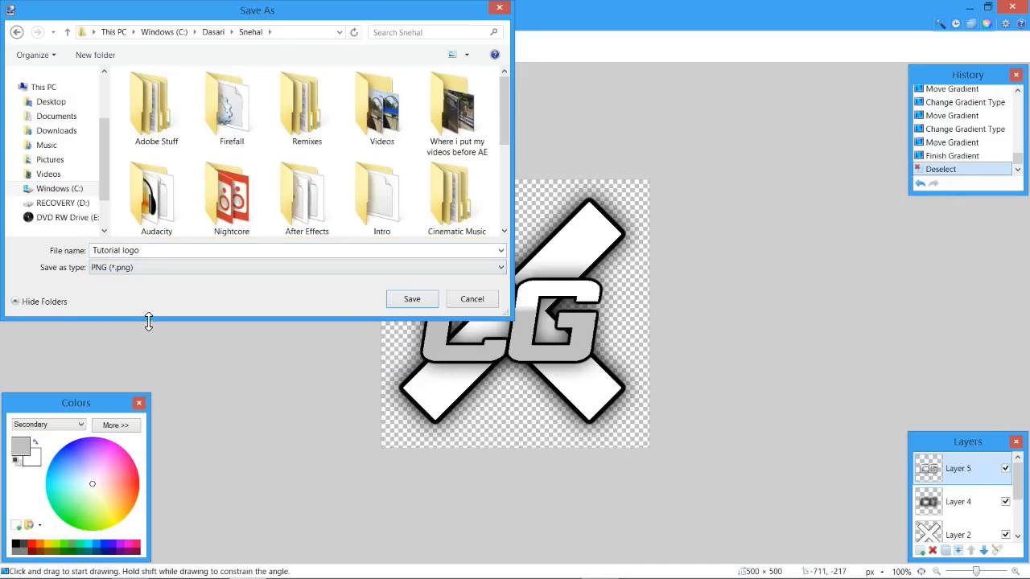
click(102, 270)
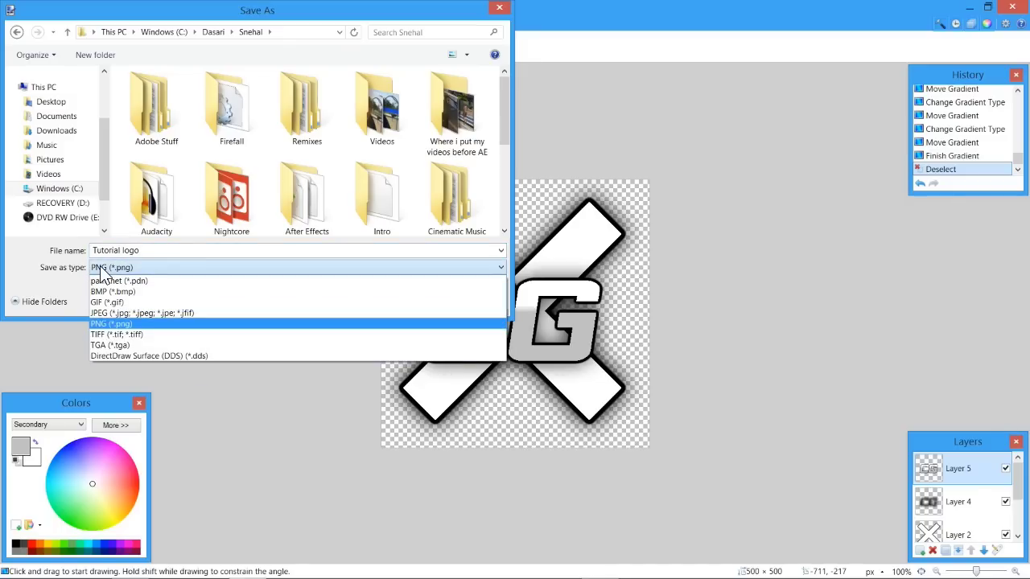
click(102, 272)
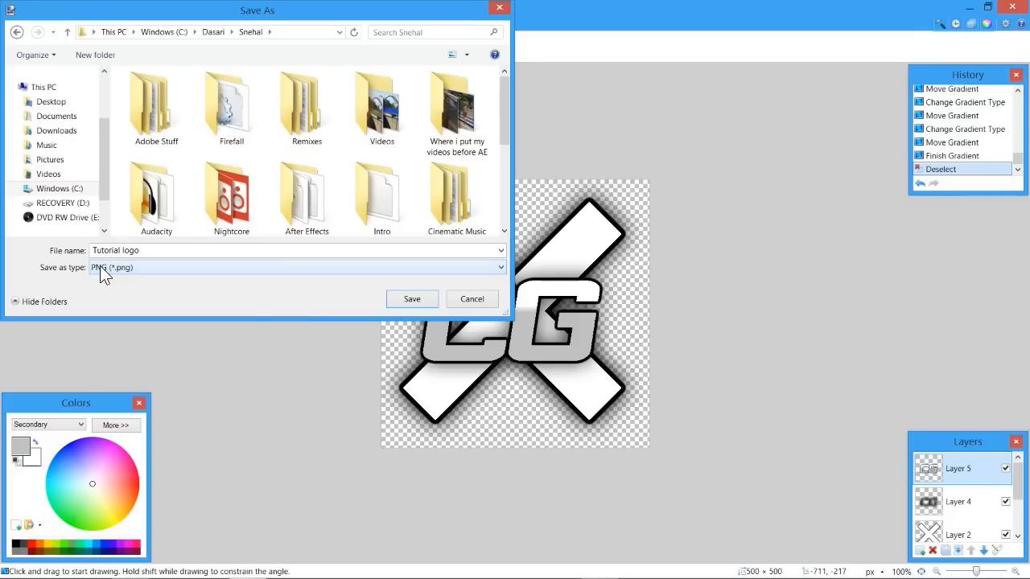